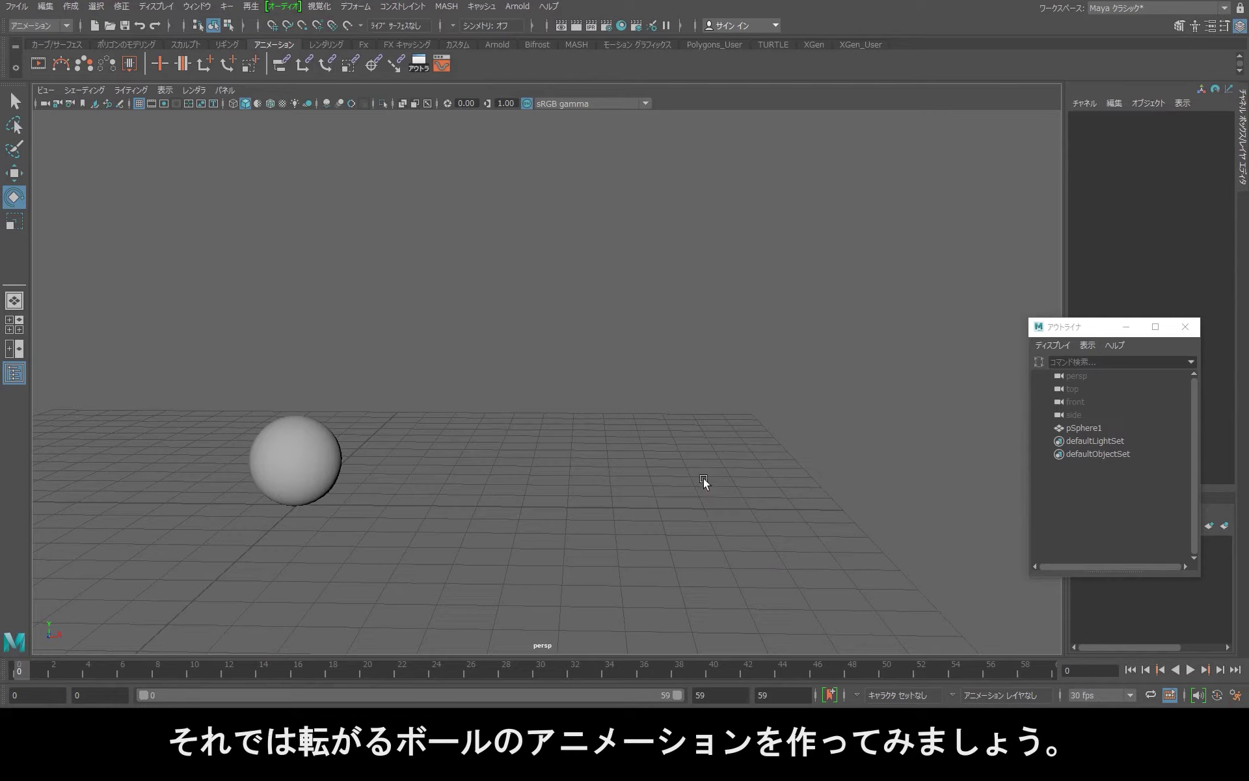
Tilt the perspective view down onto the grid and select pSphere1.
{"action": "mouse_move", "coordinate": [755, 476]}
{"action": "left_mouse_down", "text": "alt"}
{"action": "mouse_move", "coordinate": [541, 486]}
{"action": "mouse_move", "coordinate": [553, 452]}
{"action": "mouse_move", "coordinate": [558, 514]}
{"action": "left_mouse_up", "text": "alt"}
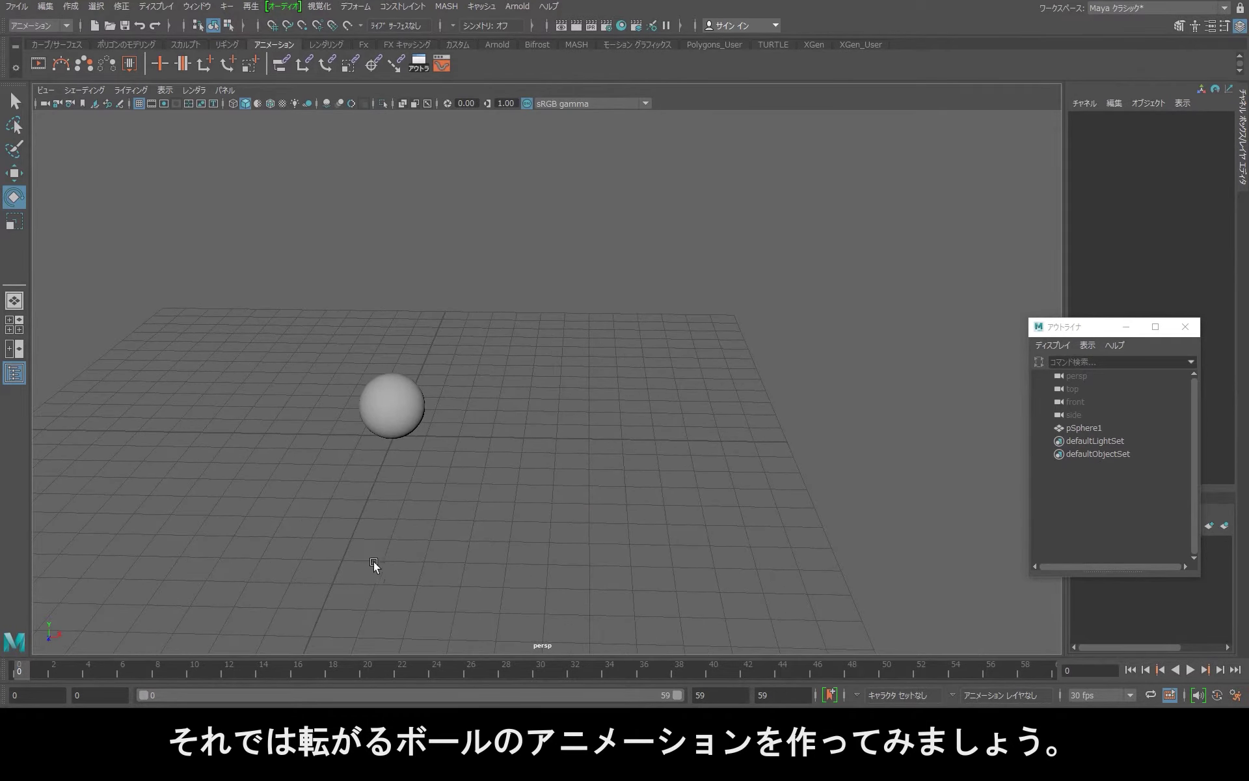
{"action": "left_click", "coordinate": [415, 392]}
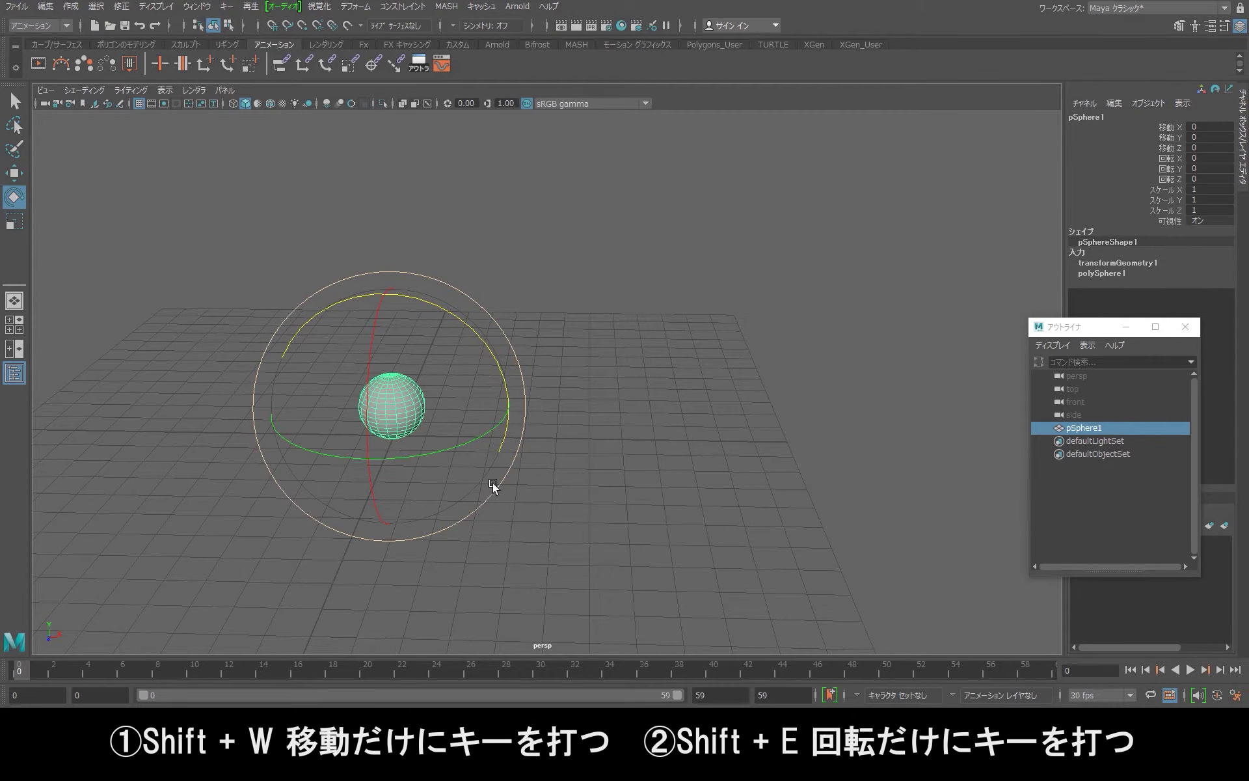
Key pSphere1's translate (Shift+W) and rotate (Shift+E) channels at frame 0, then scrub to frame 59.
{"action": "key", "text": "shift+w"}
{"action": "key", "text": "shift+e"}
{"action": "mouse_move", "coordinate": [73, 669]}
{"action": "left_mouse_down"}
{"action": "mouse_move", "coordinate": [1075, 685]}
{"action": "mouse_move", "coordinate": [1093, 706]}
{"action": "left_mouse_up"}
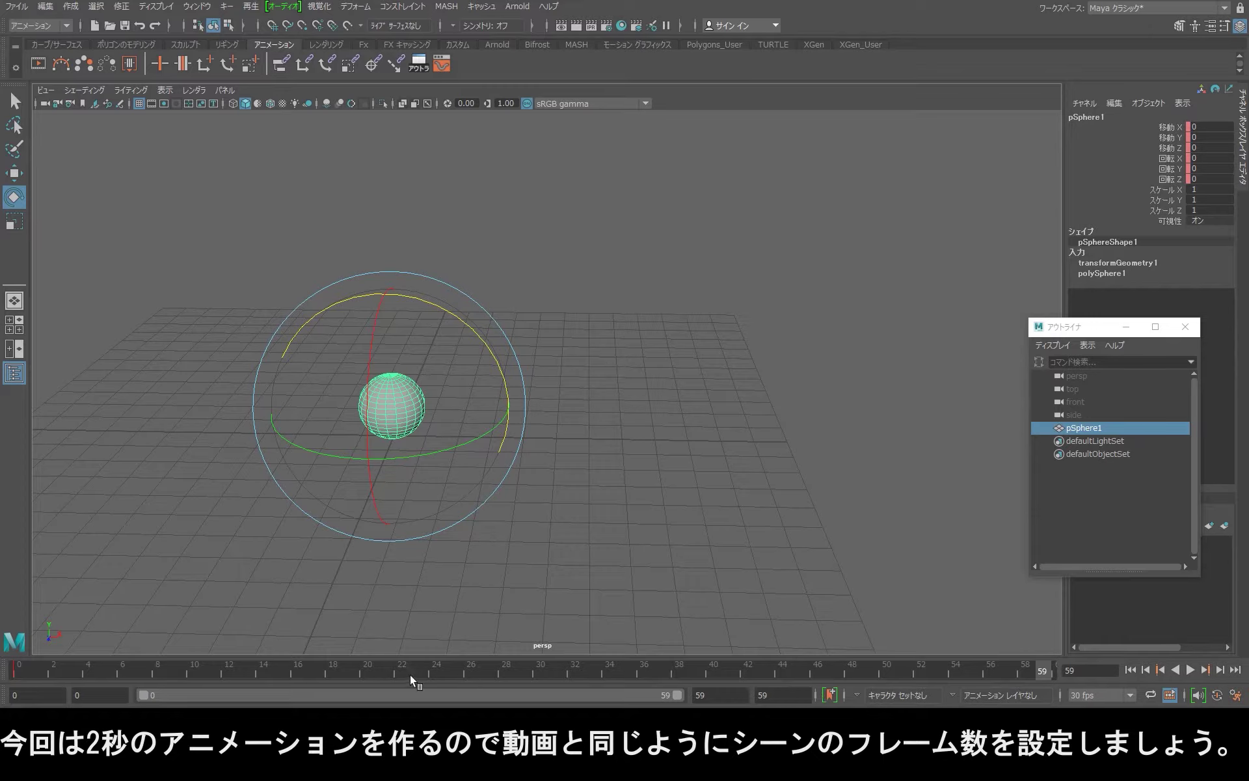
{"action": "left_click", "coordinate": [20, 670]}
{"action": "key", "text": "alt+v"}
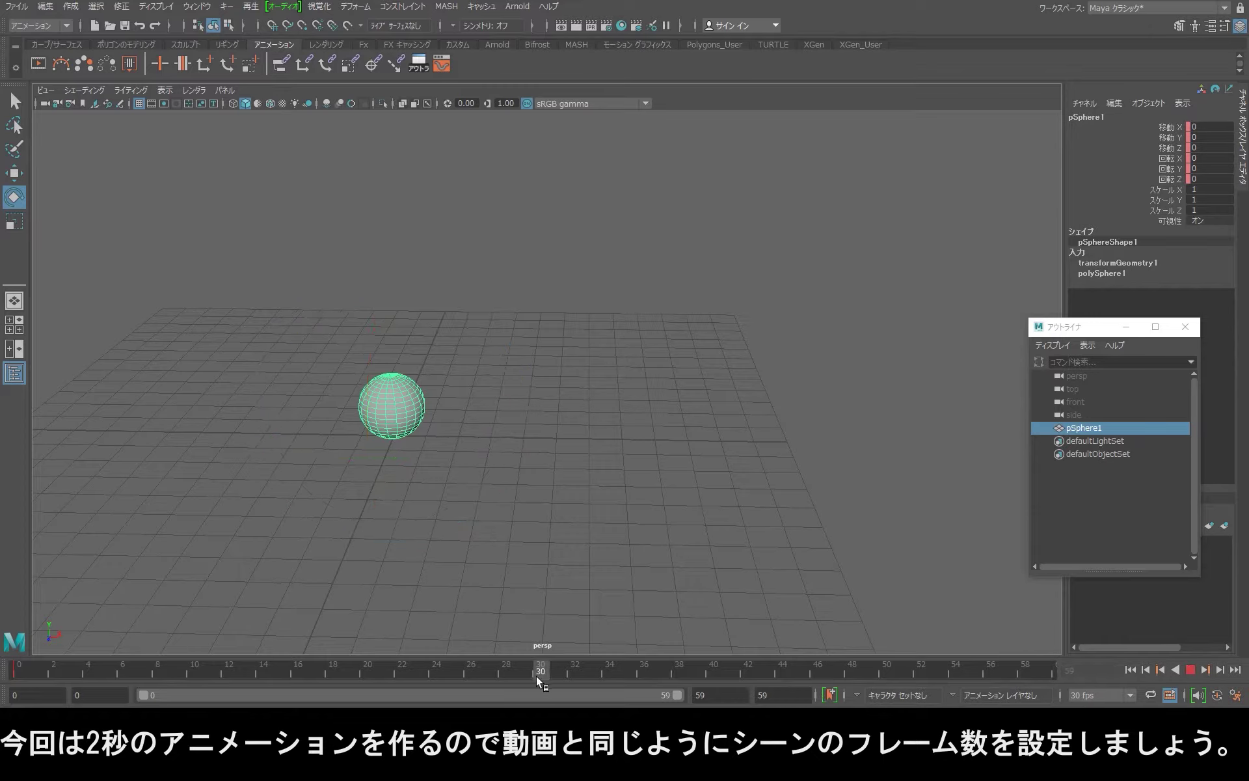
{"action": "left_click", "coordinate": [527, 674]}
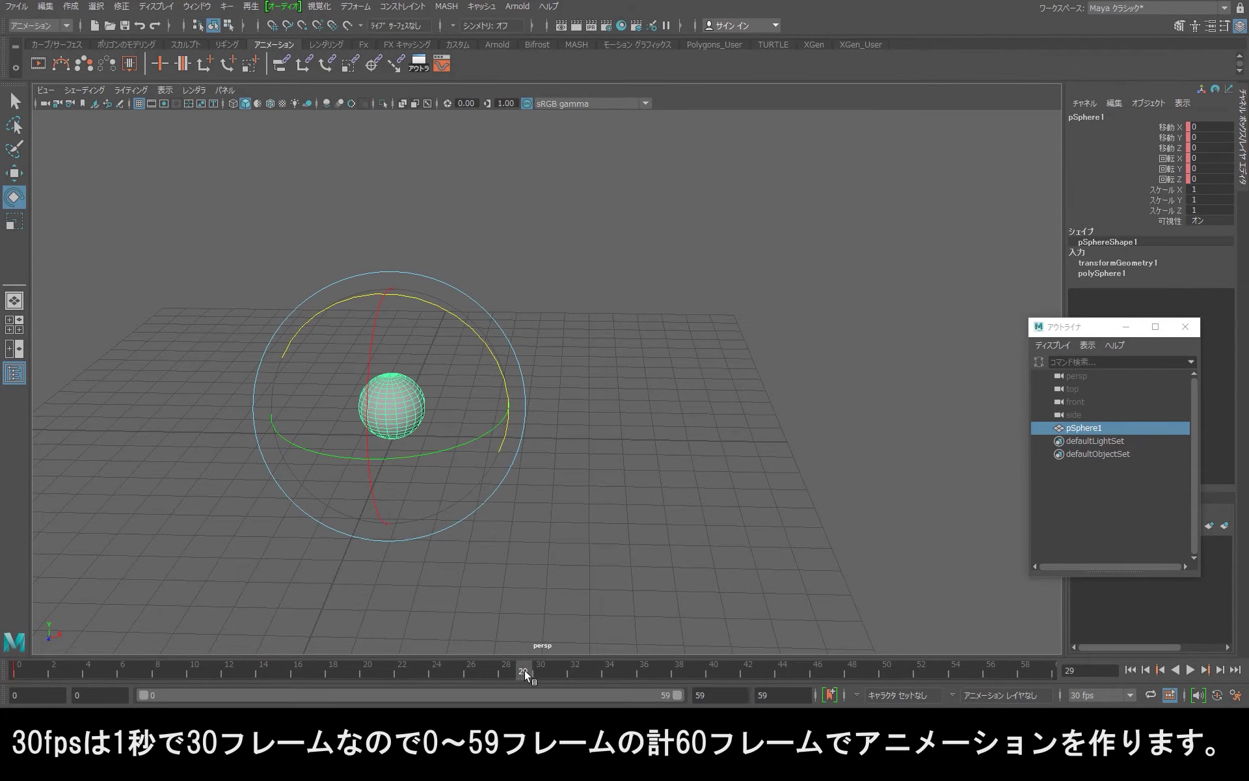
{"action": "left_click", "coordinate": [1052, 675]}
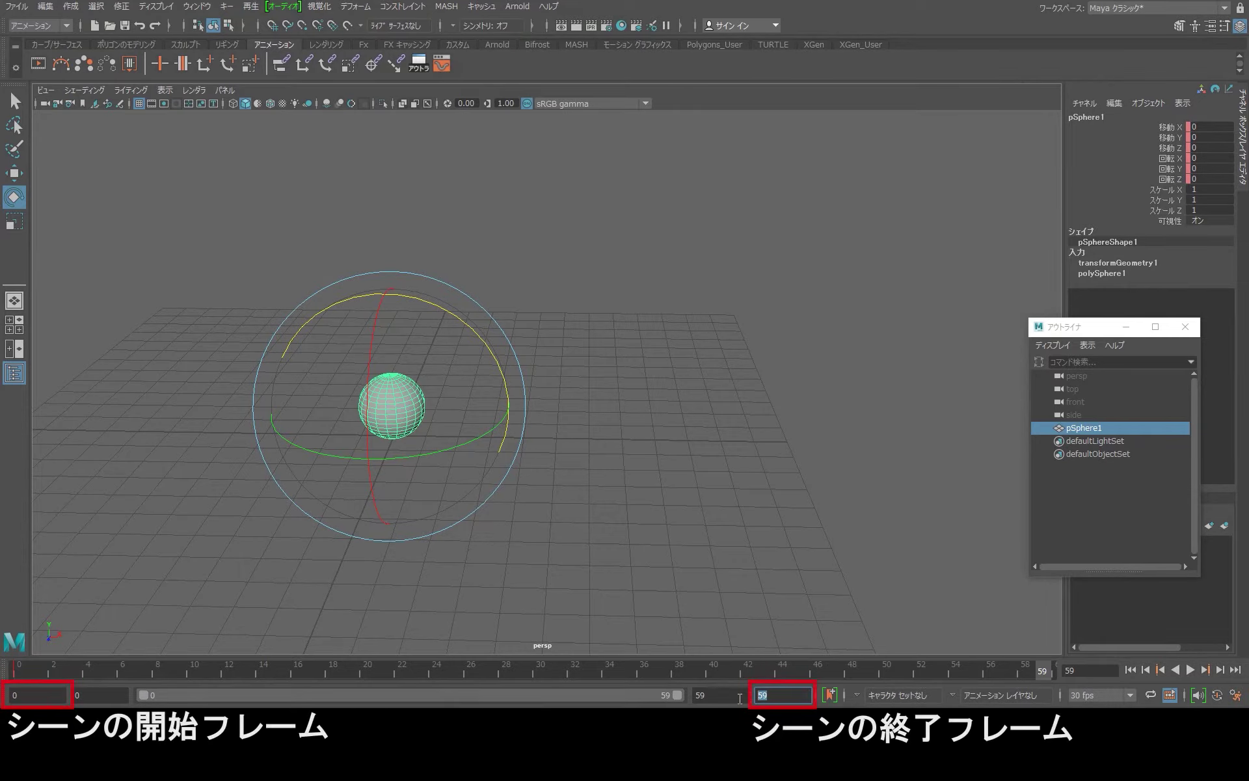
Set the scene end frame to 200 and stretch the playback range out to 200.
{"action": "type", "text": "200"}
{"action": "key", "text": "Return"}
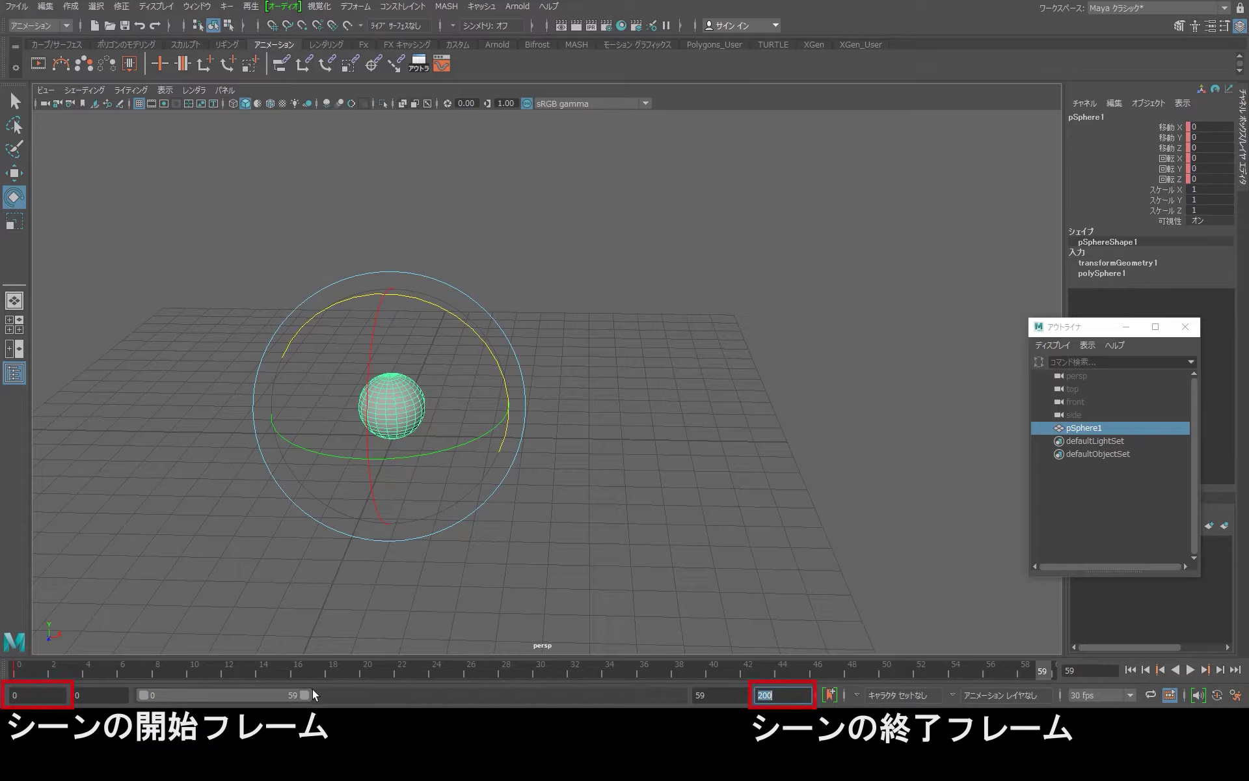
{"action": "left_click_drag", "start_coordinate": [303, 694], "coordinate": [677, 695]}
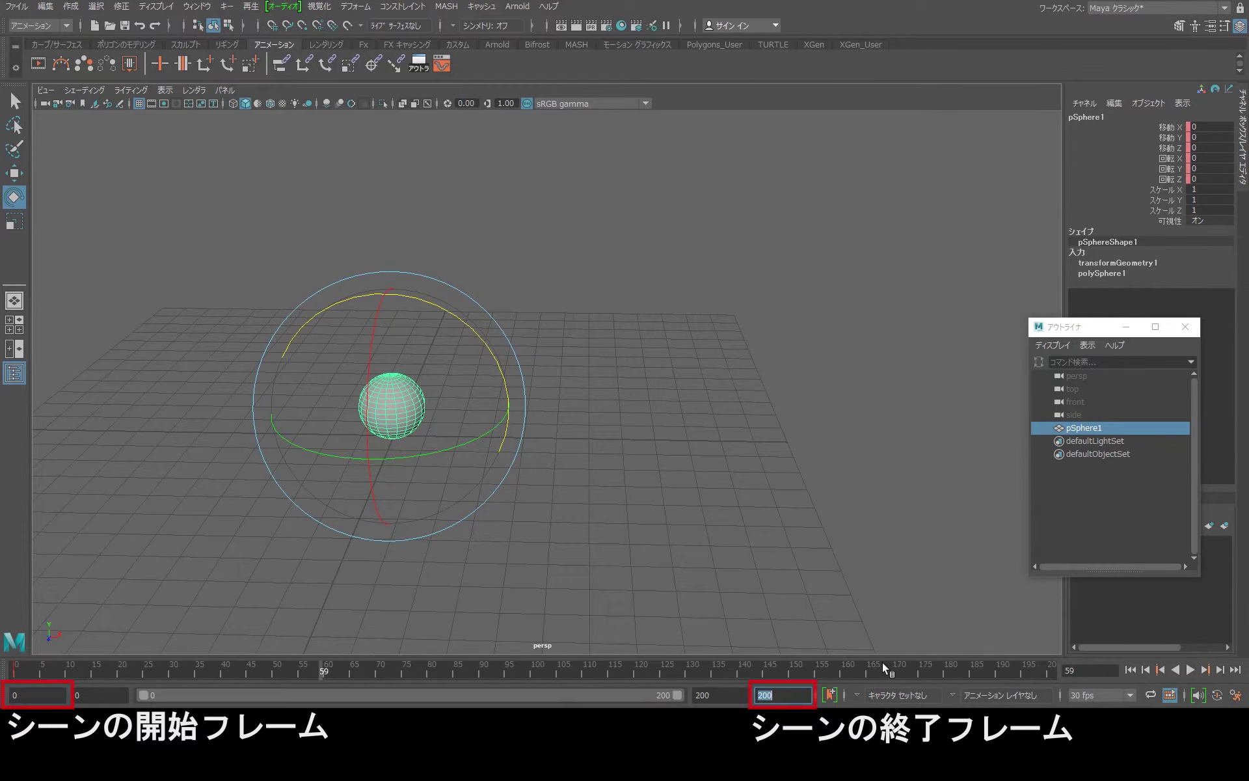
Play and stop the animation, then set the playback end frame back to 59.
{"action": "key", "text": "alt+v"}
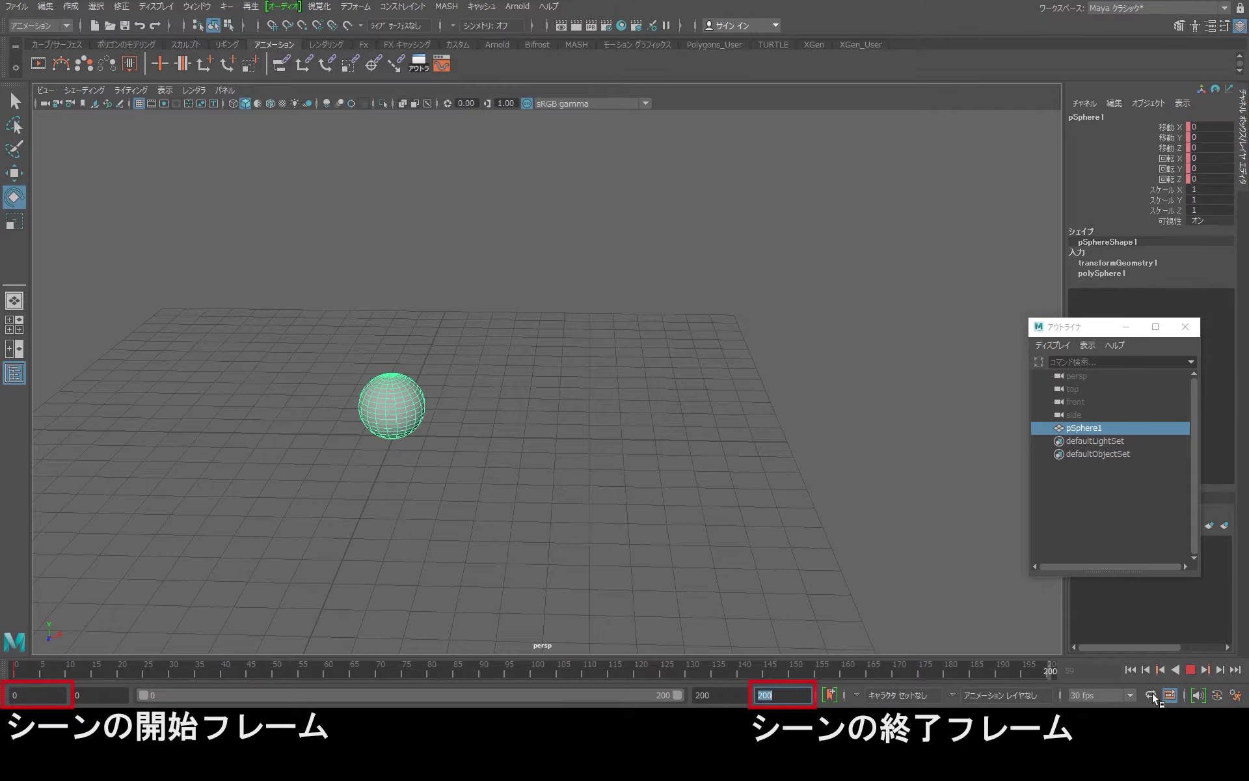
{"action": "key", "text": "Escape"}
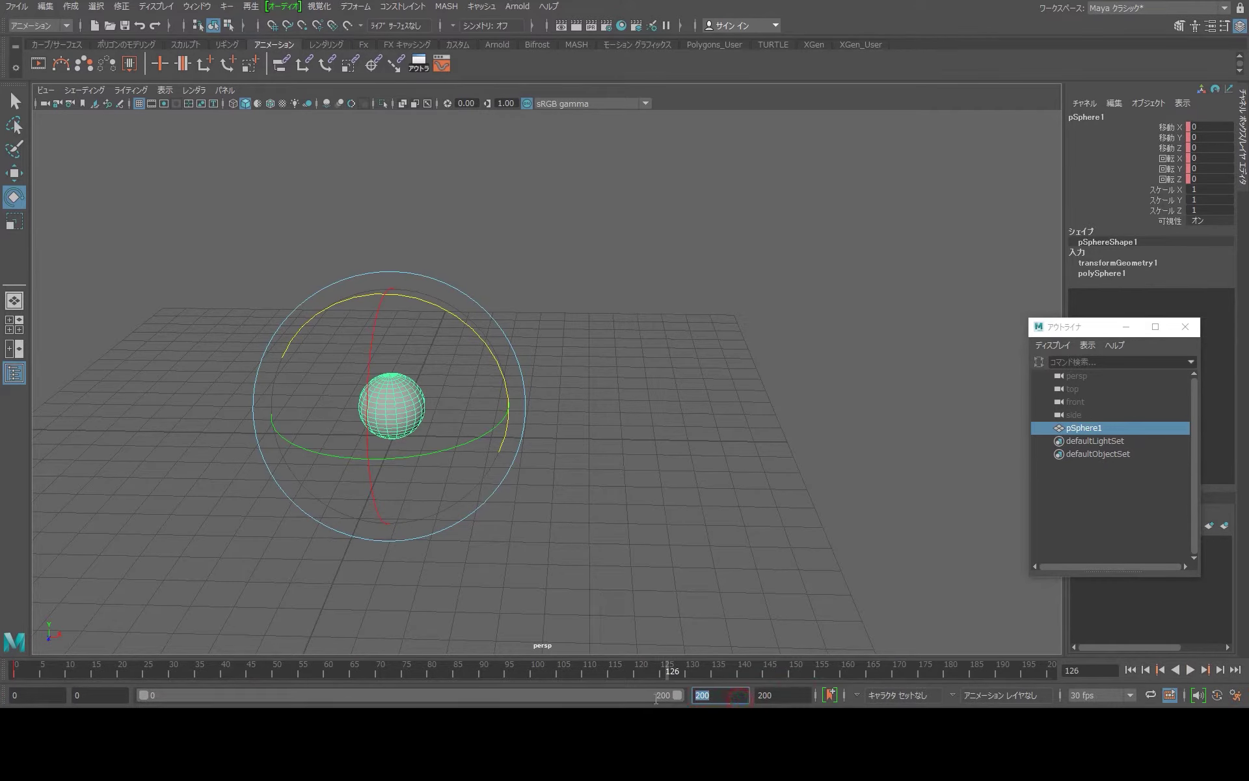
{"action": "type", "text": "59"}
{"action": "key", "text": "Return"}
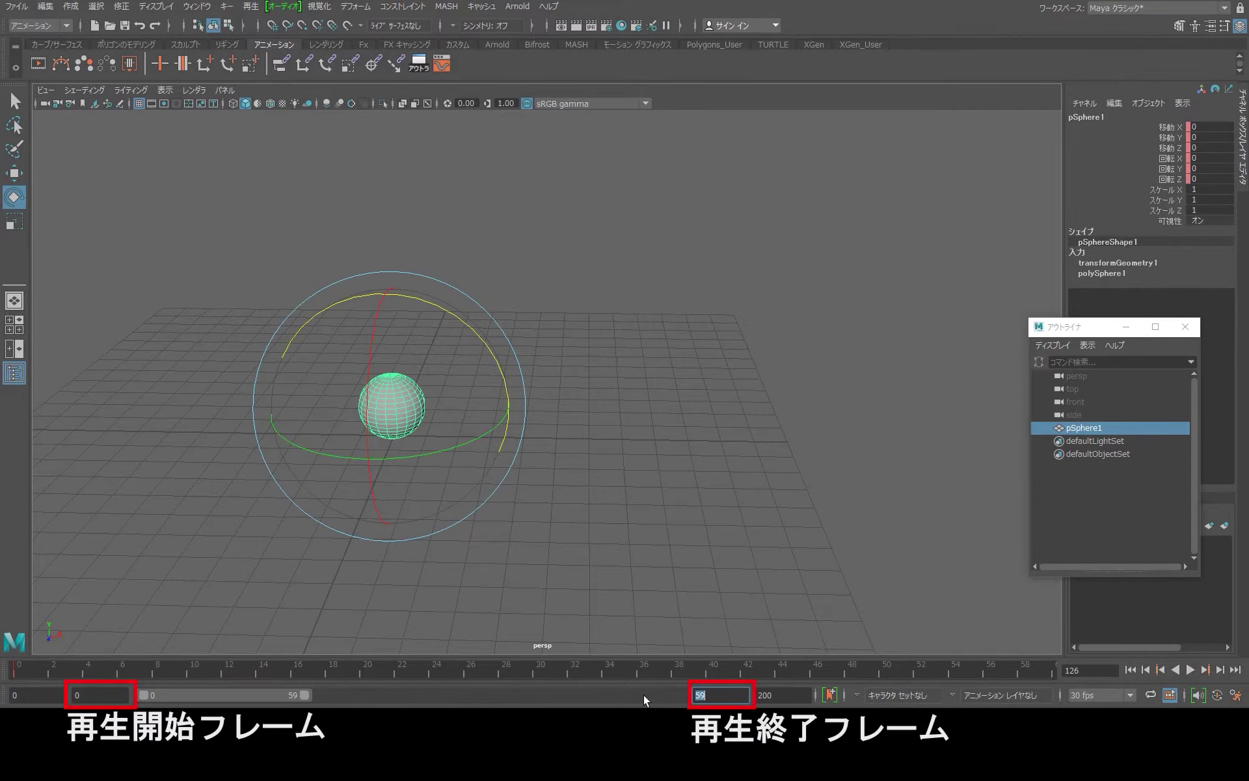
Play the animation from the start and stop it.
{"action": "key", "text": "alt+v"}
{"action": "left_click", "coordinate": [15, 674]}
{"action": "key", "text": "alt+v"}
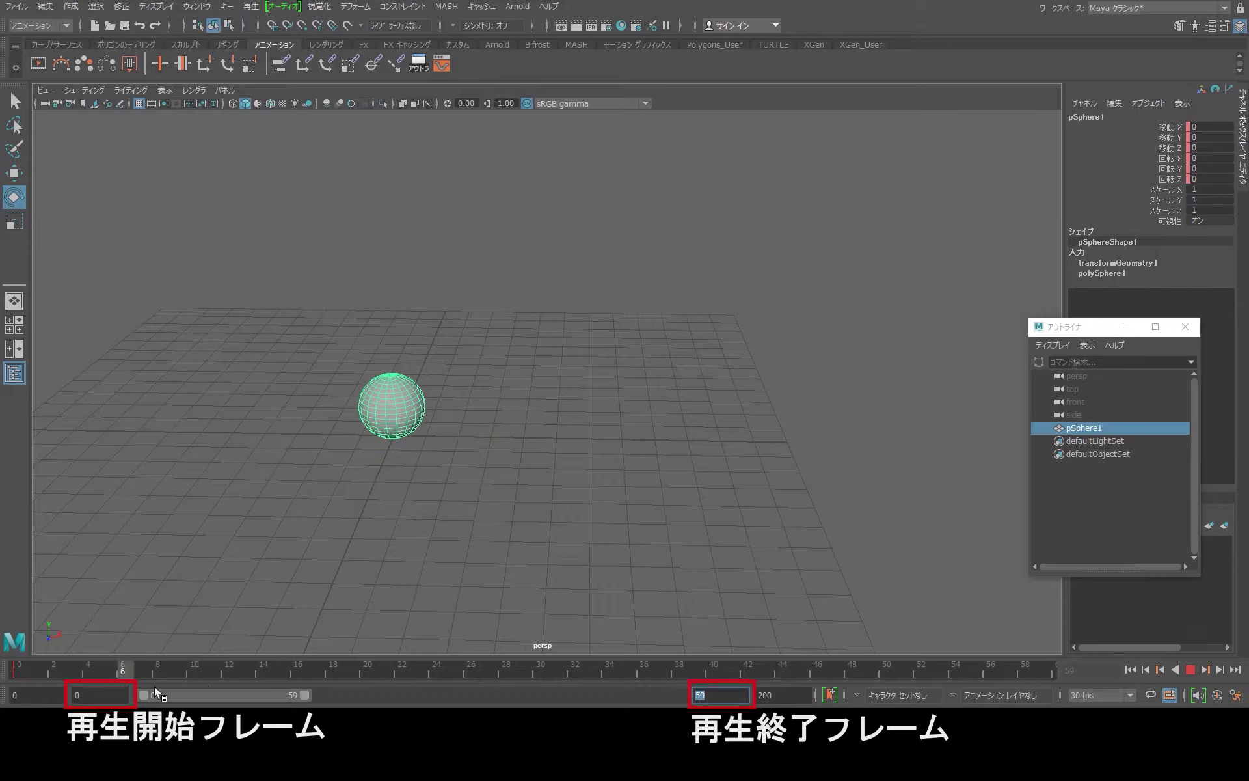
{"action": "key", "text": "alt+v"}
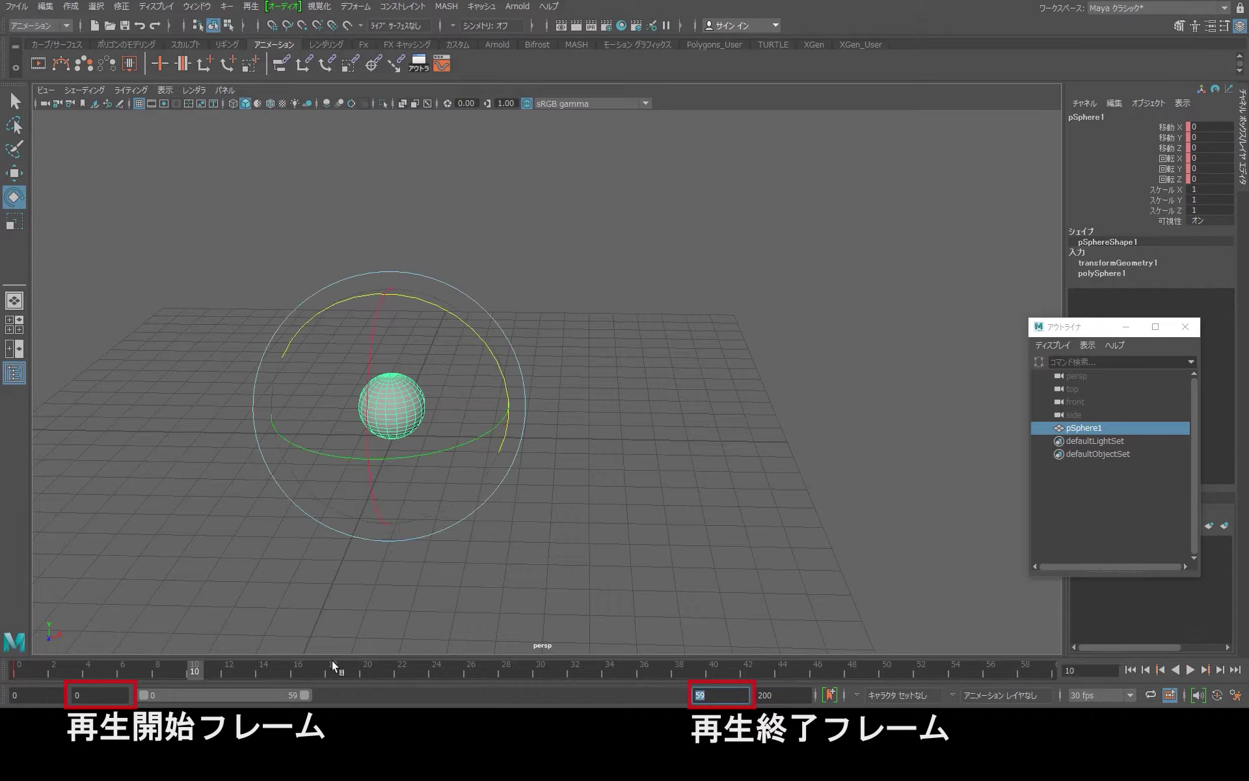
Try playback start frames 10 and 12, set it to 20, and scrub between frames 20 and 47.
{"action": "left_click_drag", "start_coordinate": [144, 695], "coordinate": [168, 695]}
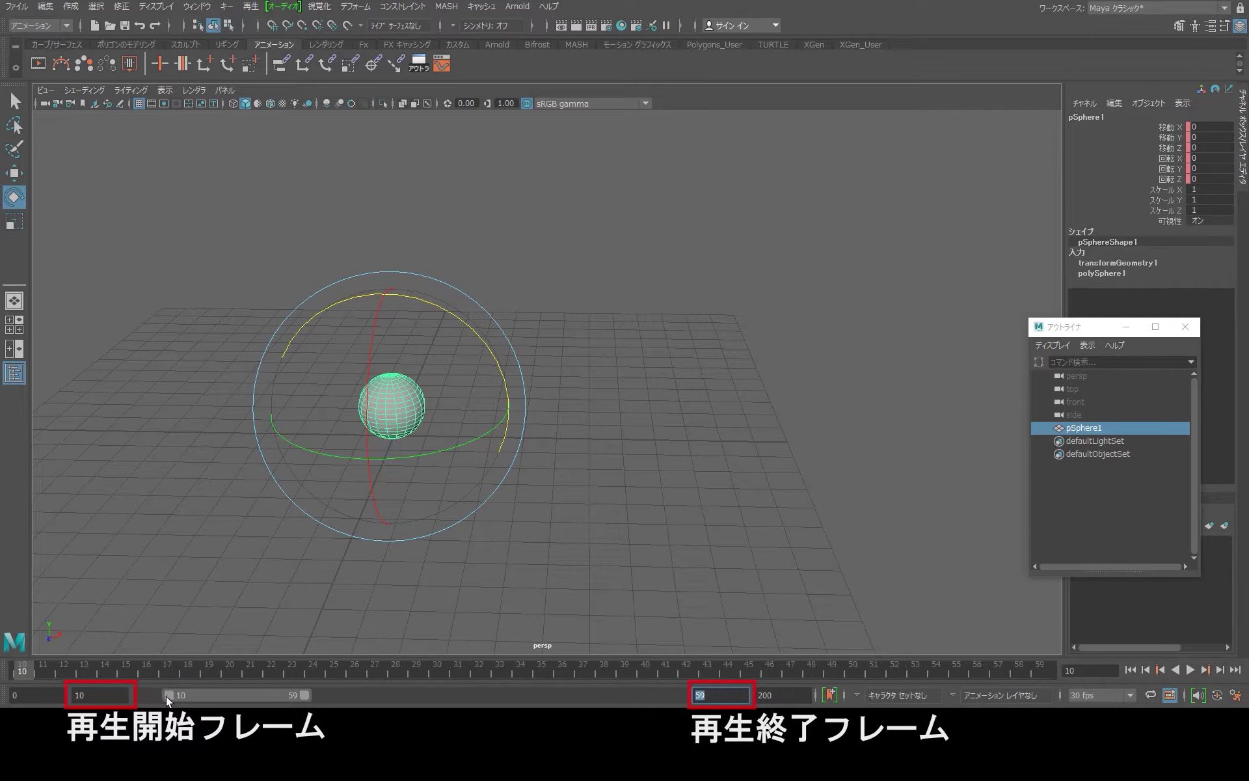
{"action": "left_click_drag", "start_coordinate": [166, 696], "coordinate": [172, 696]}
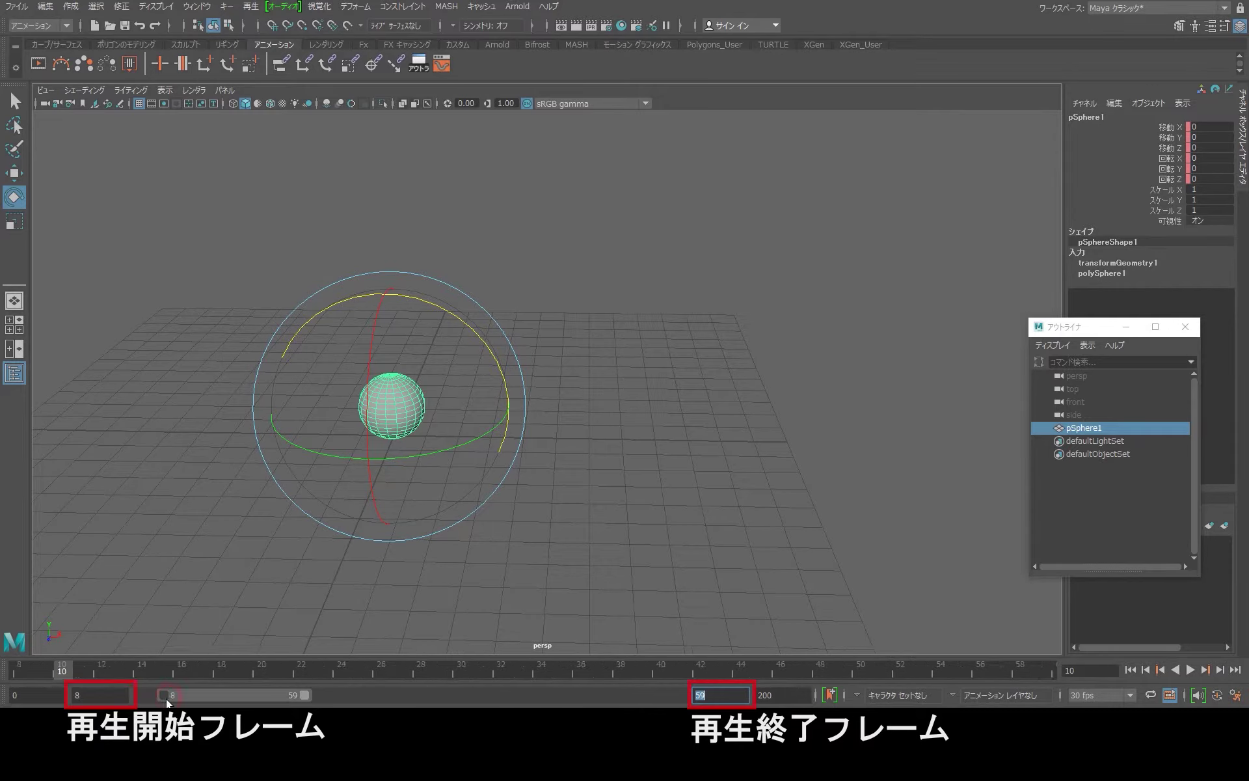
{"action": "left_click", "coordinate": [96, 697]}
{"action": "left_click_drag", "start_coordinate": [95, 697], "coordinate": [58, 696]}
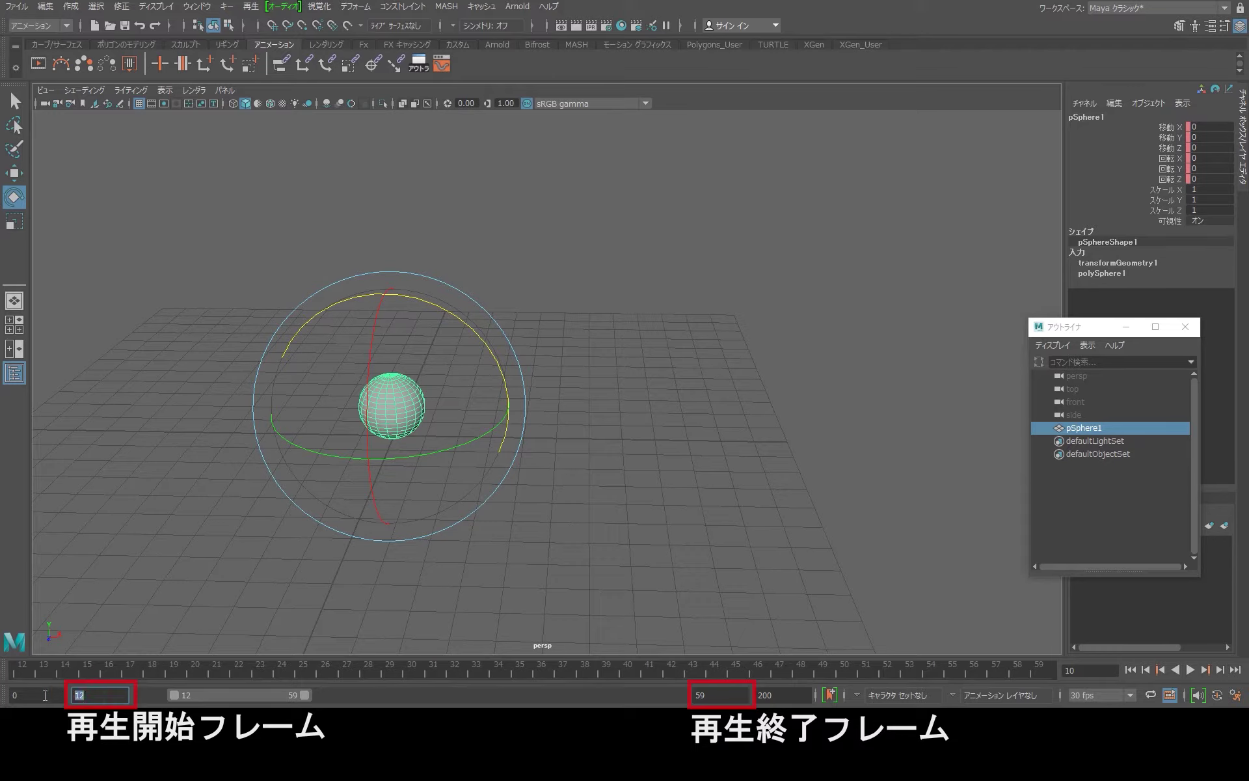
{"action": "type", "text": "20"}
{"action": "key", "text": "Return"}
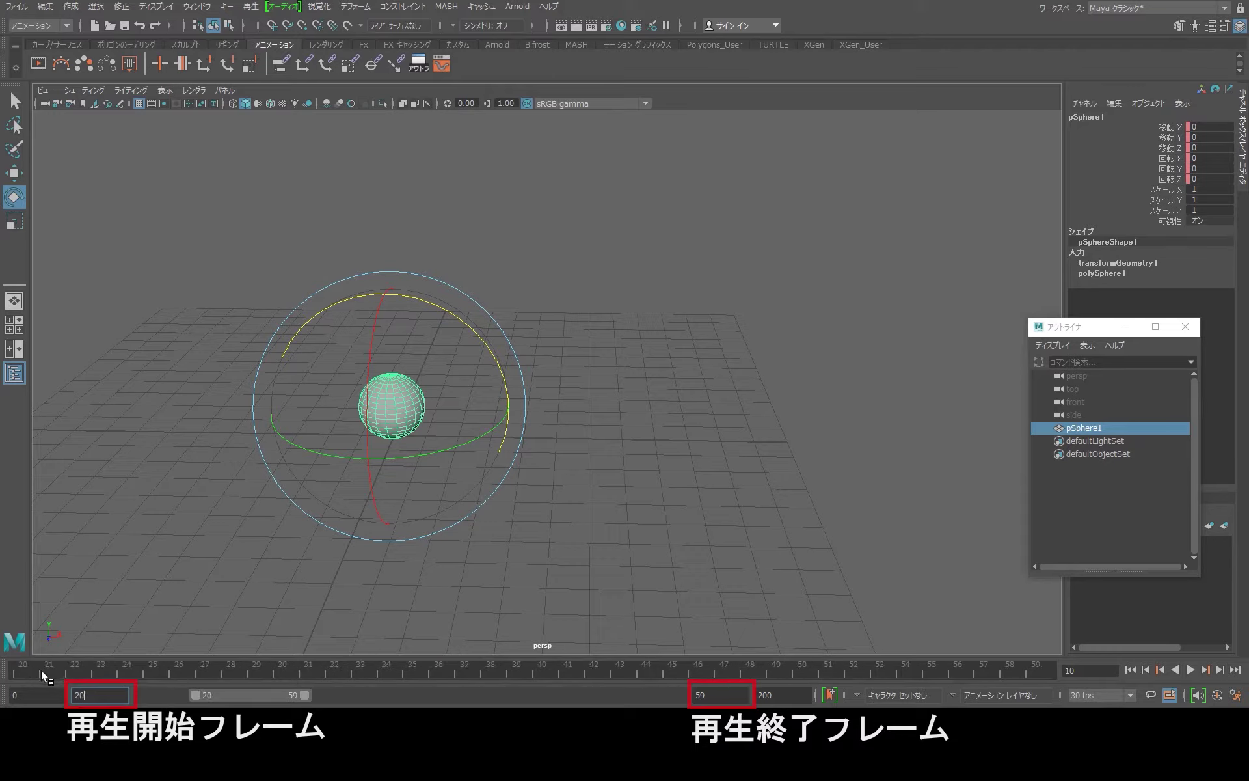
{"action": "left_click_drag", "start_coordinate": [31, 672], "coordinate": [724, 672]}
{"action": "mouse_move", "coordinate": [826, 663]}
{"action": "left_mouse_down"}
{"action": "mouse_move", "coordinate": [168, 629]}
{"action": "mouse_move", "coordinate": [22, 670]}
{"action": "left_mouse_up"}
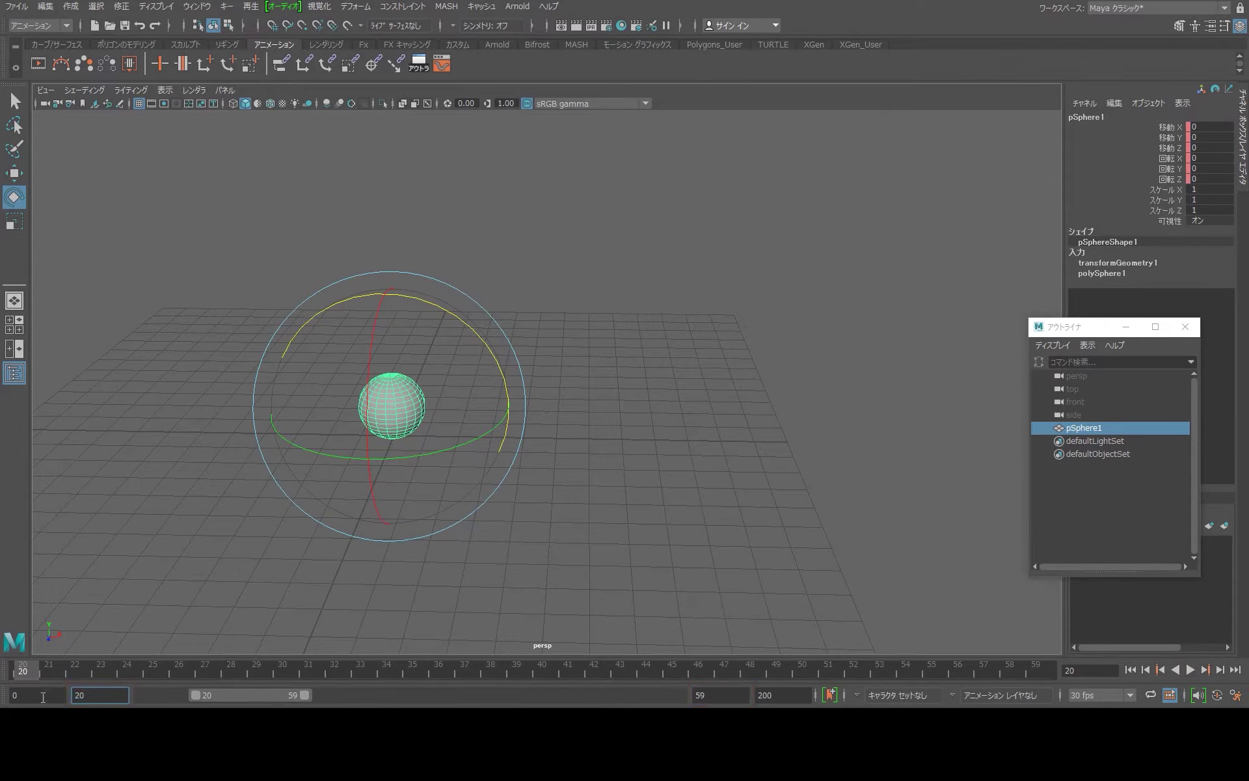
Reset the playback start to frame 0 and enter 59 as the scene end frame.
{"action": "left_click_drag", "start_coordinate": [195, 697], "coordinate": [142, 695]}
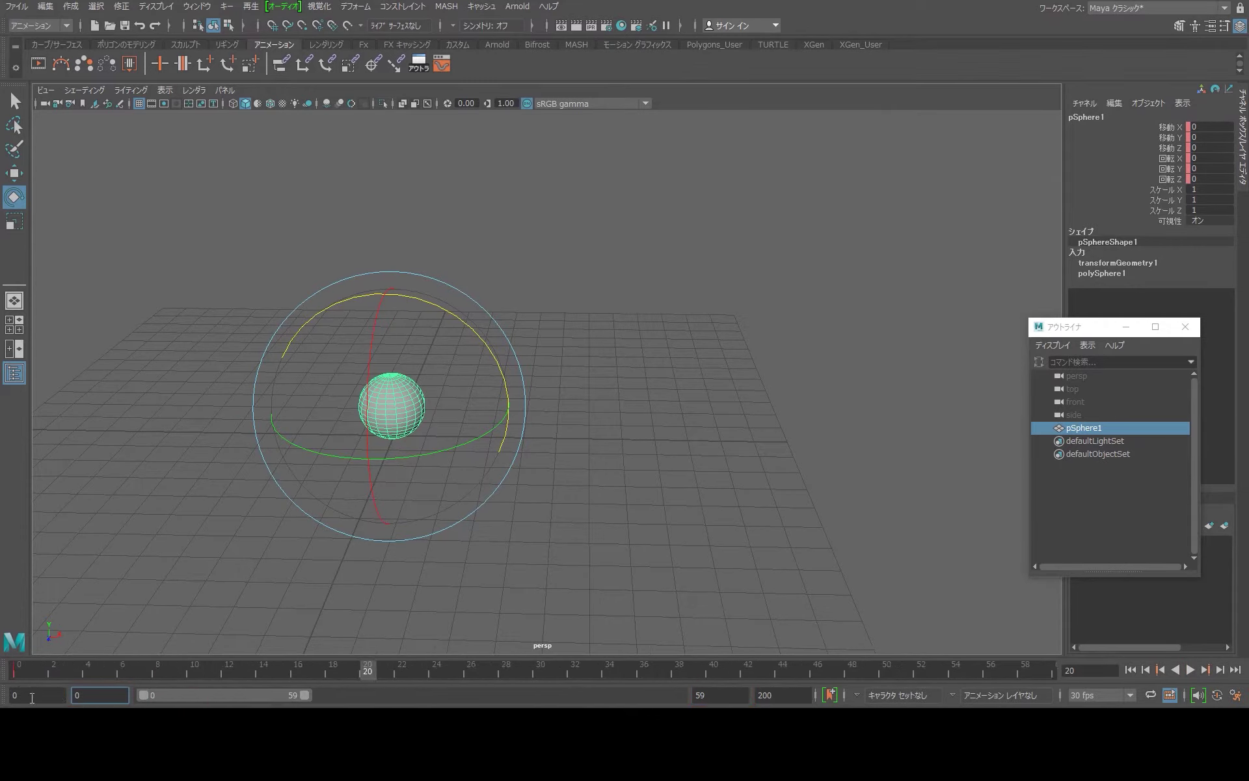
{"action": "left_click", "coordinate": [9, 695]}
{"action": "left_click_drag", "start_coordinate": [780, 694], "coordinate": [749, 695]}
{"action": "type", "text": "59"}
{"action": "key", "text": "Return"}
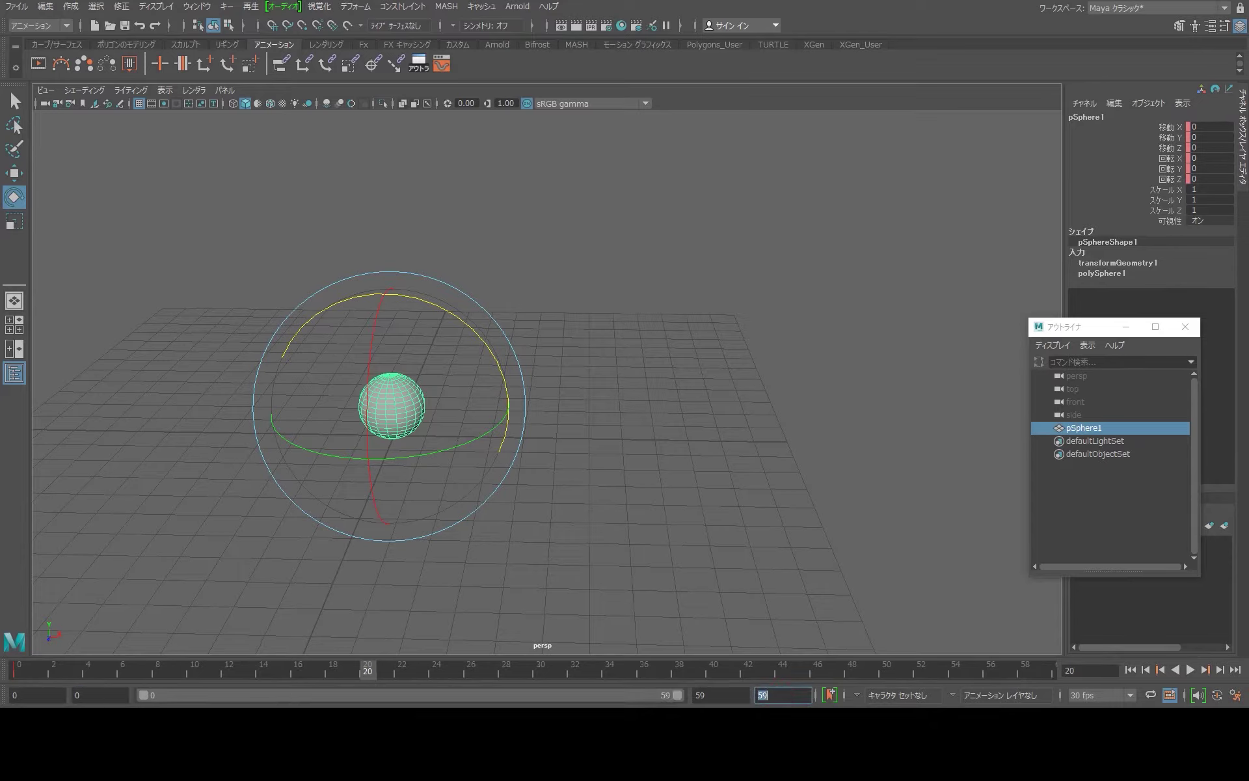
{"action": "key", "text": "alt+v"}
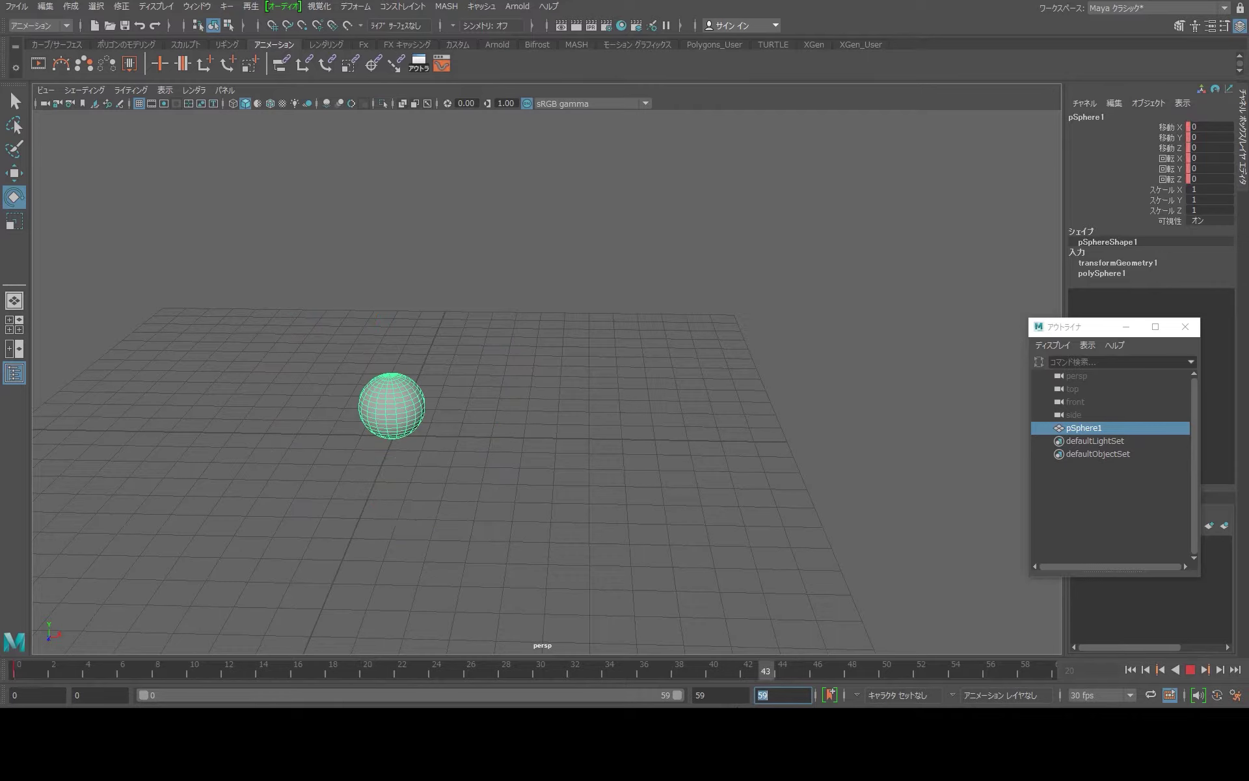
{"action": "key", "text": "alt+v"}
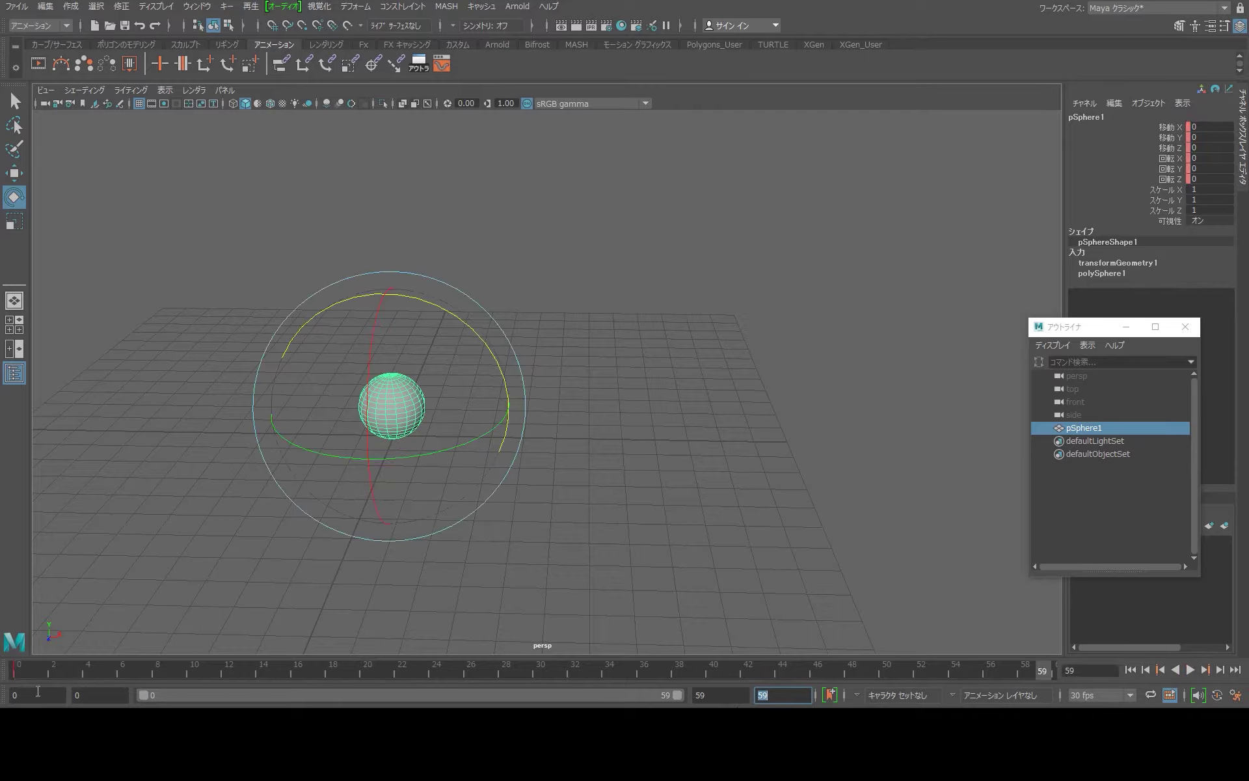
{"action": "left_click", "coordinate": [9, 695]}
{"action": "left_click", "coordinate": [754, 695]}
{"action": "left_click", "coordinate": [705, 600]}
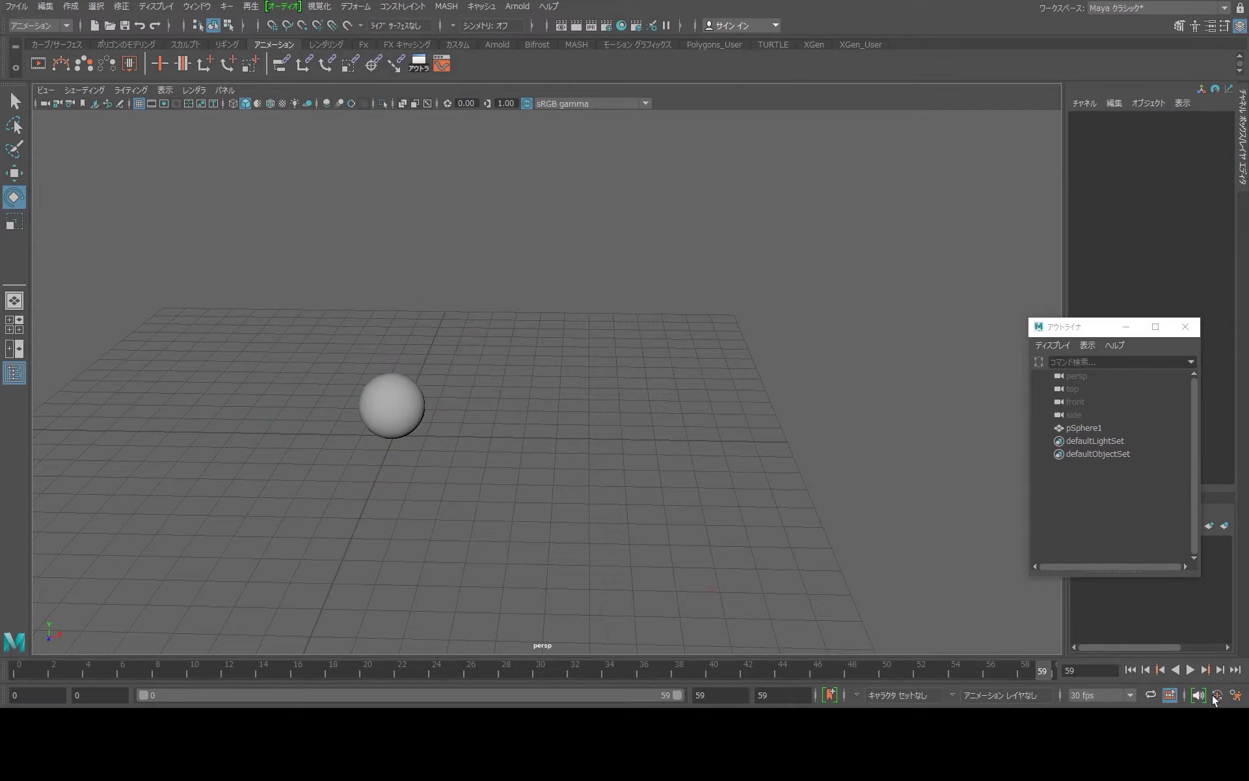
{"action": "left_click", "coordinate": [402, 410]}
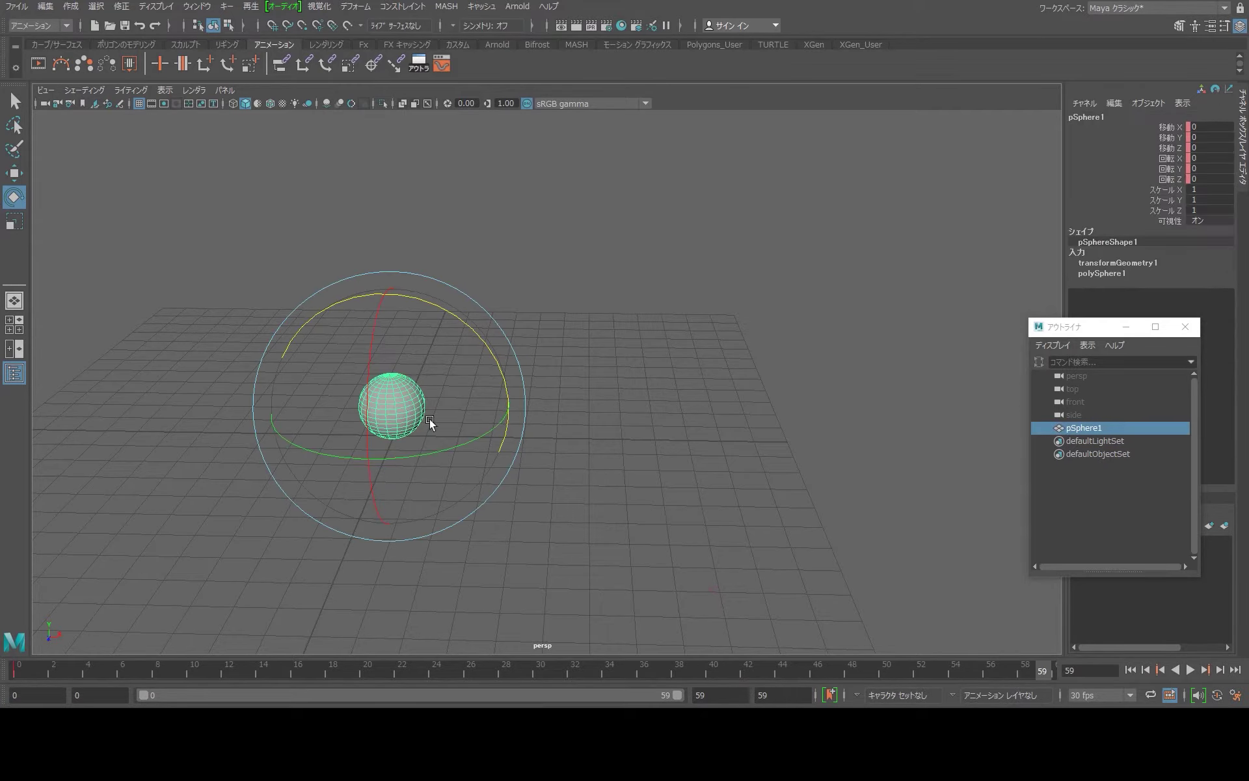
Turn on Auto Key, move the sphere to X 11.251 and rotate it to -181.461 on Z.
{"action": "left_click", "coordinate": [1217, 695]}
{"action": "key", "text": "w"}
{"action": "left_click_drag", "start_coordinate": [512, 408], "coordinate": [898, 466]}
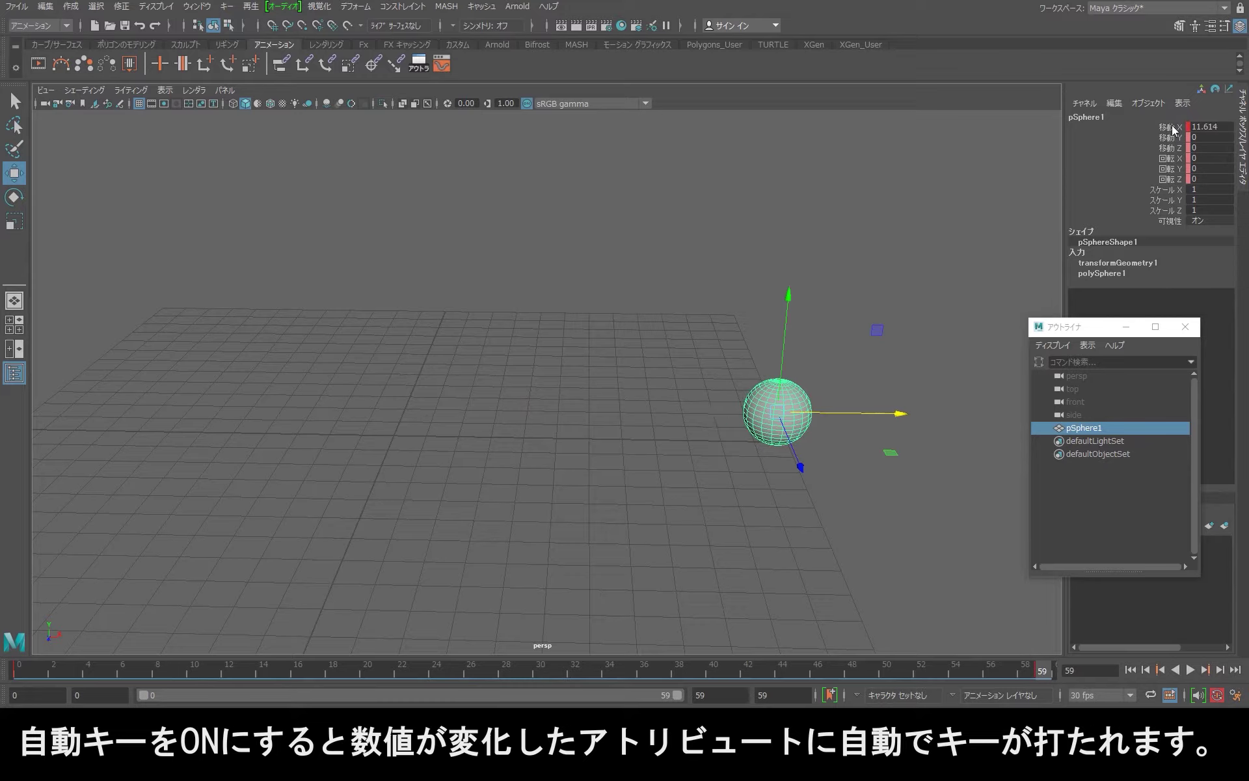
{"action": "key", "text": "e"}
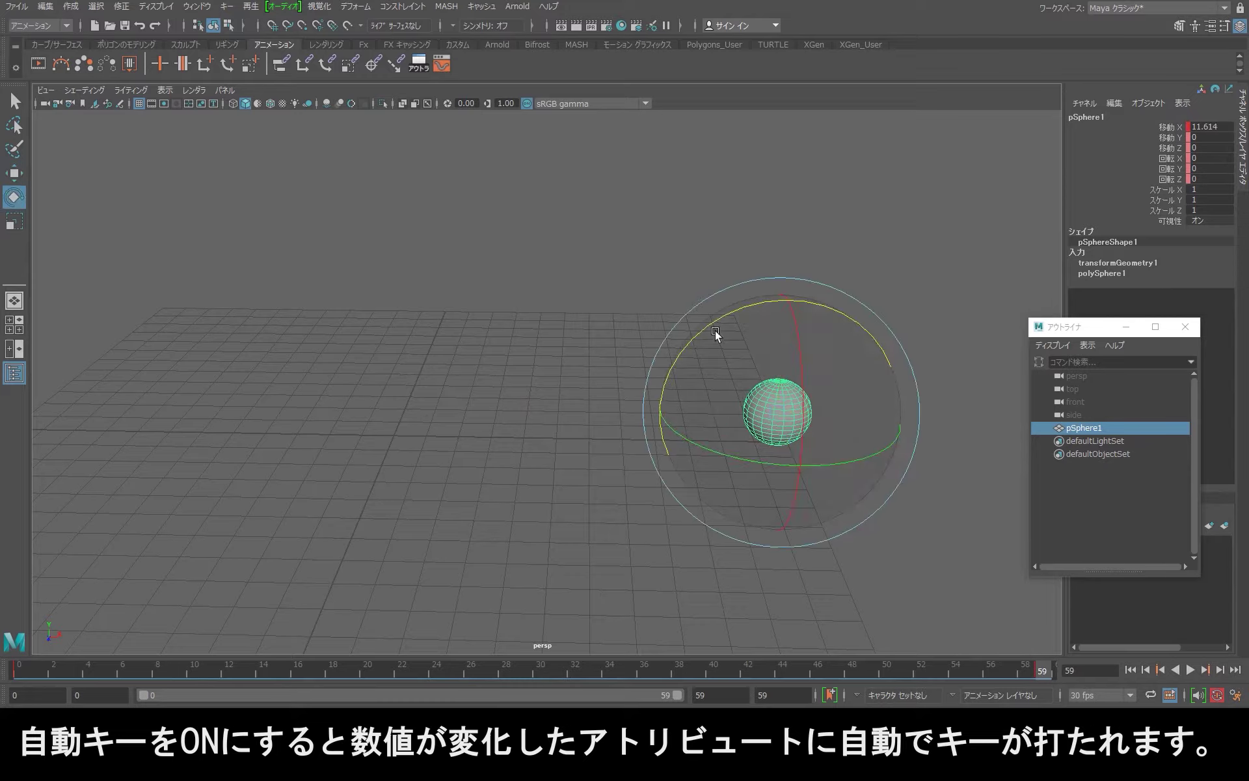
{"action": "left_click_drag", "start_coordinate": [715, 329], "coordinate": [812, 482]}
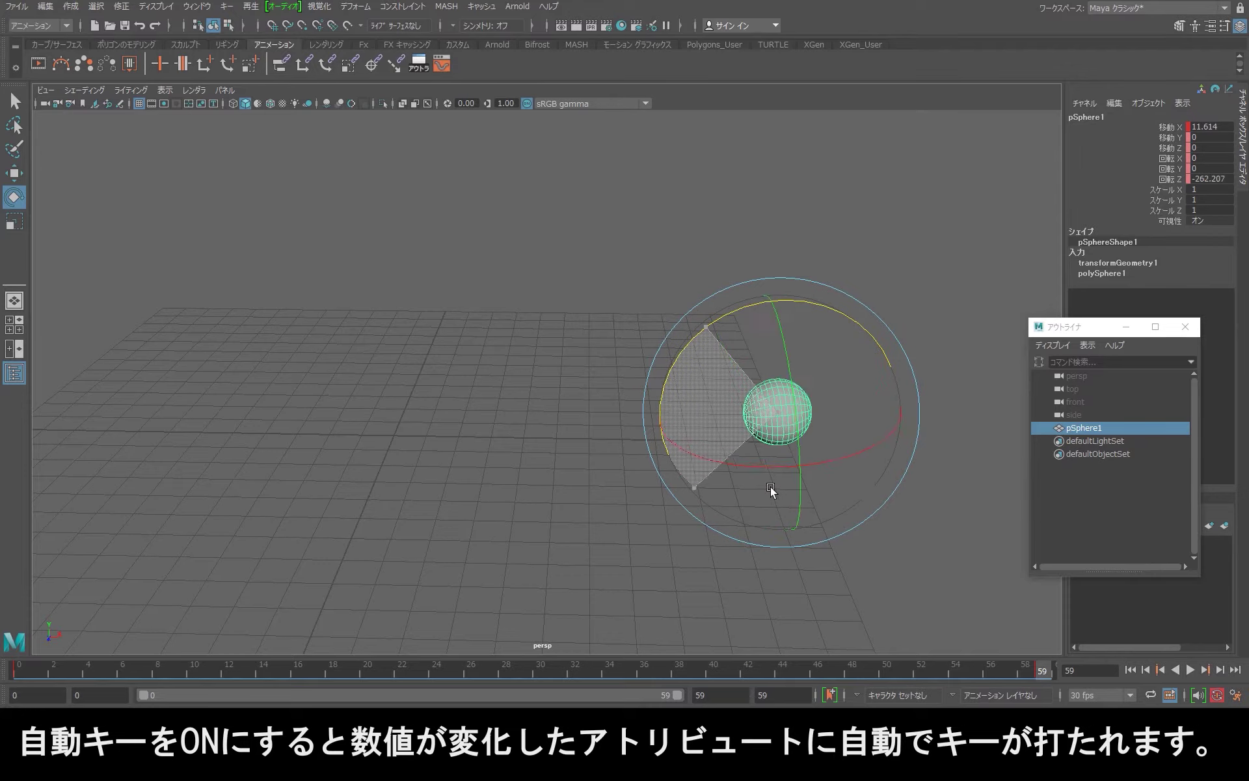
{"action": "left_click_drag", "start_coordinate": [812, 483], "coordinate": [812, 483]}
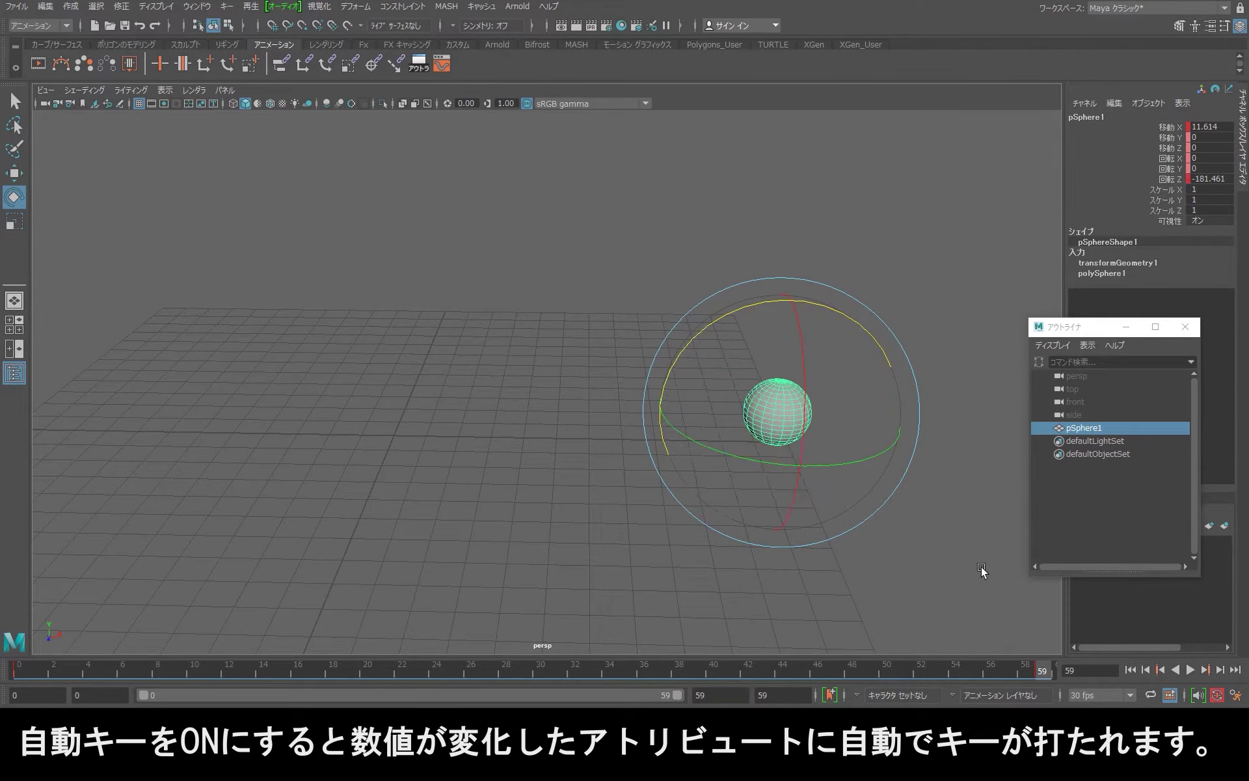
Review the roll, then at frame 59 rotate the sphere further to -257.112 on Z and replay.
{"action": "key", "text": "alt+v"}
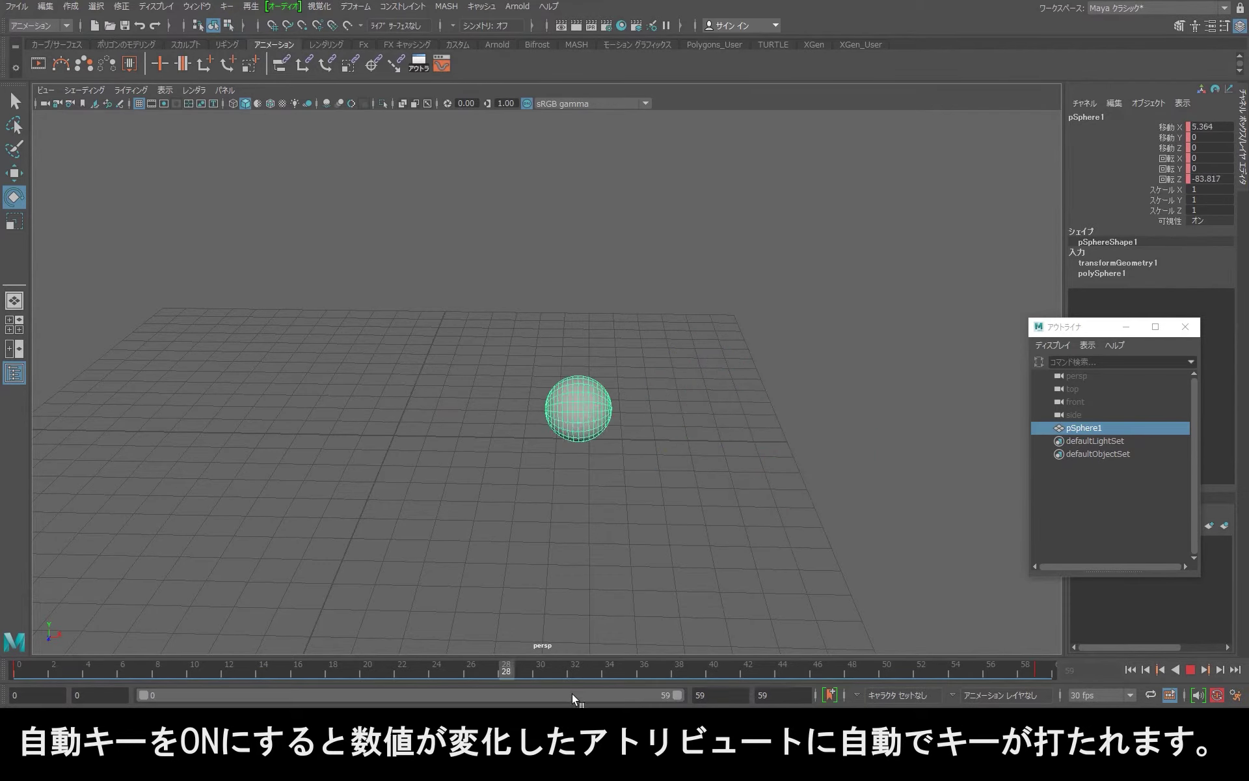
{"action": "key", "text": "Escape"}
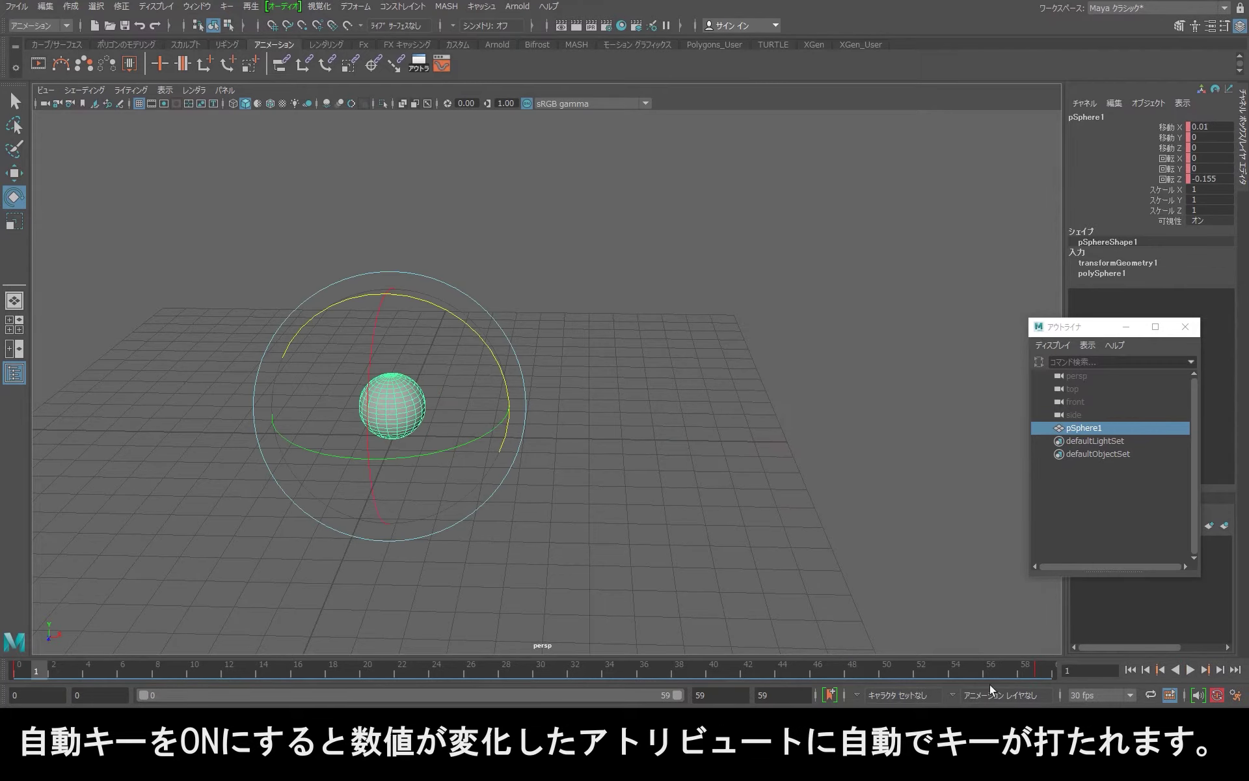
{"action": "left_click", "coordinate": [1186, 668]}
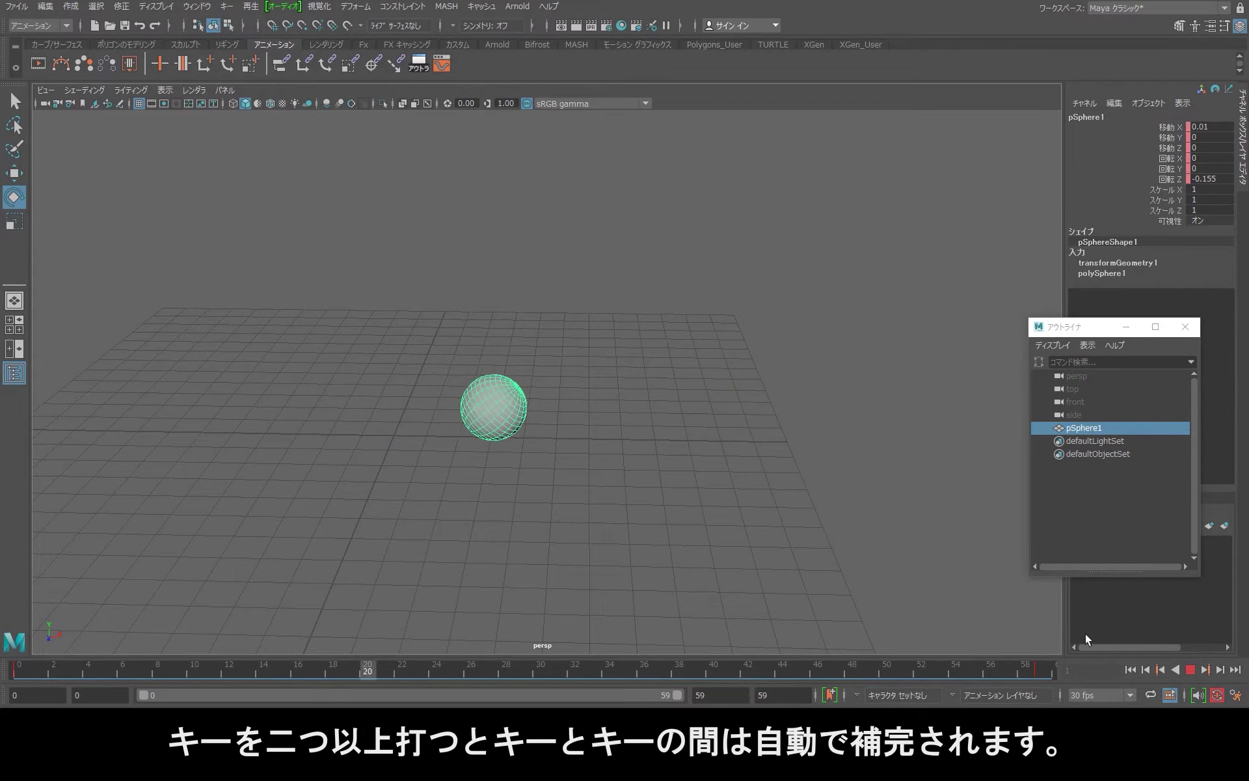
{"action": "left_click", "coordinate": [1188, 669]}
{"action": "left_click", "coordinate": [1043, 673]}
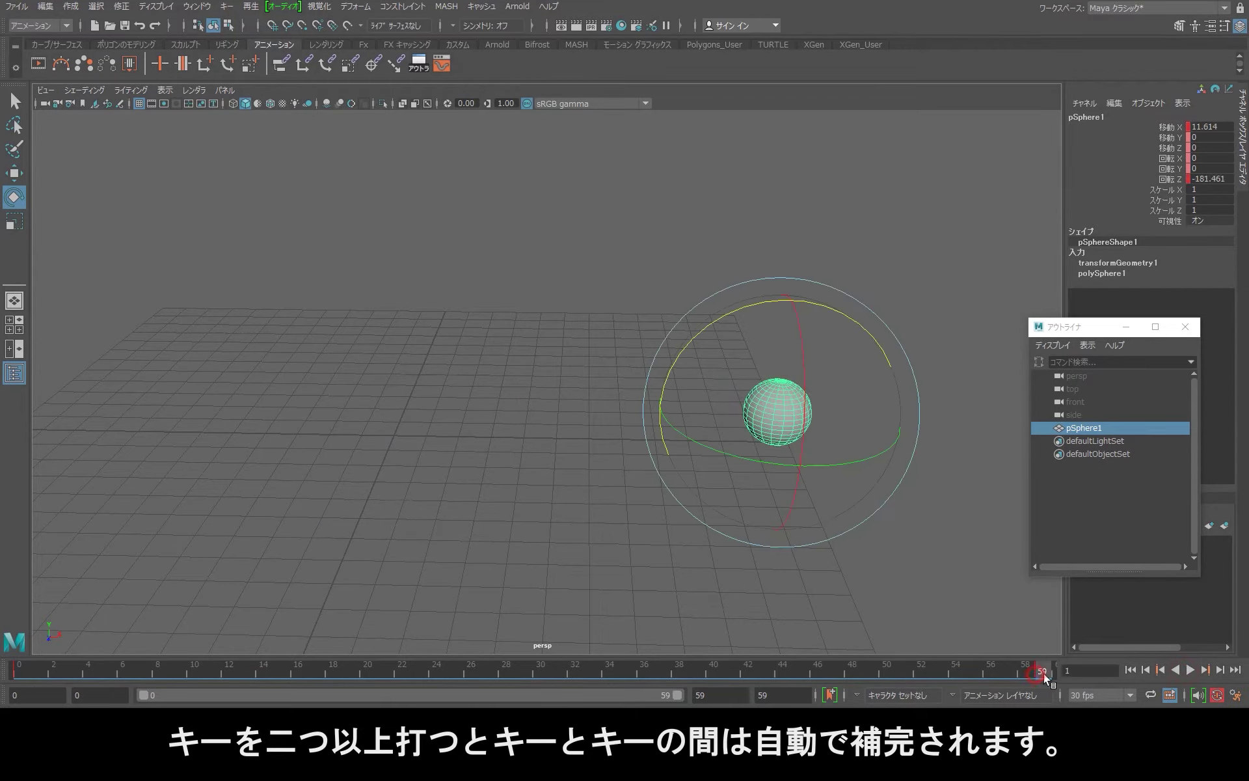
{"action": "left_click_drag", "start_coordinate": [706, 331], "coordinate": [868, 358]}
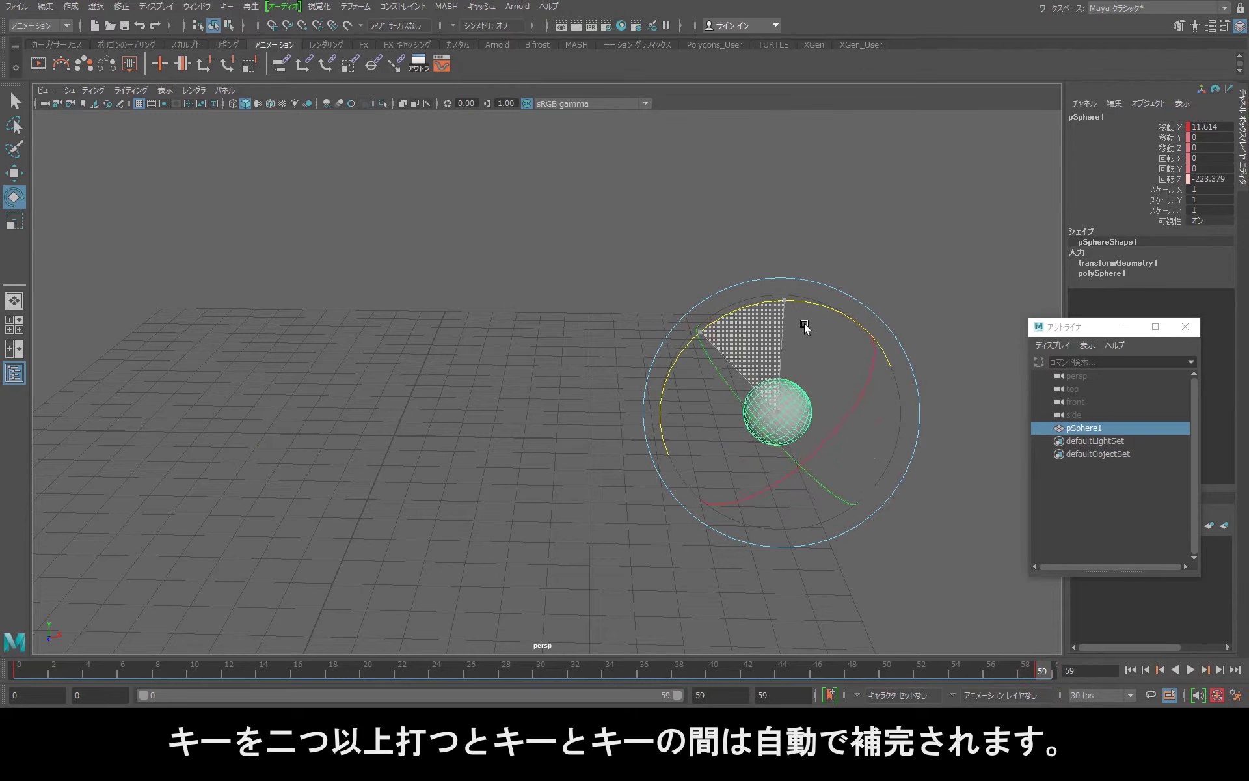
{"action": "left_click", "coordinate": [1189, 670]}
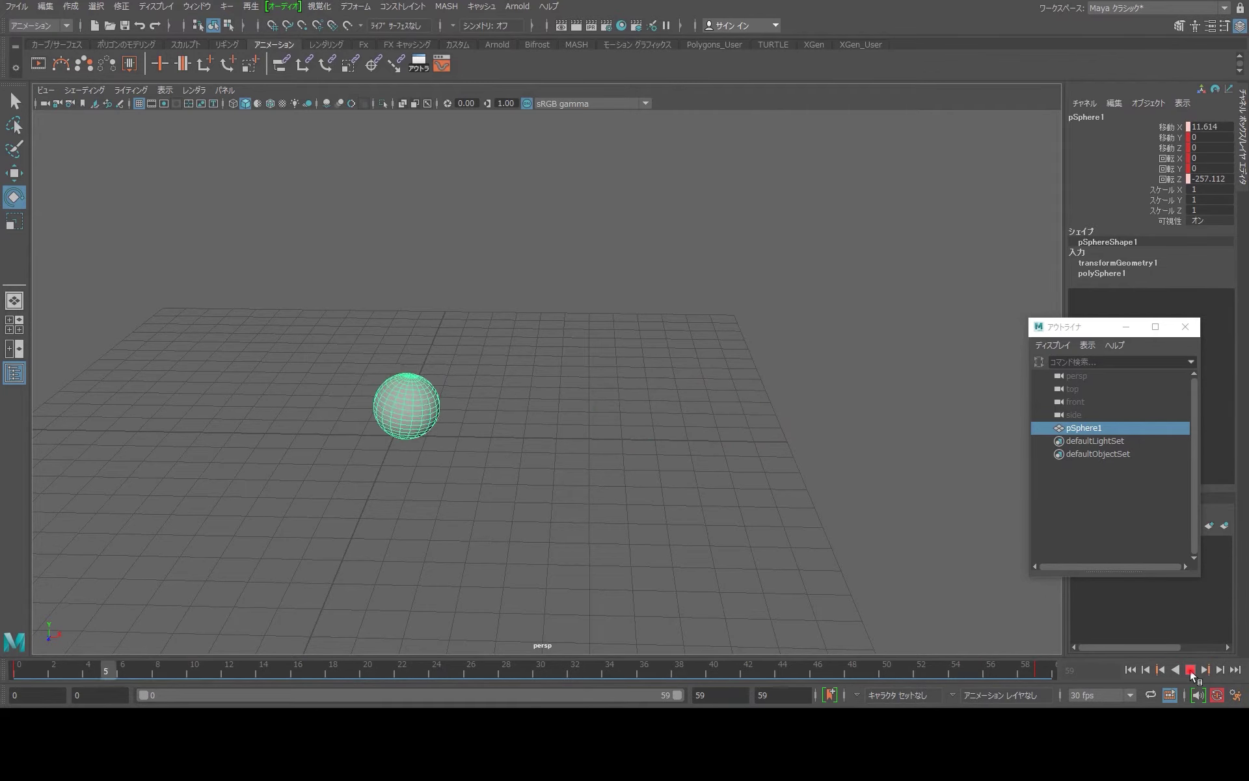
Replay and scrub the roll to frame 31, then open the Graph Editor for pSphere1.
{"action": "left_click", "coordinate": [1189, 669]}
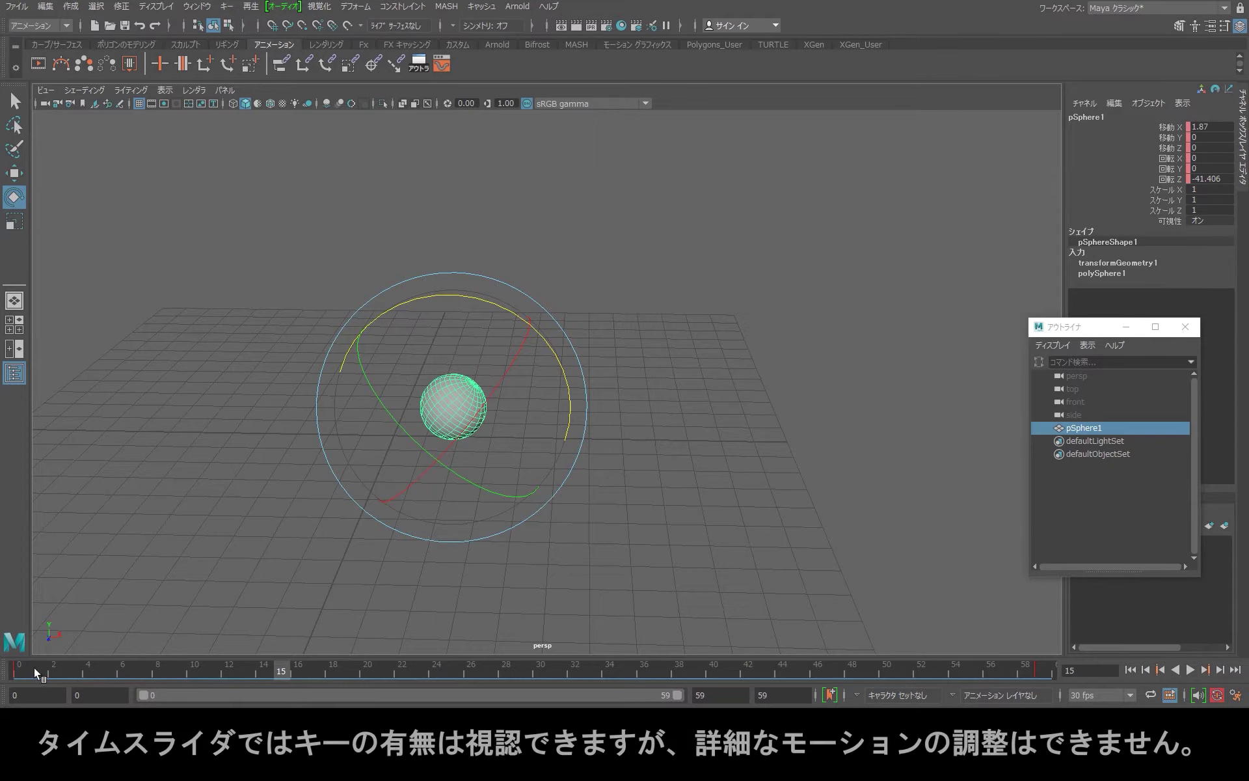
{"action": "key", "text": "alt+v"}
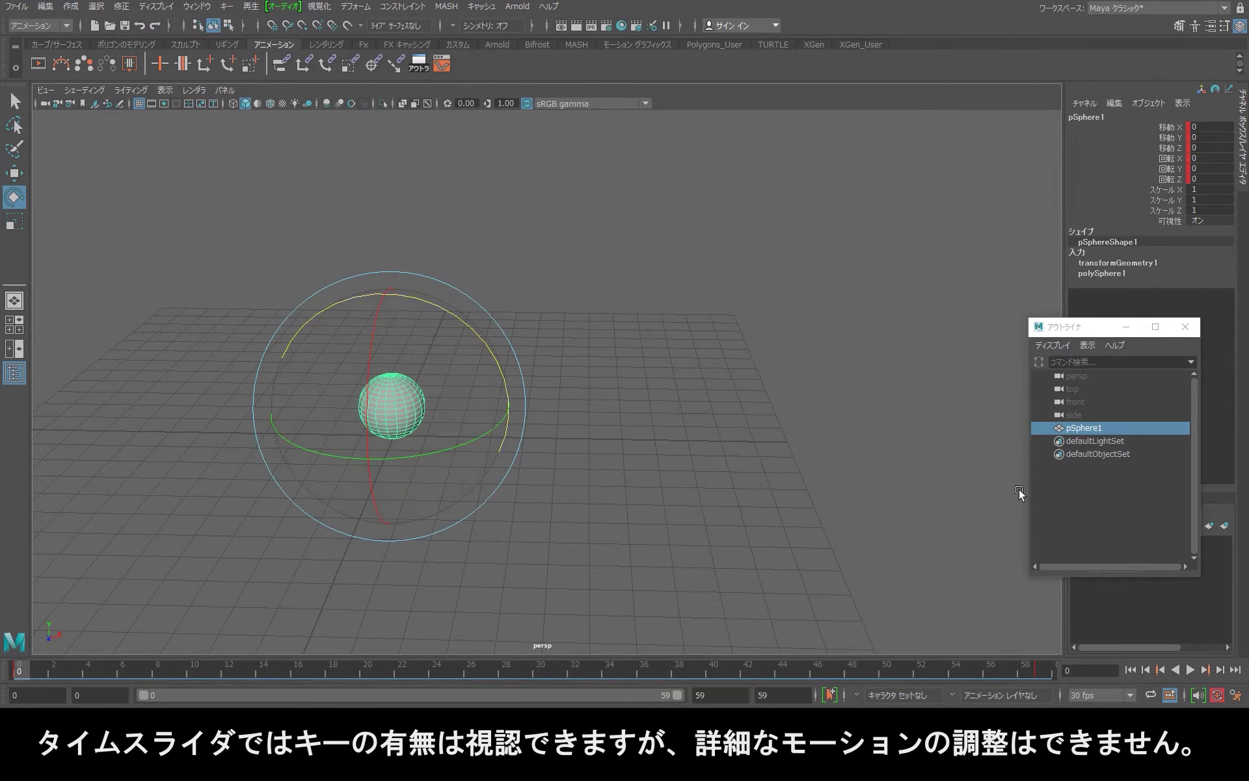
{"action": "left_click", "coordinate": [1046, 673]}
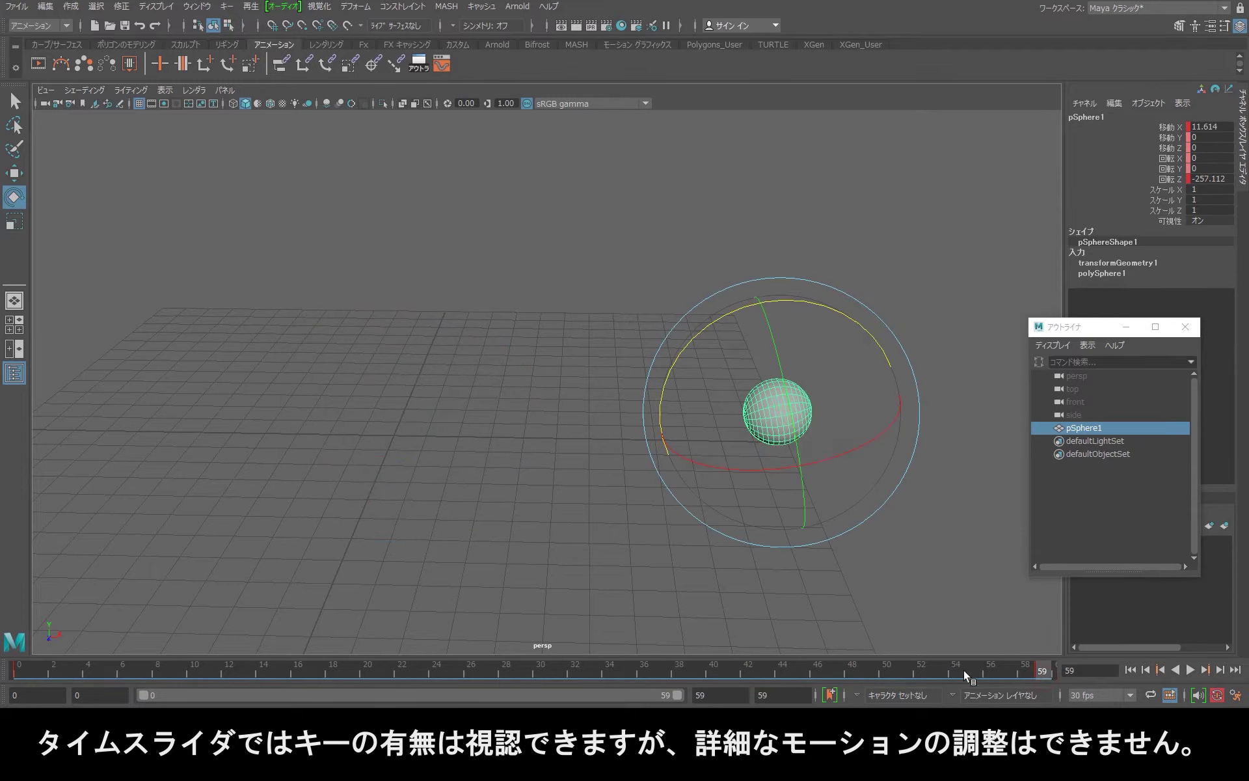
{"action": "key", "text": "alt+v"}
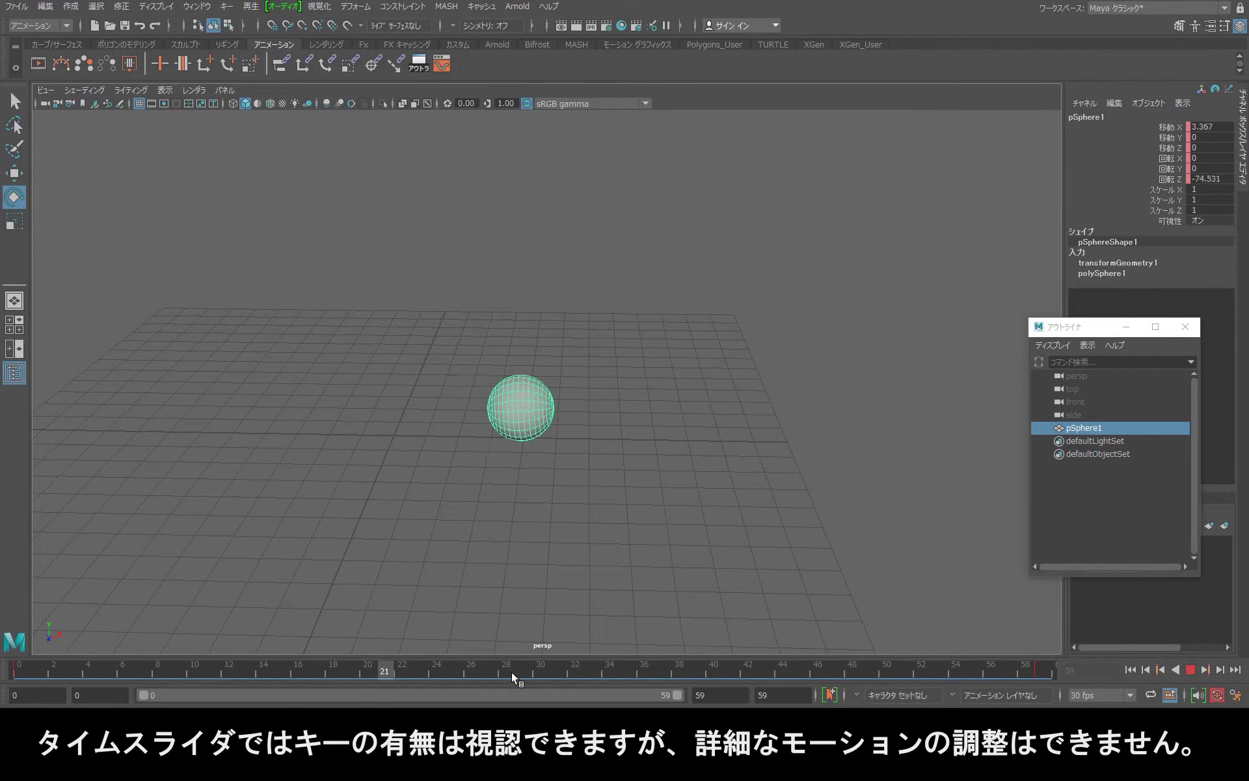
{"action": "left_click_drag", "start_coordinate": [514, 674], "coordinate": [560, 680]}
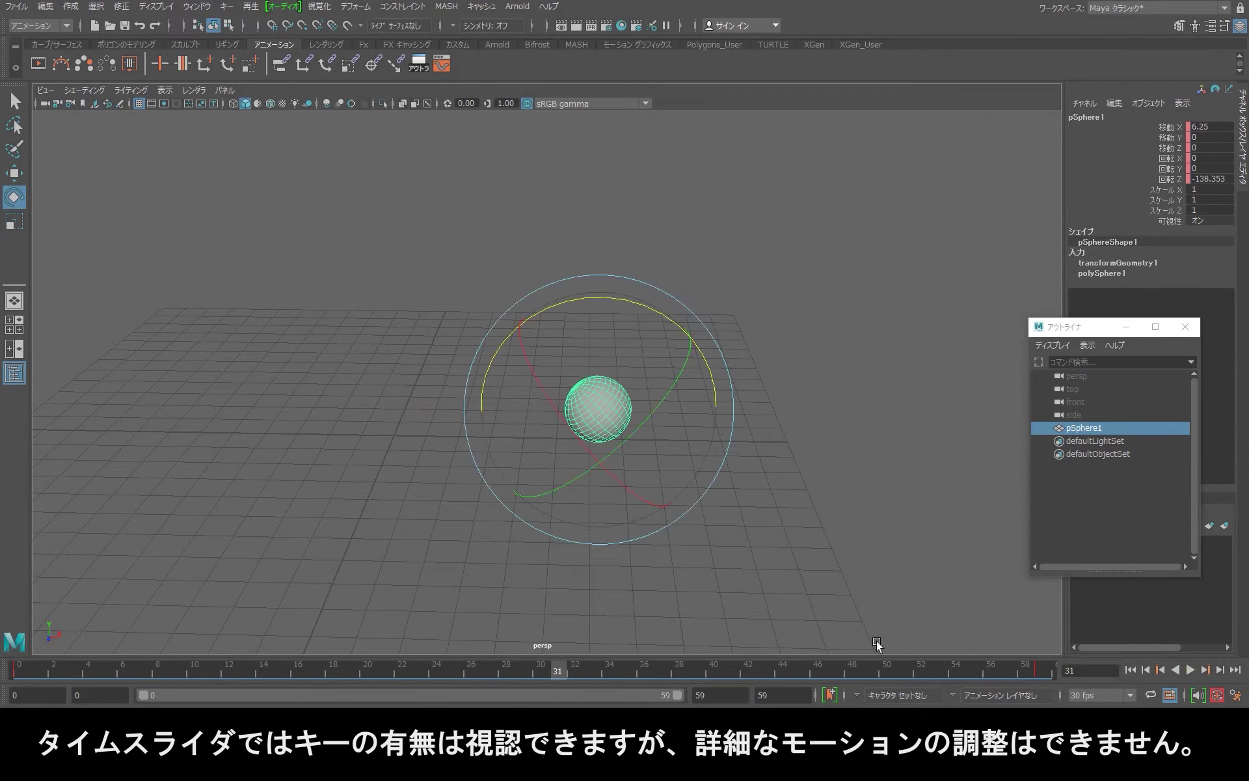
{"action": "left_click", "coordinate": [440, 67]}
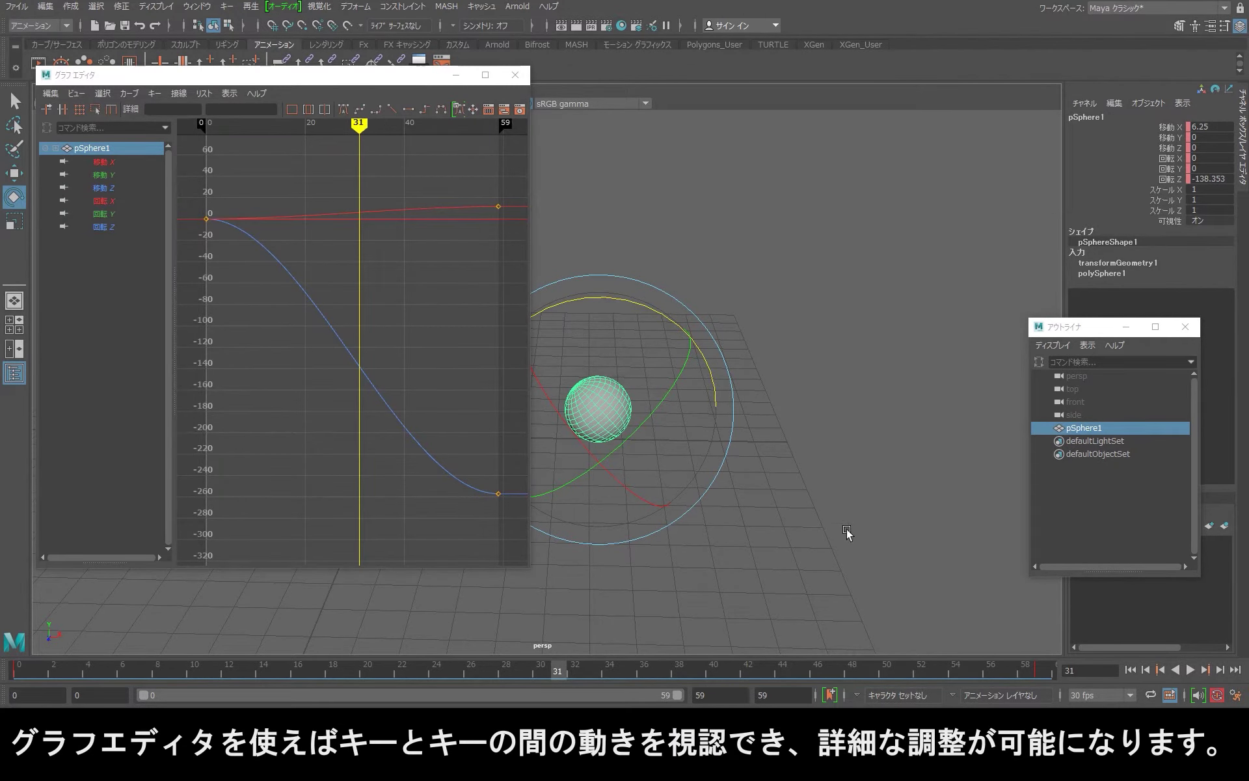
Isolate pSphere1's translate X curve in the Graph Editor, undoing an accidental move at frame 31.
{"action": "mouse_move", "coordinate": [844, 529]}
{"action": "left_mouse_down", "text": "alt"}
{"action": "mouse_move", "coordinate": [740, 558]}
{"action": "mouse_move", "coordinate": [858, 547]}
{"action": "left_mouse_up", "text": "alt"}
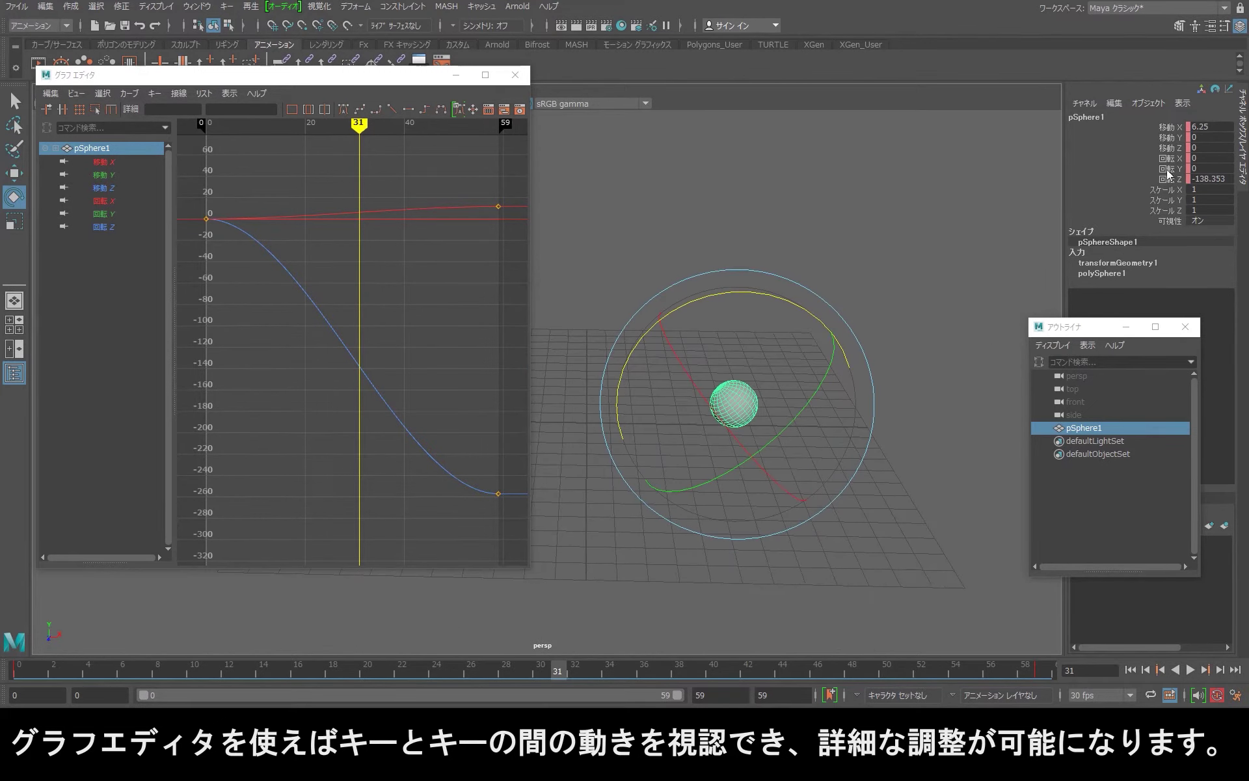
{"action": "left_click", "coordinate": [104, 162]}
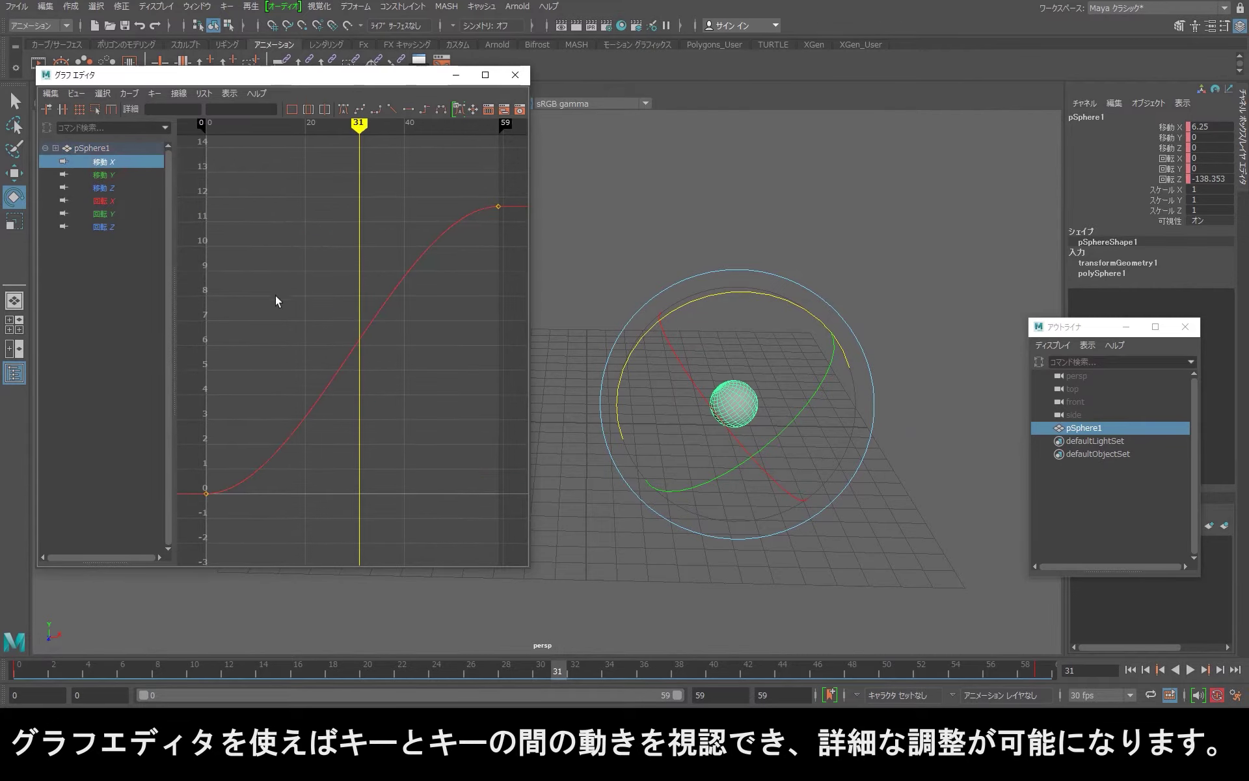
{"action": "key", "text": "w"}
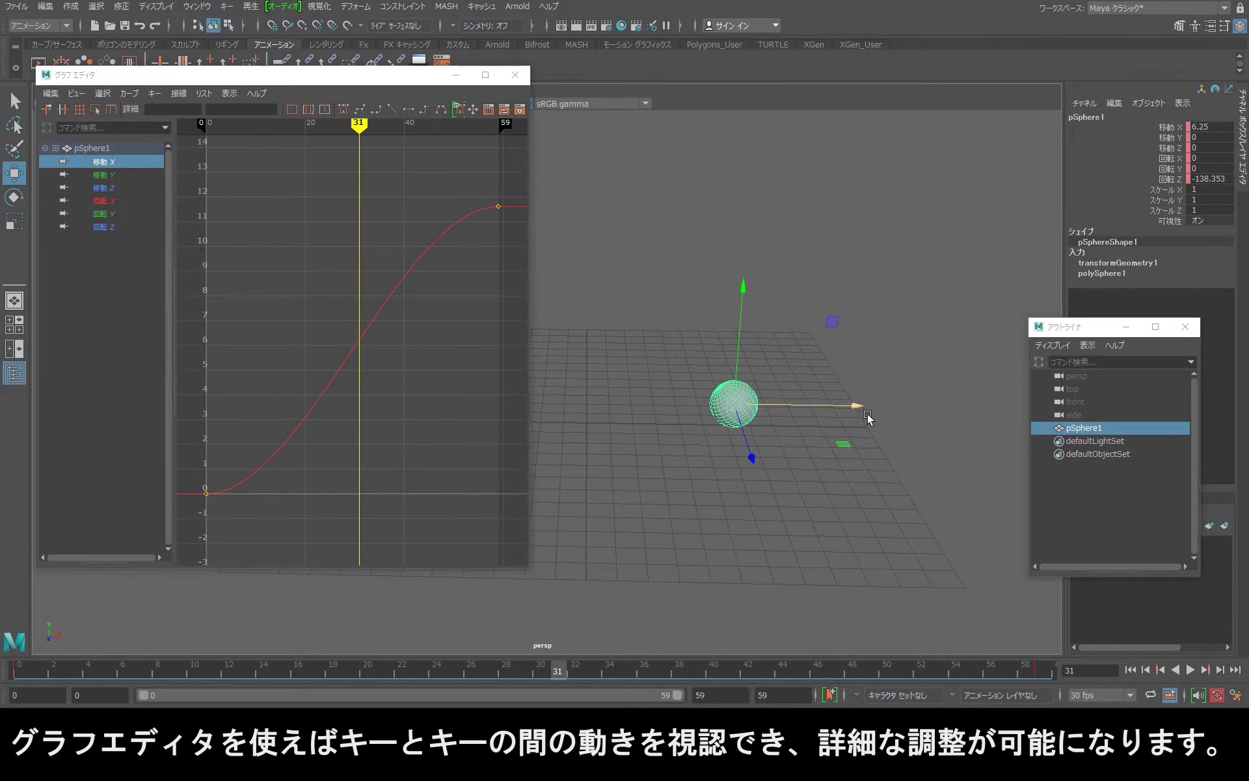
{"action": "left_click", "coordinate": [868, 412]}
{"action": "left_click", "coordinate": [754, 404]}
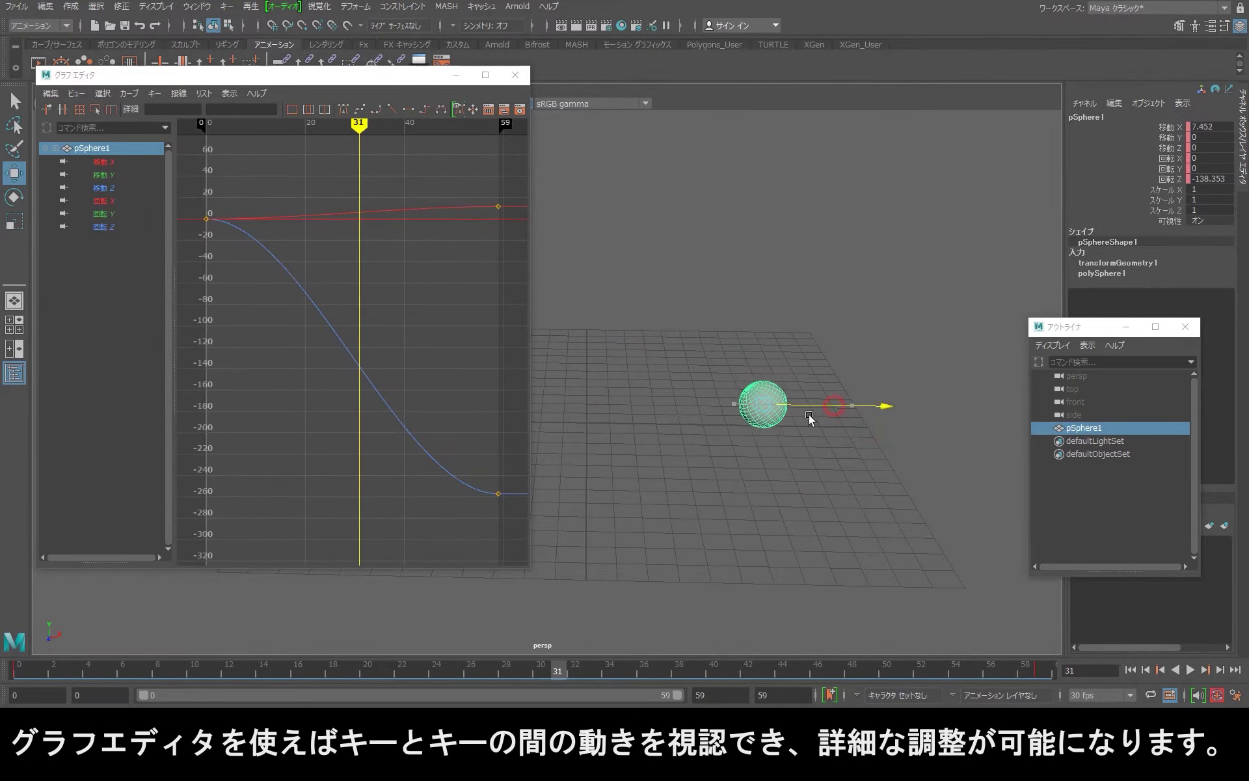
{"action": "left_click_drag", "start_coordinate": [787, 402], "coordinate": [801, 417]}
{"action": "key", "text": "ctrl+z"}
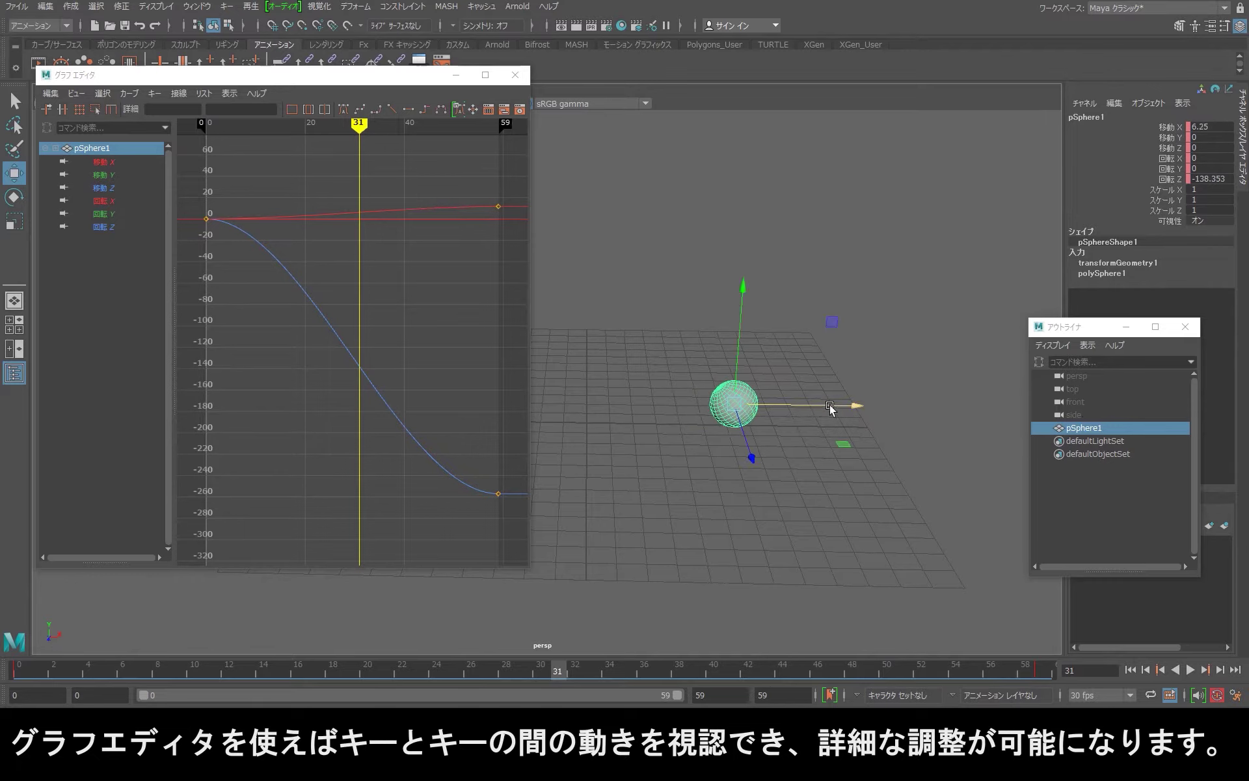
{"action": "left_click", "coordinate": [107, 162]}
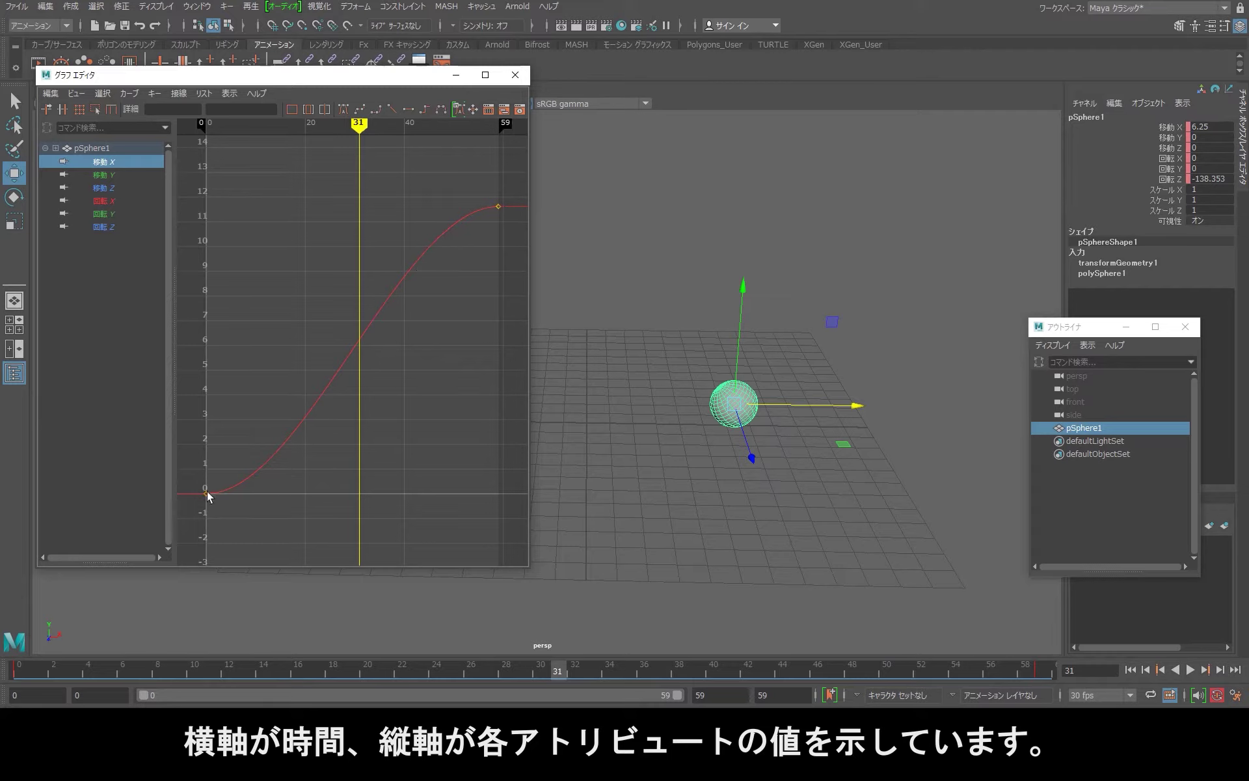
Play and scrub the animation to watch the slow start, stopping at frame 49.
{"action": "left_click", "coordinate": [26, 673]}
{"action": "key", "text": "alt+v"}
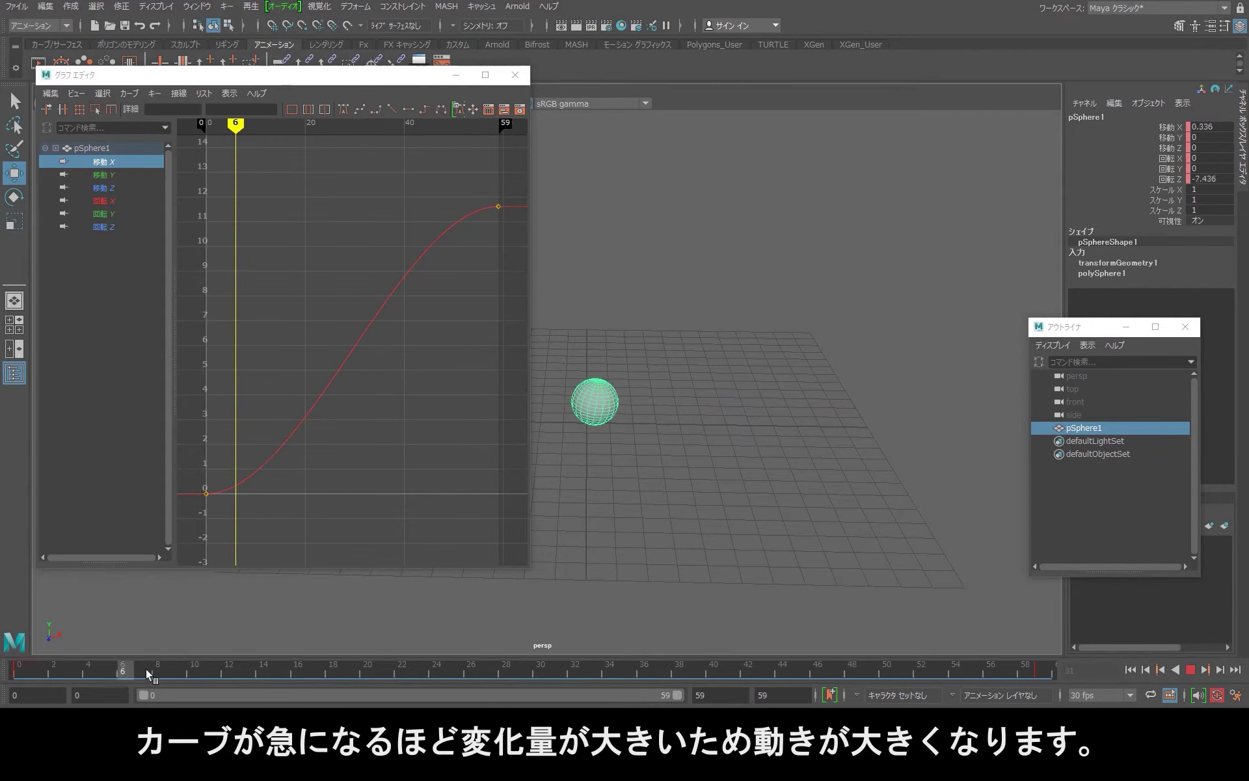
{"action": "left_click_drag", "start_coordinate": [145, 669], "coordinate": [155, 665]}
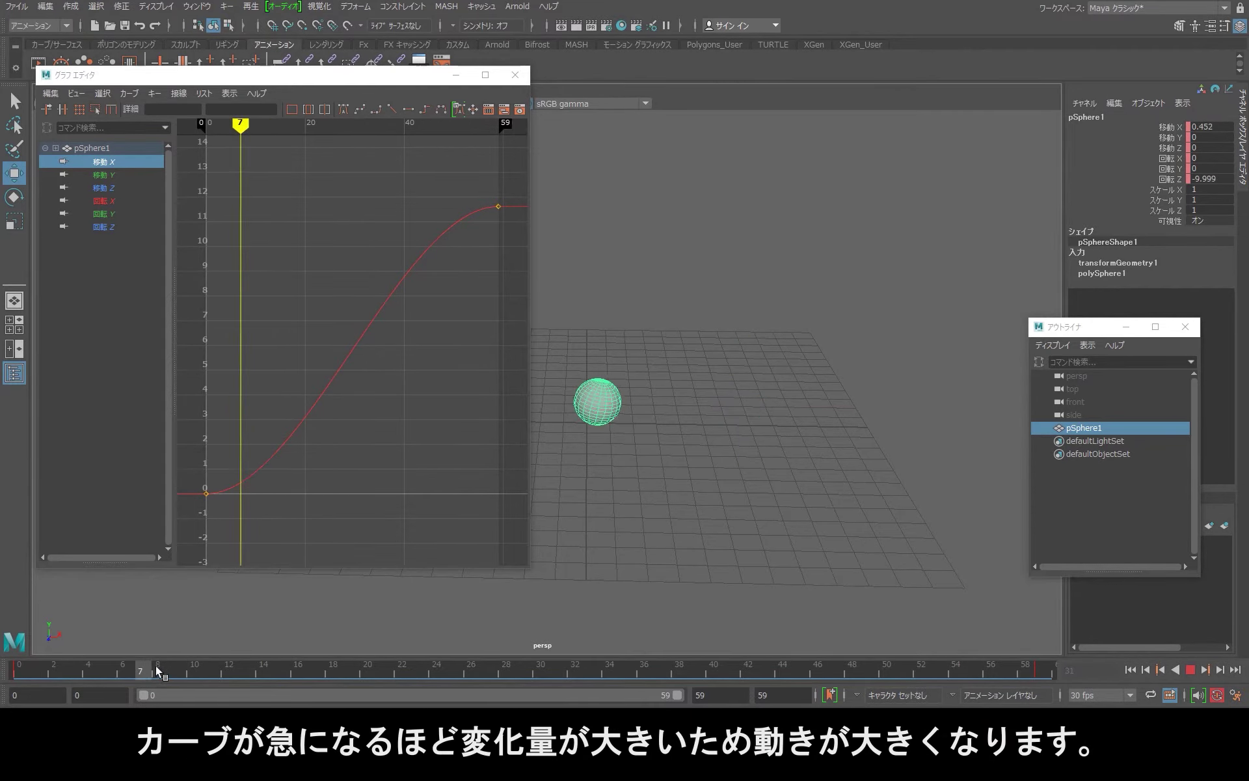
{"action": "key", "text": "alt+v"}
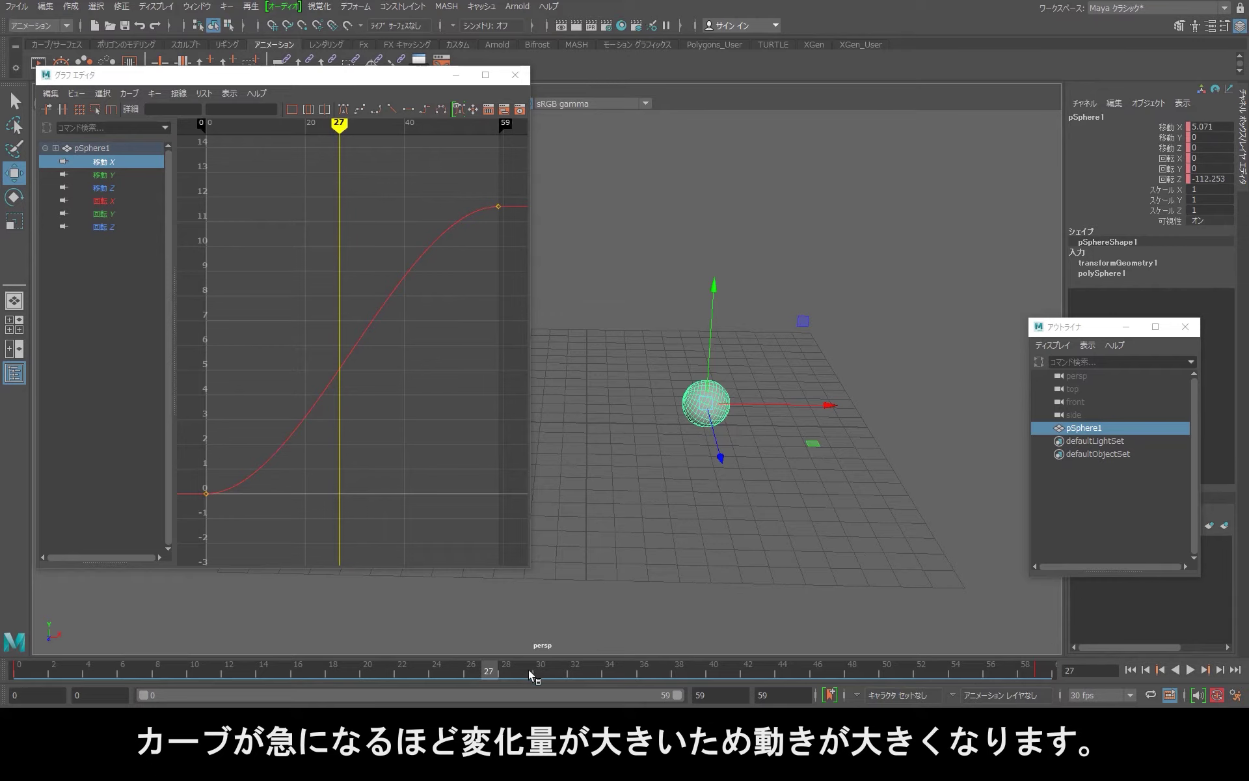
{"action": "left_click_drag", "start_coordinate": [529, 669], "coordinate": [868, 669]}
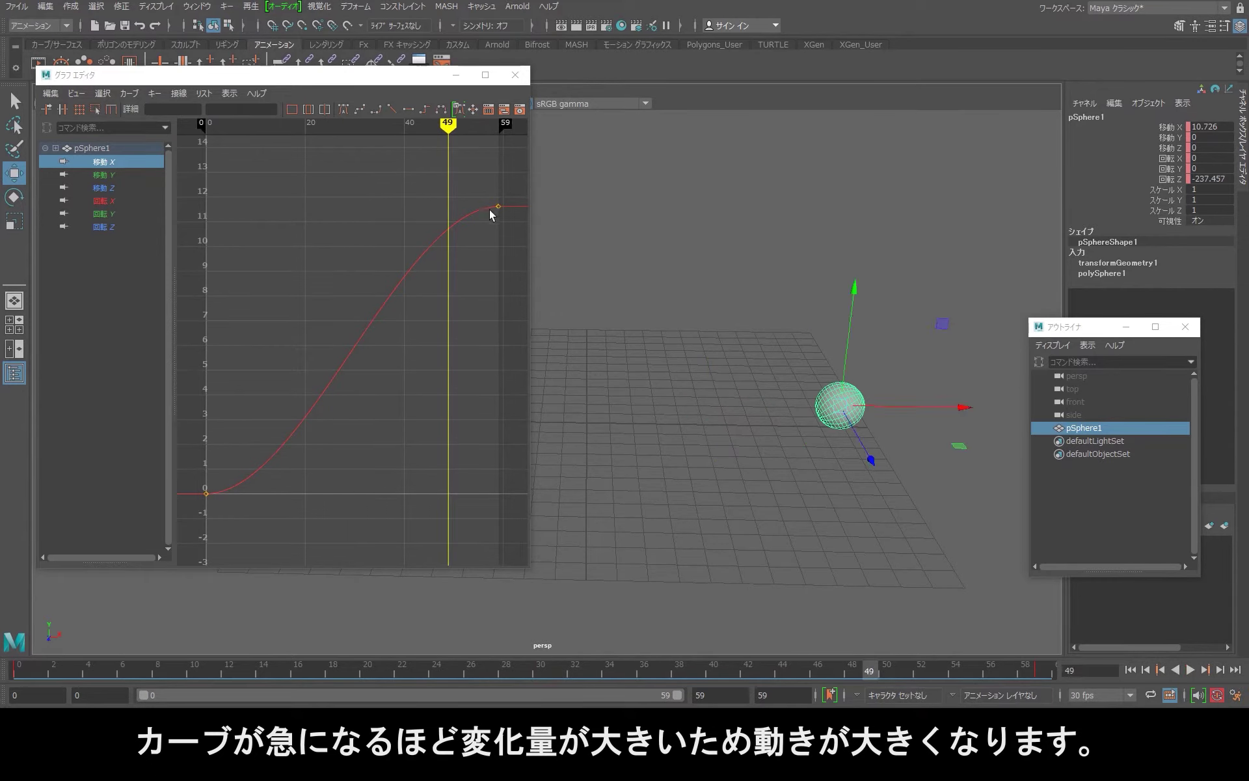
Inspect the rotate Z curve and its first key, then scrub and show translate X again.
{"action": "left_click", "coordinate": [116, 226]}
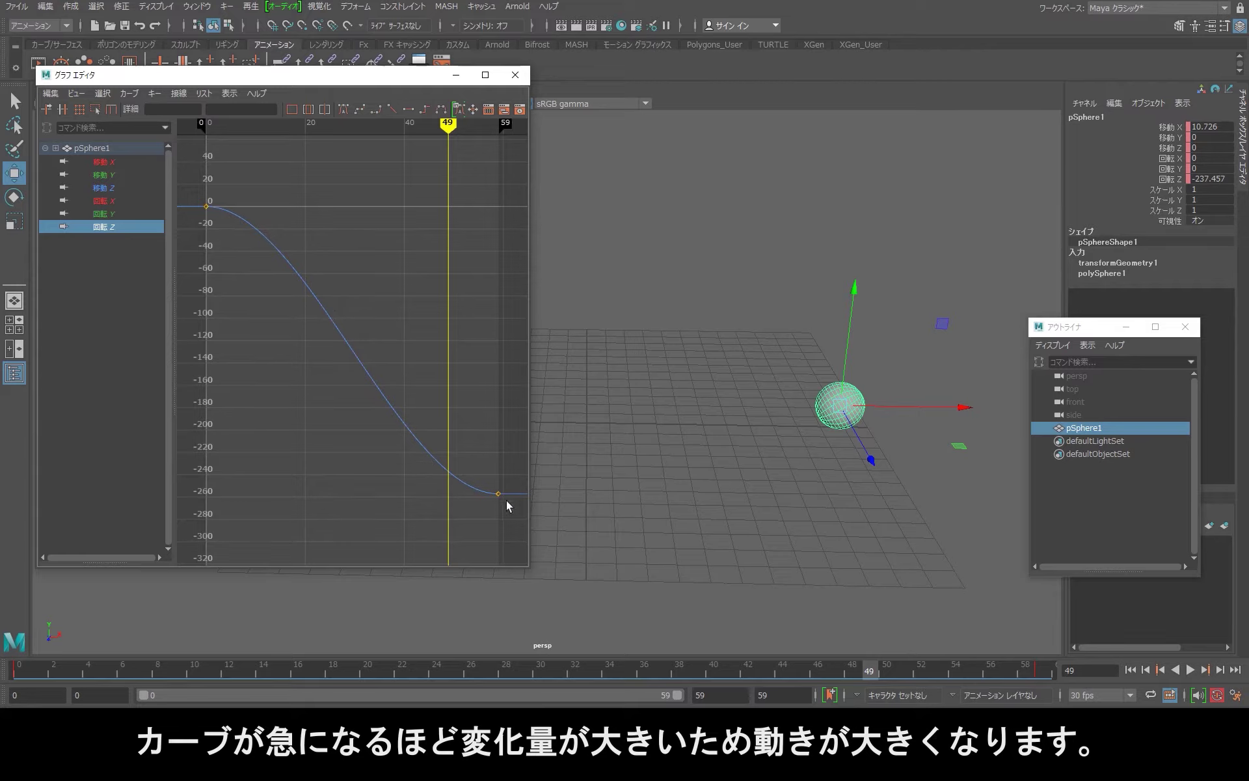
{"action": "key", "text": "alt+v"}
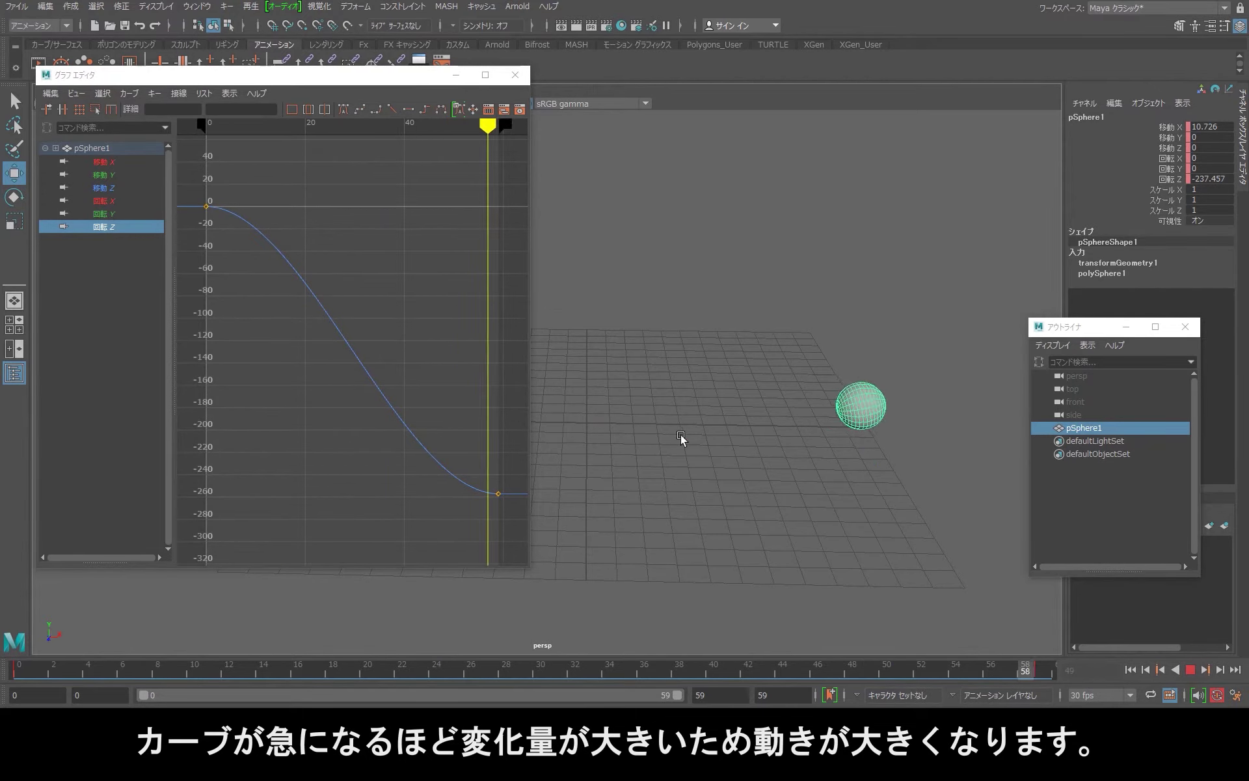
{"action": "left_click", "coordinate": [1190, 670]}
{"action": "left_click_drag", "start_coordinate": [290, 171], "coordinate": [190, 228]}
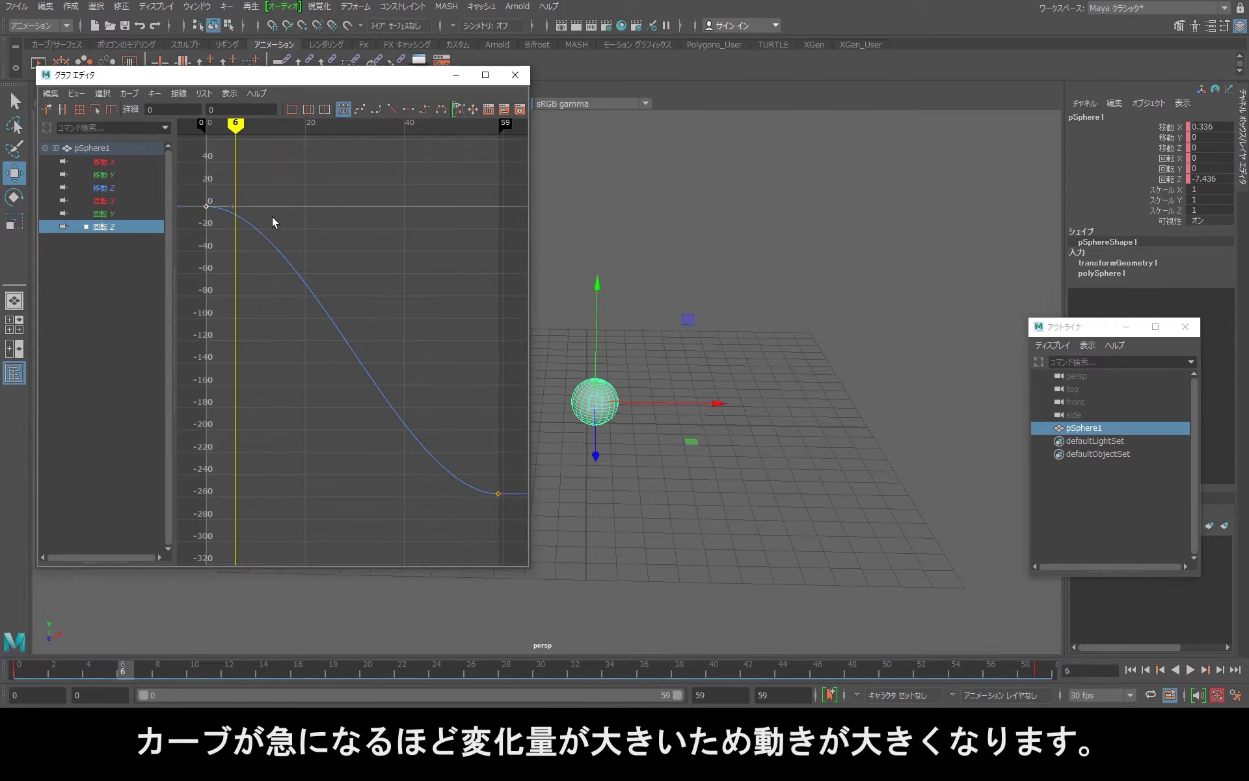
{"action": "left_click", "coordinate": [345, 118]}
{"action": "mouse_move", "coordinate": [35, 670]}
{"action": "left_mouse_down"}
{"action": "mouse_move", "coordinate": [1029, 663]}
{"action": "mouse_move", "coordinate": [544, 680]}
{"action": "mouse_move", "coordinate": [872, 670]}
{"action": "mouse_move", "coordinate": [770, 678]}
{"action": "mouse_move", "coordinate": [781, 677]}
{"action": "left_mouse_up"}
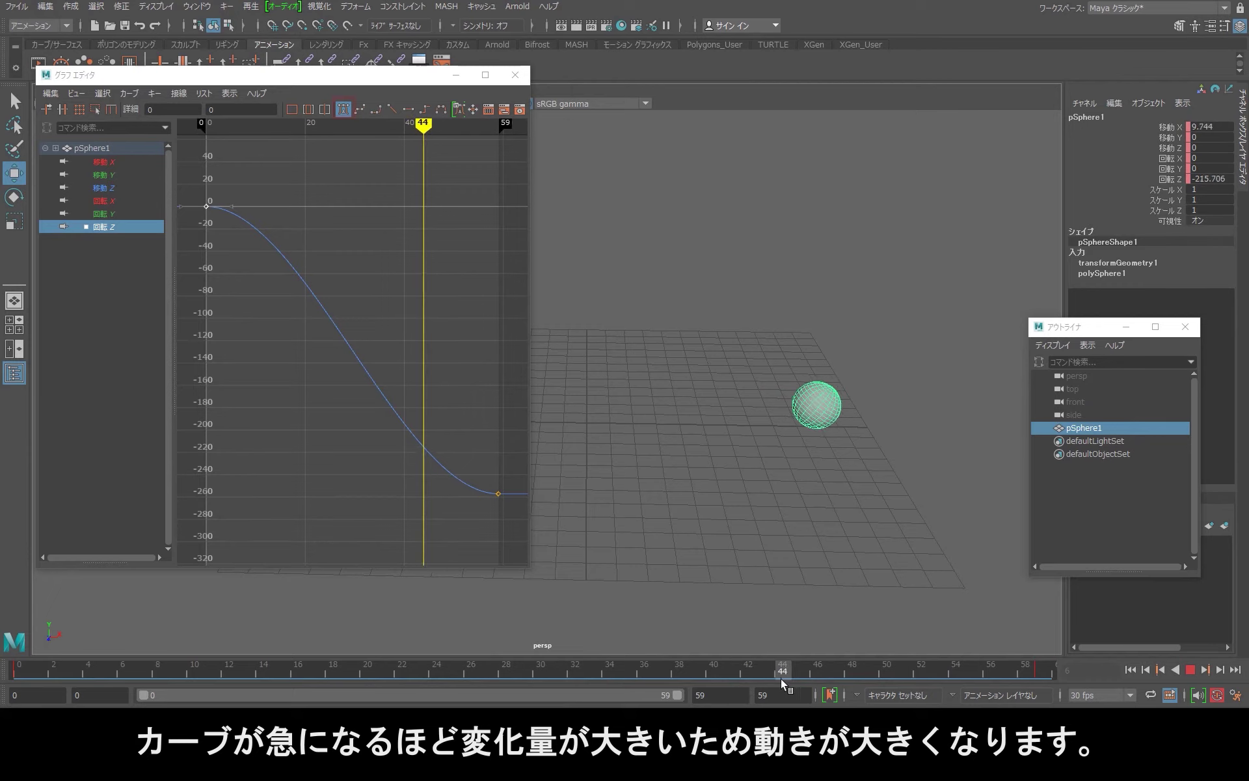
{"action": "left_click", "coordinate": [101, 161]}
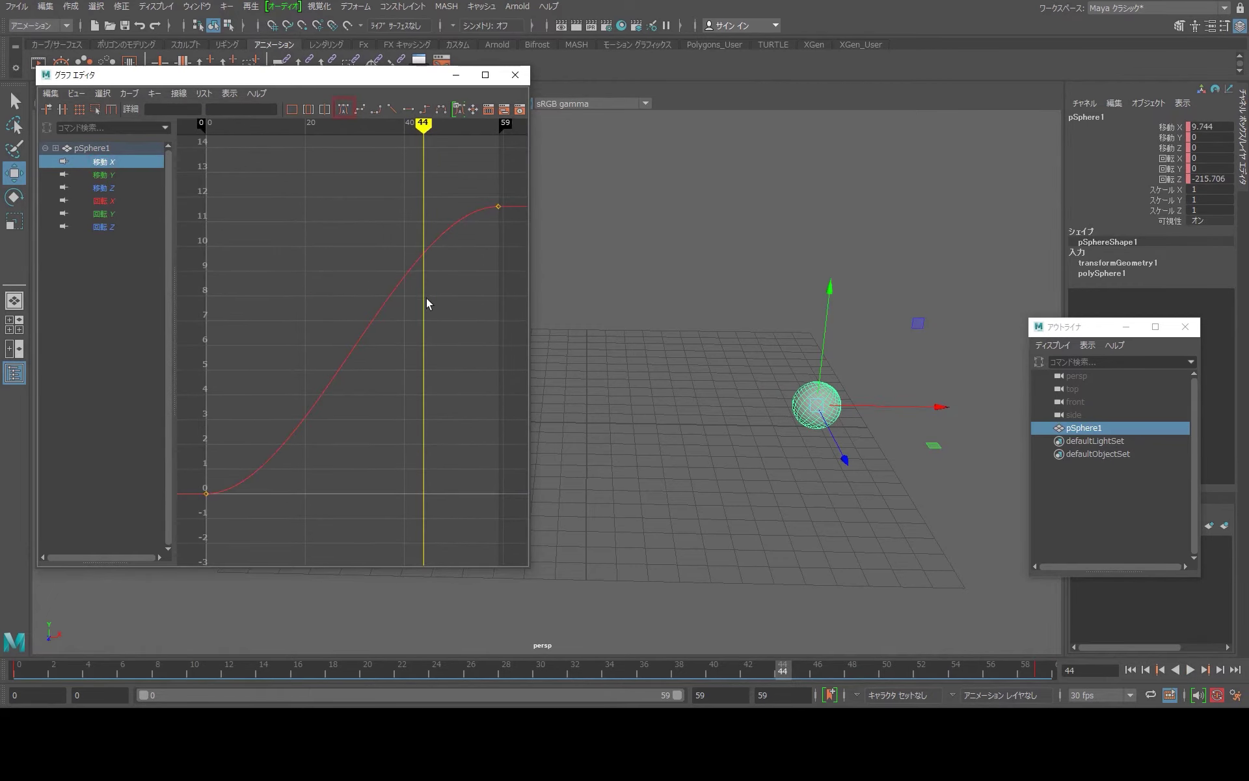
{"action": "key", "text": "s"}
{"action": "left_click_drag", "start_coordinate": [400, 223], "coordinate": [453, 290]}
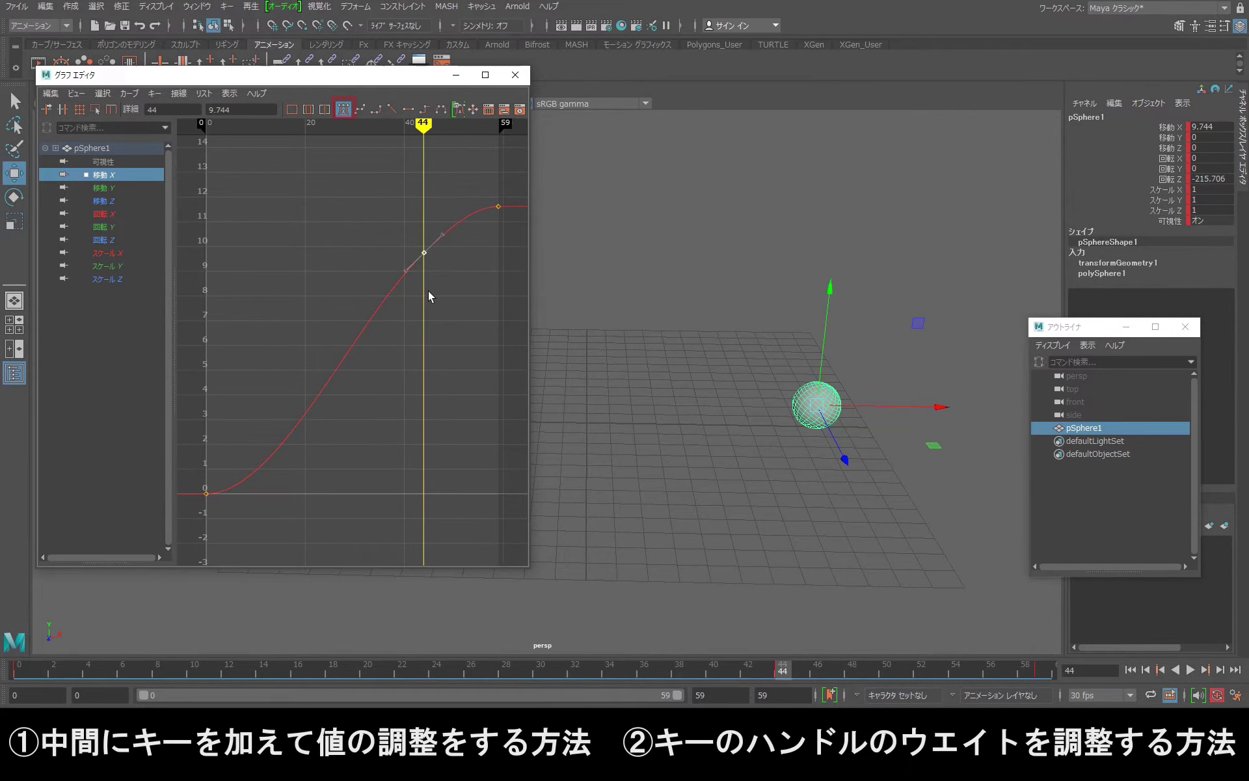
{"action": "mouse_move", "coordinate": [428, 290]}
{"action": "middle_mouse_down", "text": "shift"}
{"action": "mouse_move", "coordinate": [421, 234]}
{"action": "mouse_move", "coordinate": [425, 275]}
{"action": "middle_mouse_up", "text": "shift"}
{"action": "key", "text": "ctrl+z"}
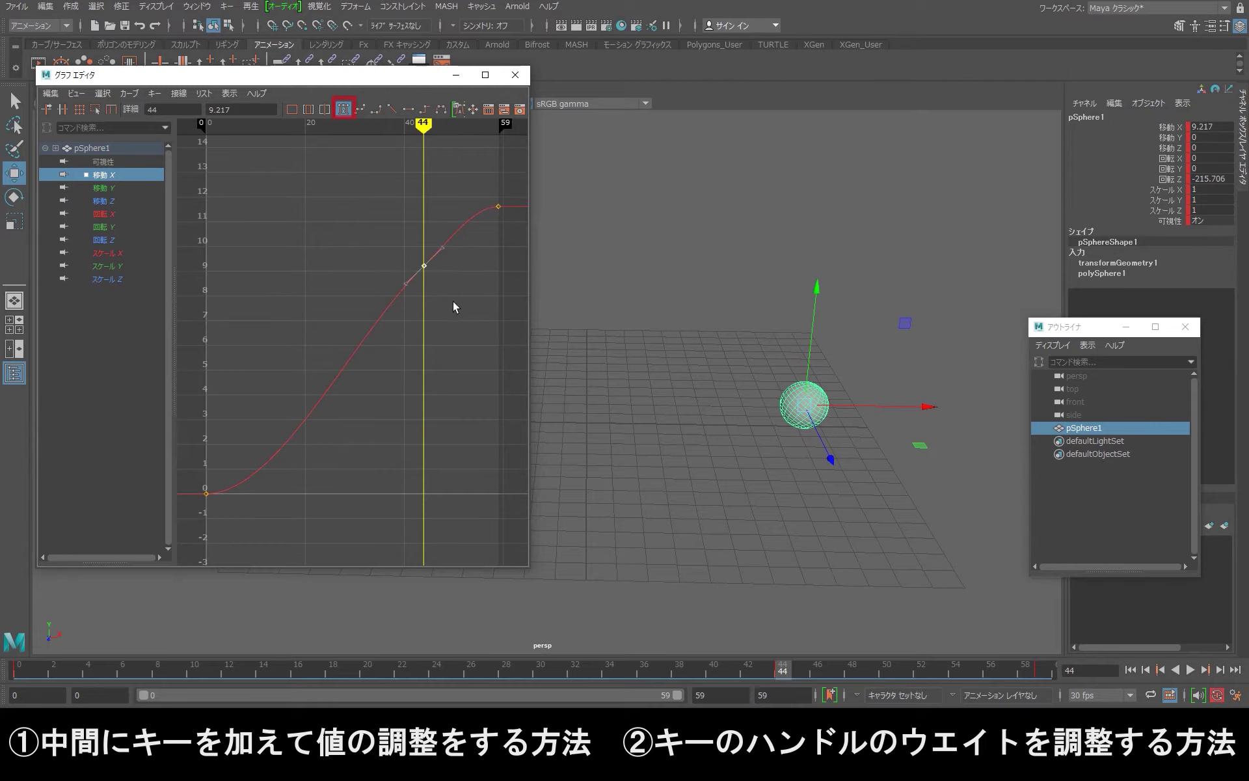
{"action": "middle_click_drag", "start_coordinate": [453, 302], "coordinate": [449, 273]}
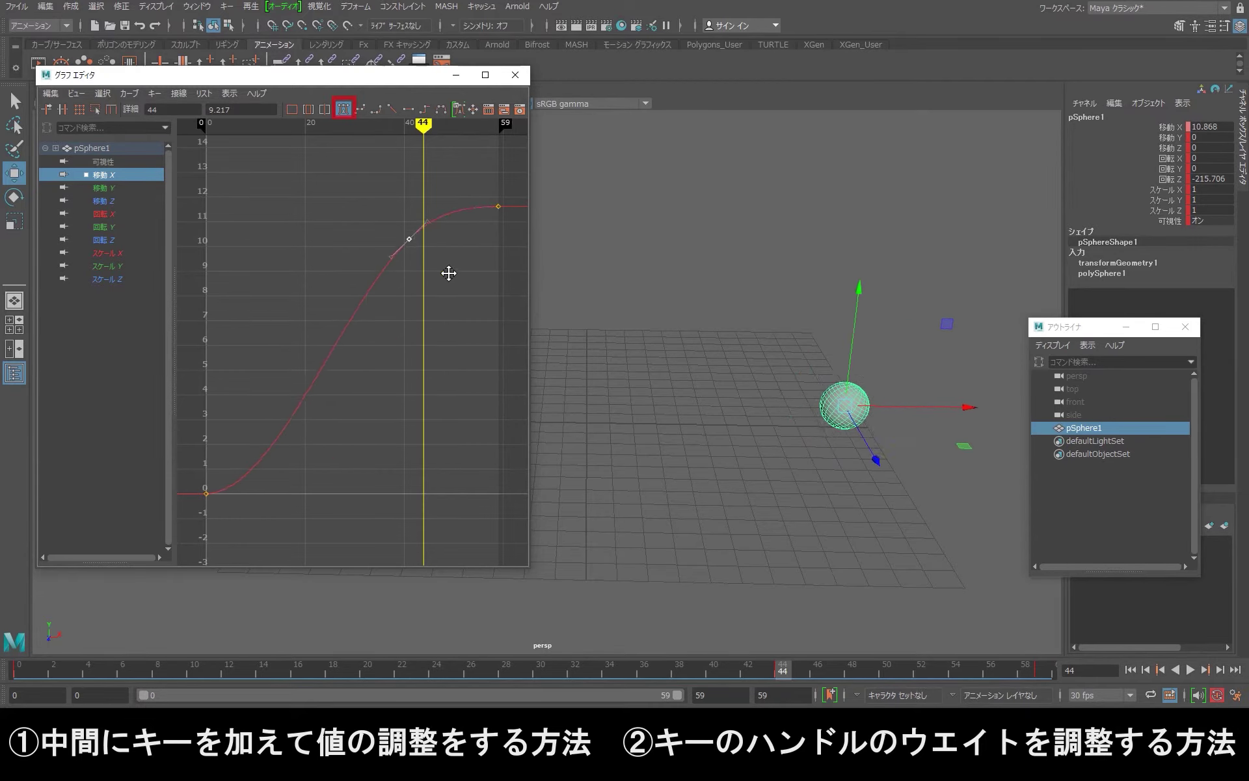
{"action": "key", "text": "ctrl+z"}
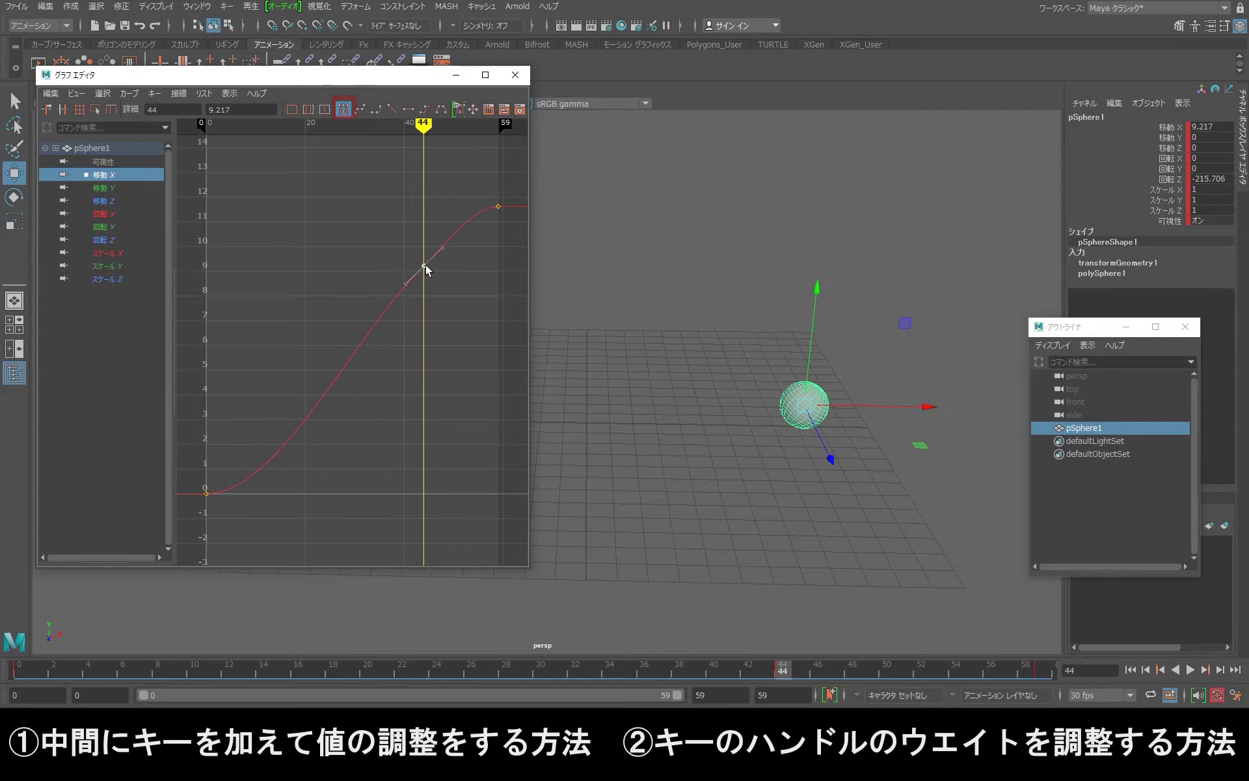
{"action": "key", "text": "ctrl+z"}
{"action": "left_click", "coordinate": [424, 267]}
{"action": "mouse_move", "coordinate": [465, 306]}
{"action": "middle_mouse_down", "text": "shift"}
{"action": "mouse_move", "coordinate": [457, 268]}
{"action": "mouse_move", "coordinate": [447, 345]}
{"action": "mouse_move", "coordinate": [452, 252]}
{"action": "mouse_move", "coordinate": [447, 348]}
{"action": "mouse_move", "coordinate": [457, 215]}
{"action": "mouse_move", "coordinate": [458, 283]}
{"action": "middle_mouse_up", "text": "shift"}
{"action": "mouse_move", "coordinate": [425, 236]}
{"action": "middle_mouse_down", "text": "shift"}
{"action": "mouse_move", "coordinate": [427, 208]}
{"action": "mouse_move", "coordinate": [438, 280]}
{"action": "mouse_move", "coordinate": [438, 234]}
{"action": "mouse_move", "coordinate": [432, 268]}
{"action": "mouse_move", "coordinate": [432, 231]}
{"action": "mouse_move", "coordinate": [418, 243]}
{"action": "middle_mouse_up", "text": "shift"}
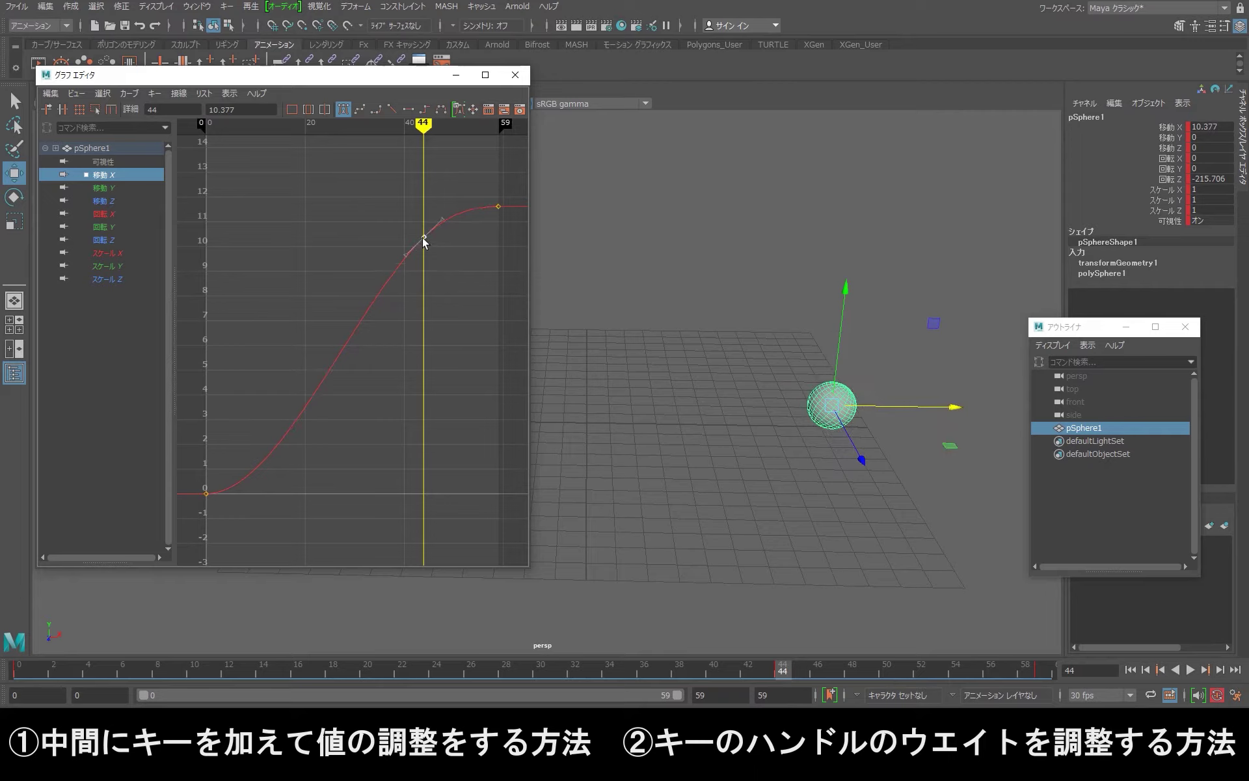
{"action": "mouse_move", "coordinate": [425, 231]}
{"action": "middle_mouse_down", "text": "shift"}
{"action": "mouse_move", "coordinate": [352, 240]}
{"action": "mouse_move", "coordinate": [460, 245]}
{"action": "mouse_move", "coordinate": [354, 251]}
{"action": "mouse_move", "coordinate": [429, 269]}
{"action": "mouse_move", "coordinate": [432, 245]}
{"action": "mouse_move", "coordinate": [432, 279]}
{"action": "mouse_move", "coordinate": [424, 257]}
{"action": "mouse_move", "coordinate": [408, 261]}
{"action": "mouse_move", "coordinate": [435, 262]}
{"action": "mouse_move", "coordinate": [376, 245]}
{"action": "mouse_move", "coordinate": [488, 256]}
{"action": "mouse_move", "coordinate": [478, 276]}
{"action": "mouse_move", "coordinate": [382, 281]}
{"action": "mouse_move", "coordinate": [435, 288]}
{"action": "middle_mouse_up", "text": "shift"}
{"action": "left_click_drag", "start_coordinate": [385, 214], "coordinate": [433, 271]}
{"action": "left_click_drag", "start_coordinate": [460, 194], "coordinate": [391, 285]}
{"action": "key", "text": "Delete"}
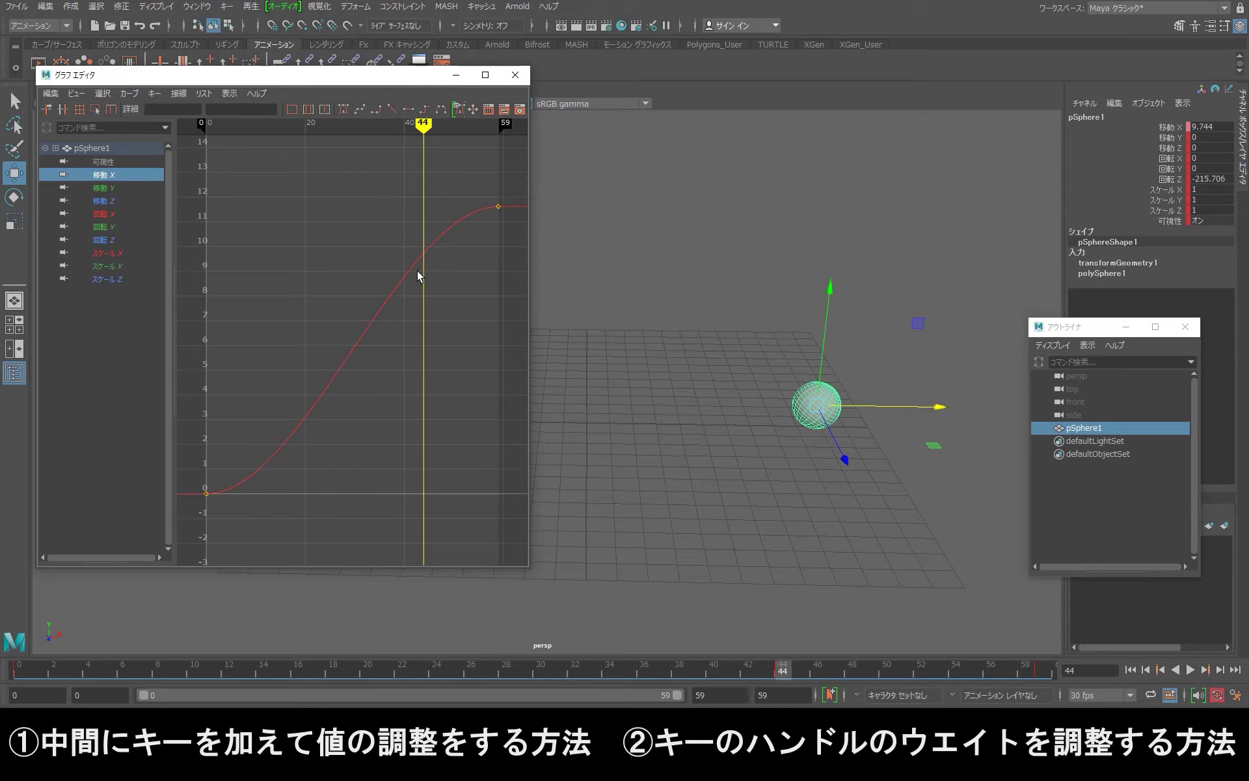
Key frame 44, raise its translate X key to 11.033, play to check, then show rotate Z.
{"action": "key", "text": "s"}
{"action": "left_click_drag", "start_coordinate": [372, 207], "coordinate": [436, 297]}
{"action": "mouse_move", "coordinate": [436, 299]}
{"action": "middle_mouse_down", "text": "shift"}
{"action": "mouse_move", "coordinate": [434, 268]}
{"action": "mouse_move", "coordinate": [432, 315]}
{"action": "mouse_move", "coordinate": [433, 260]}
{"action": "middle_mouse_up", "text": "shift"}
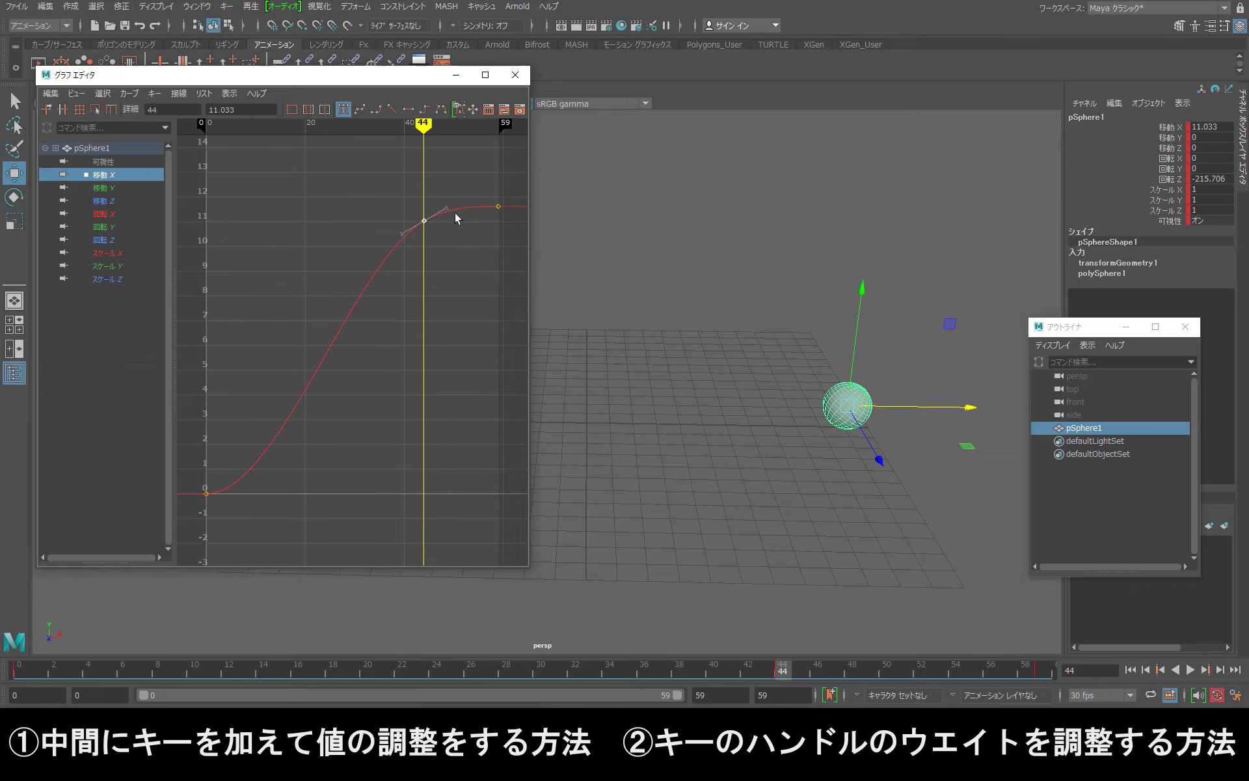
{"action": "left_click", "coordinate": [1178, 665]}
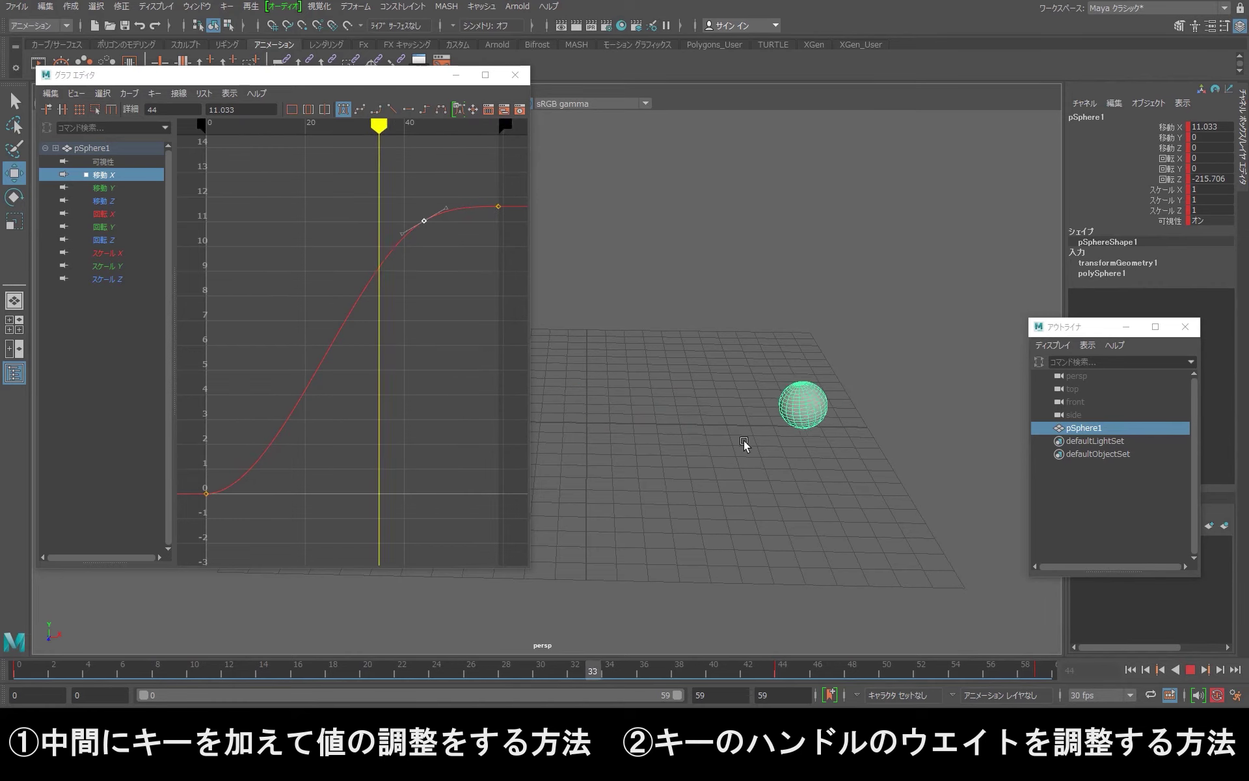
{"action": "key", "text": "Escape"}
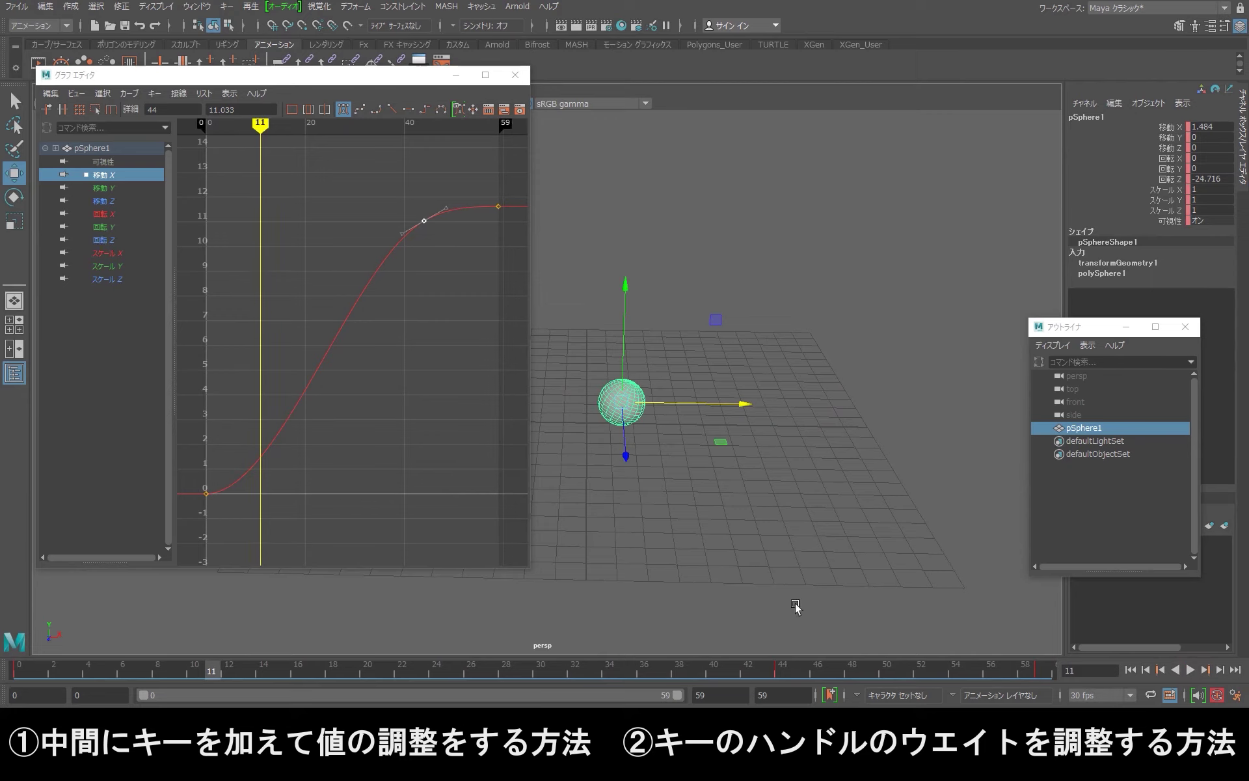
{"action": "left_click", "coordinate": [120, 238]}
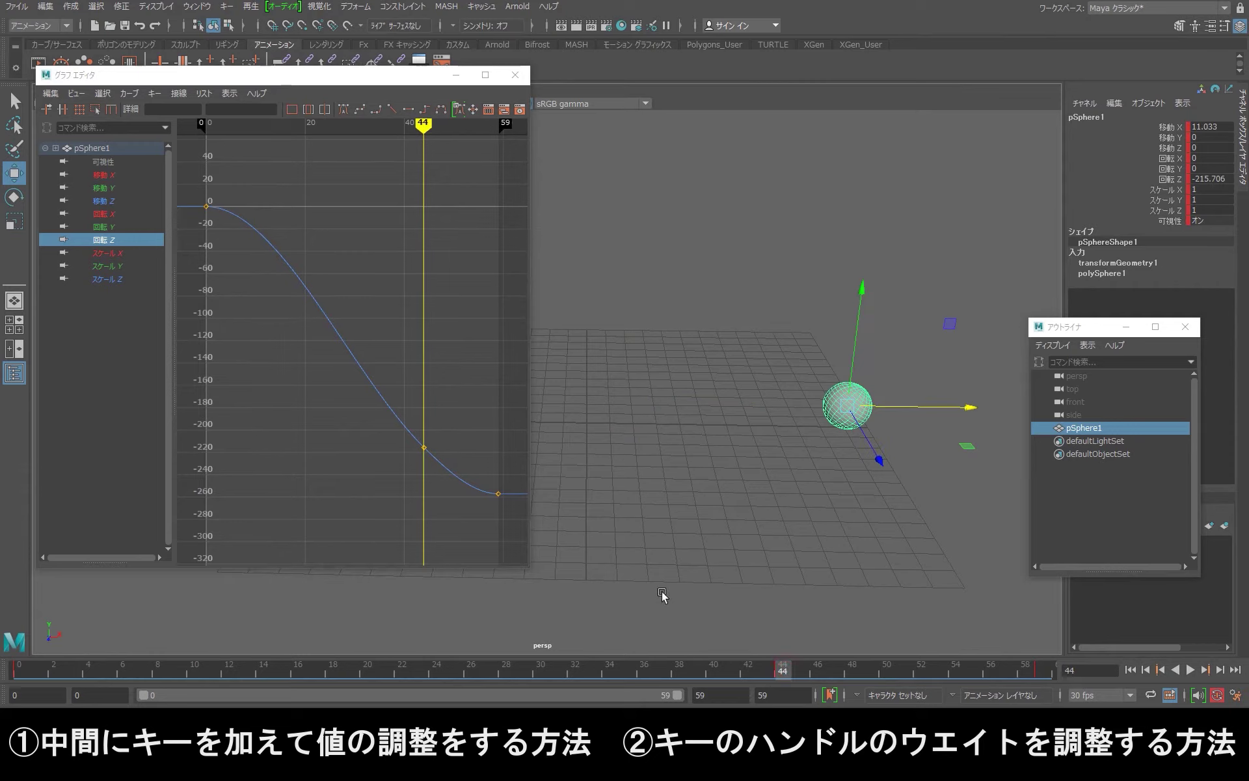
Drag the frame-44 rotate Z key down to -246.583, play to check, and return to frame 44.
{"action": "left_click_drag", "start_coordinate": [432, 436], "coordinate": [412, 458]}
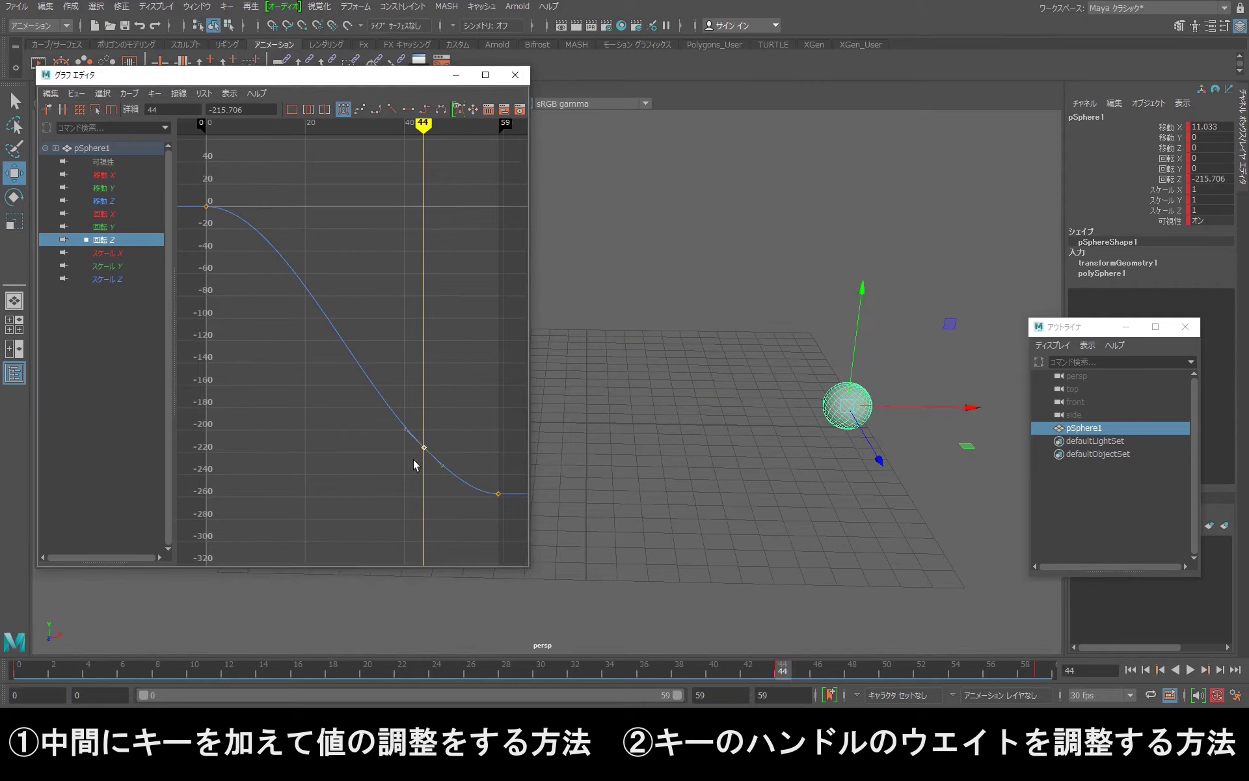
{"action": "middle_click_drag", "start_coordinate": [413, 458], "coordinate": [414, 501]}
{"action": "left_click", "coordinate": [1190, 670]}
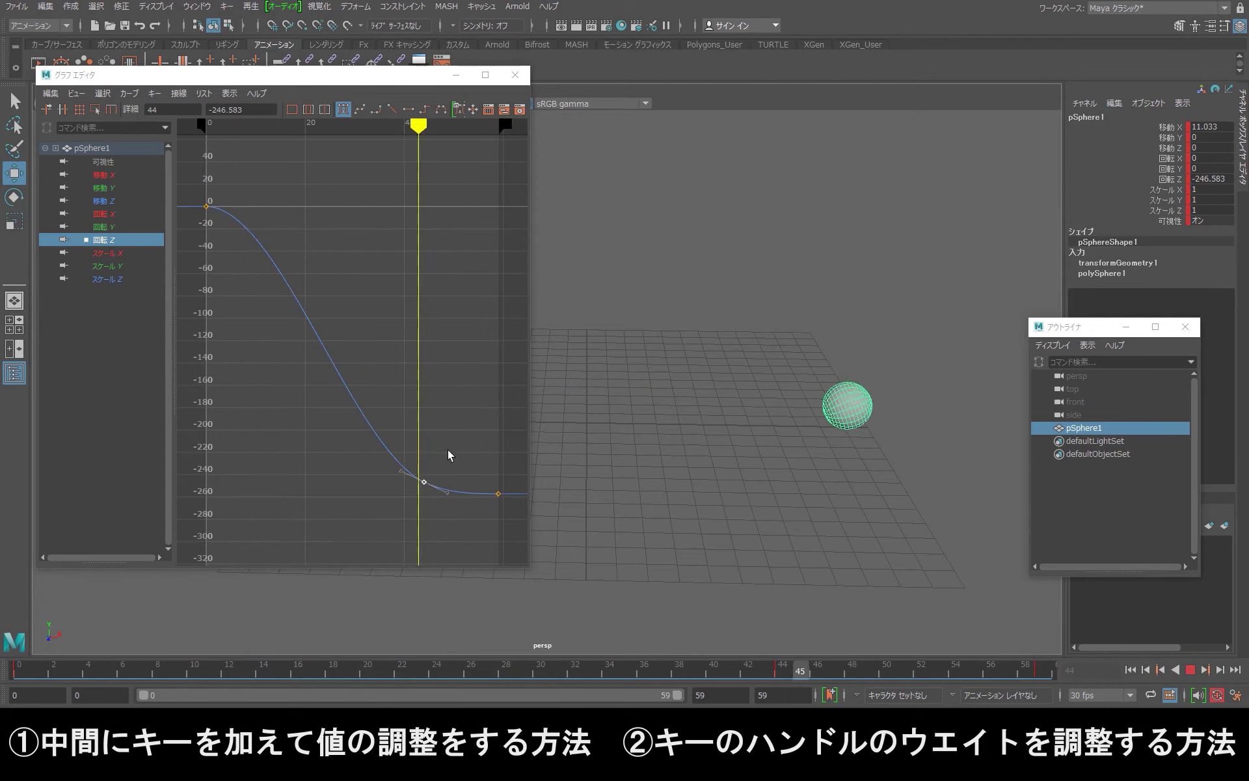
{"action": "left_click", "coordinate": [1190, 668]}
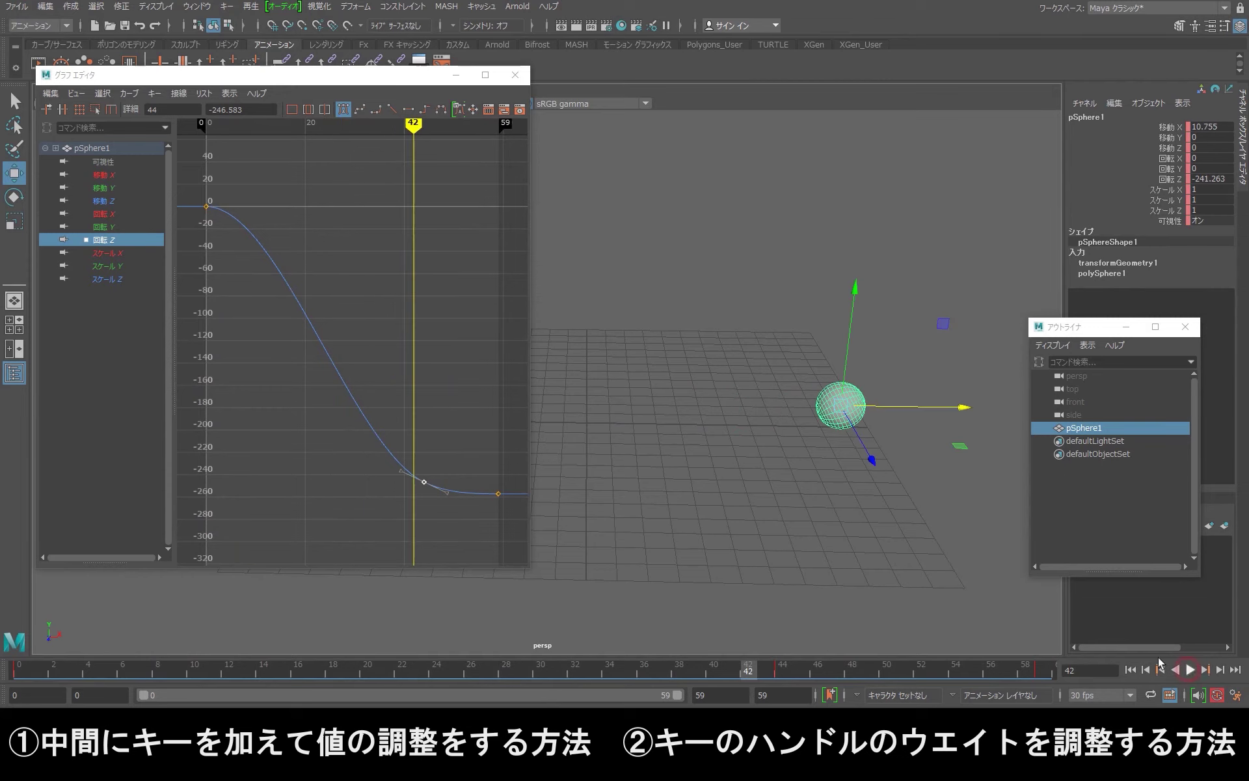
{"action": "left_click", "coordinate": [784, 674]}
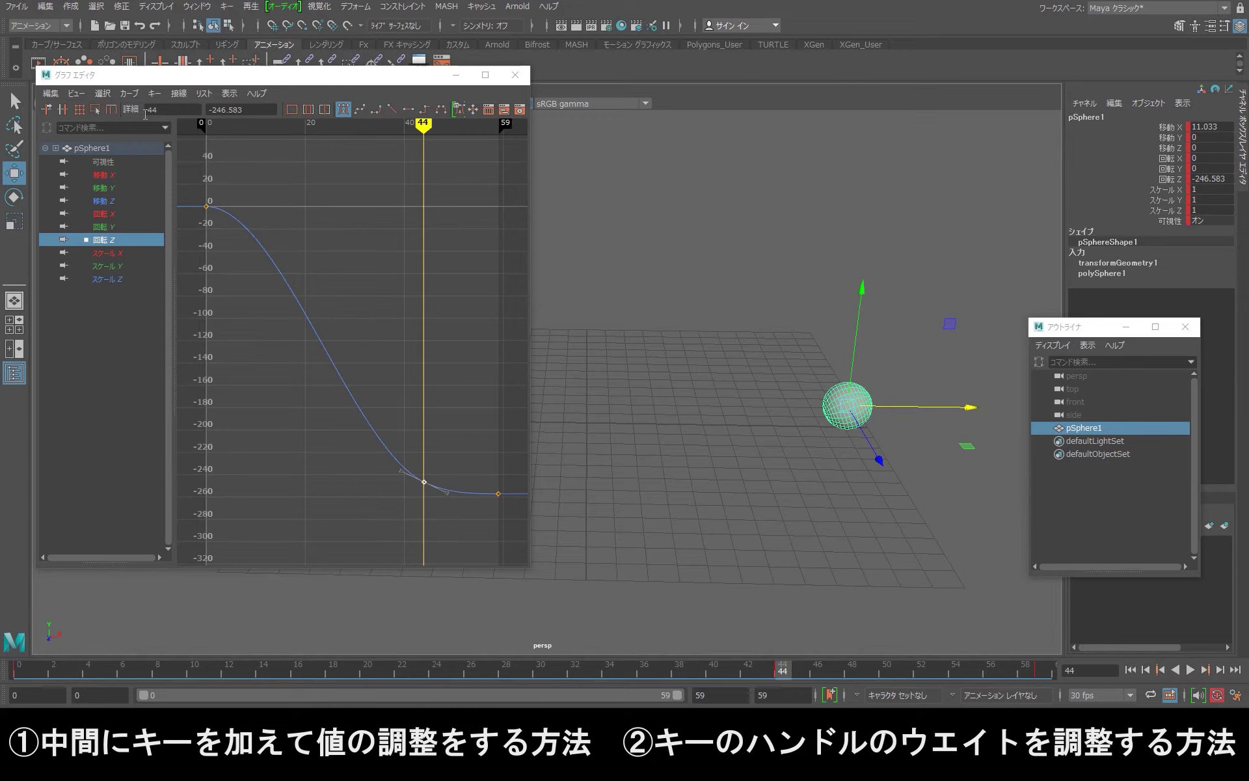
{"action": "left_click", "coordinate": [115, 279]}
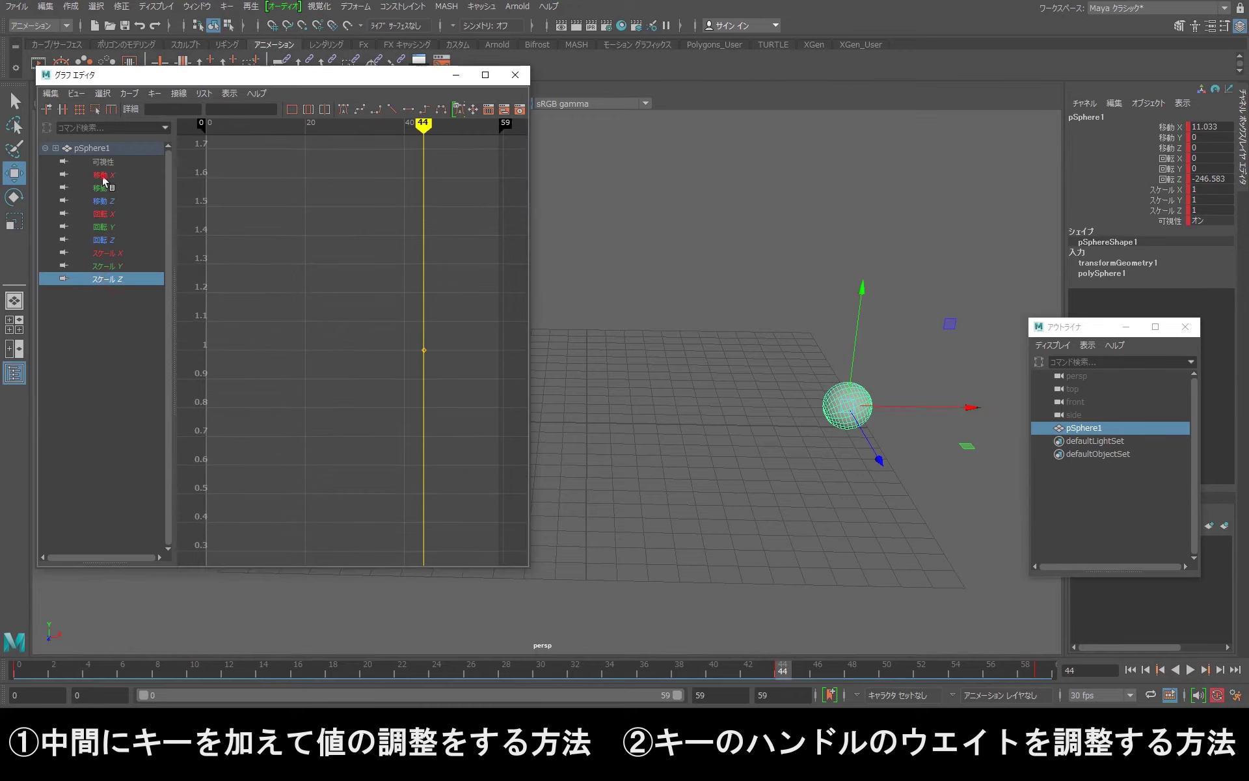
{"action": "left_click", "coordinate": [98, 174], "text": "shift"}
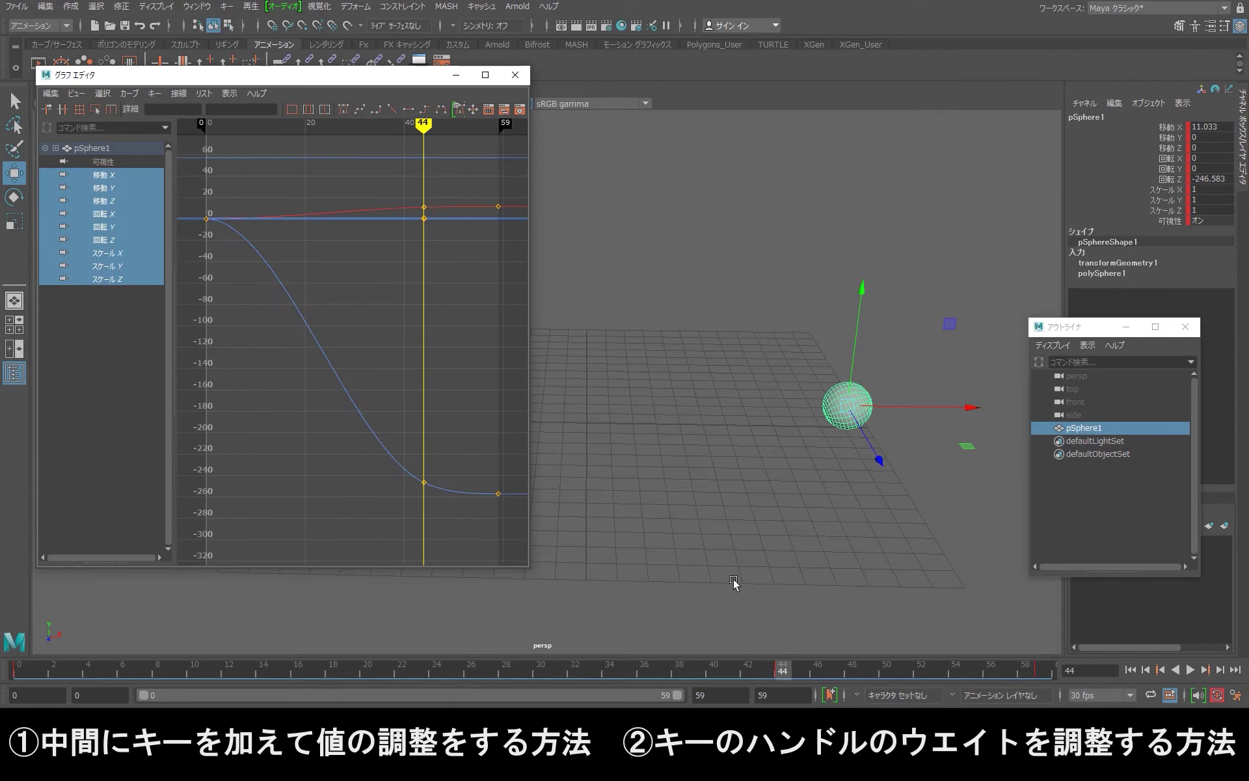
{"action": "right_click", "coordinate": [783, 670]}
{"action": "left_click", "coordinate": [818, 467]}
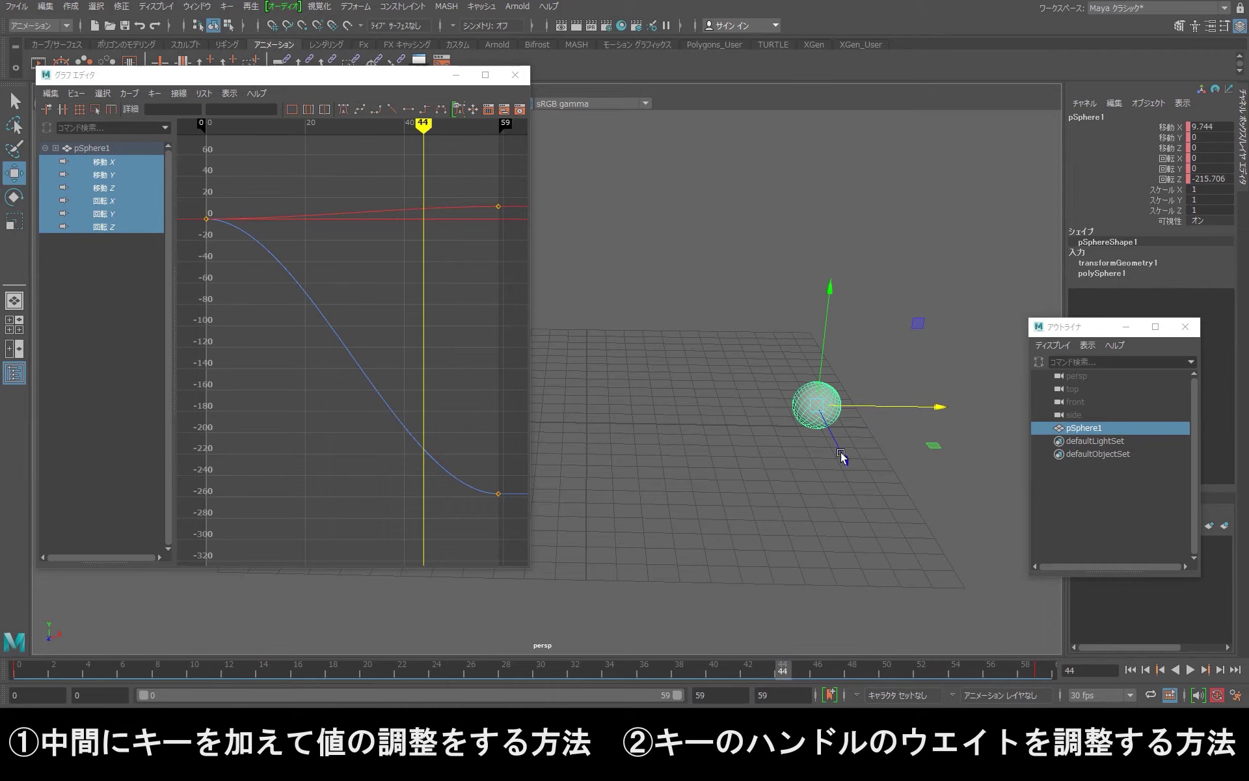
{"action": "left_click", "coordinate": [108, 162]}
{"action": "left_click_drag", "start_coordinate": [493, 231], "coordinate": [499, 233]}
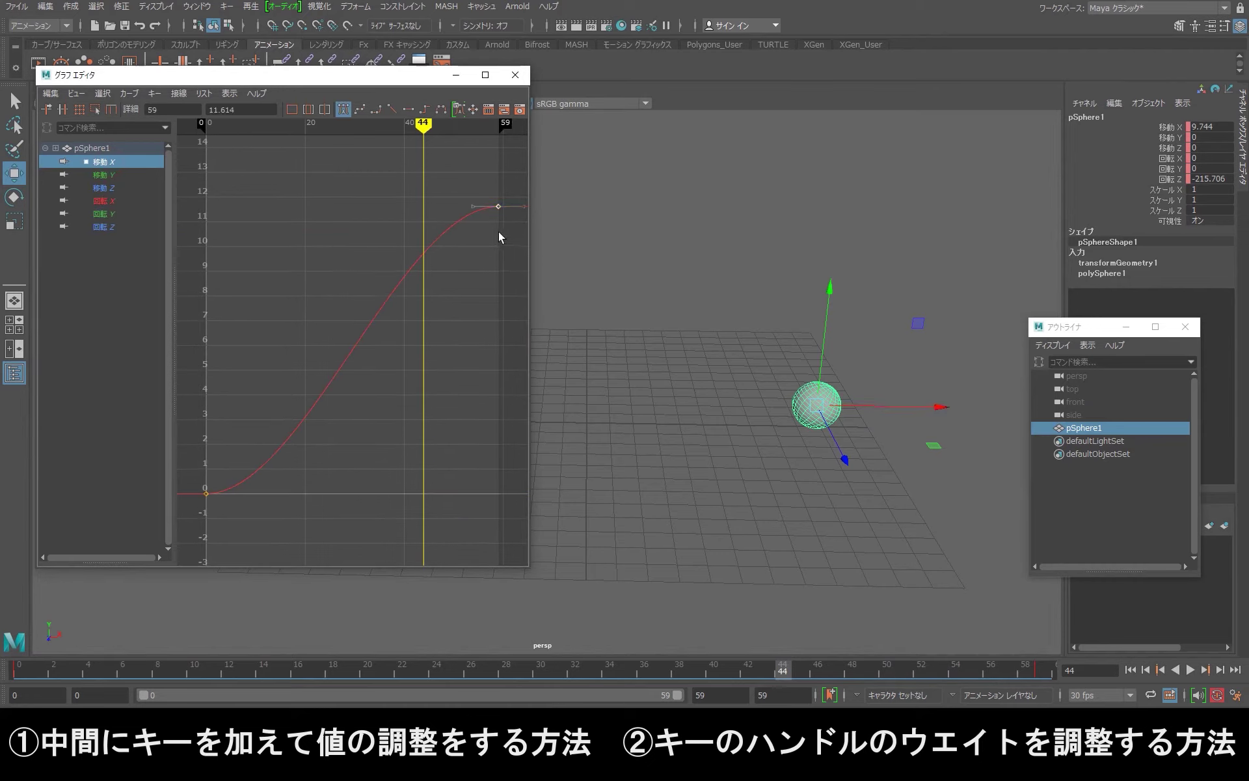
{"action": "scroll", "coordinate": [399, 357], "scroll_direction": "up", "scroll_amount": 3}
{"action": "middle_click_drag", "start_coordinate": [373, 328], "coordinate": [400, 356], "text": "alt"}
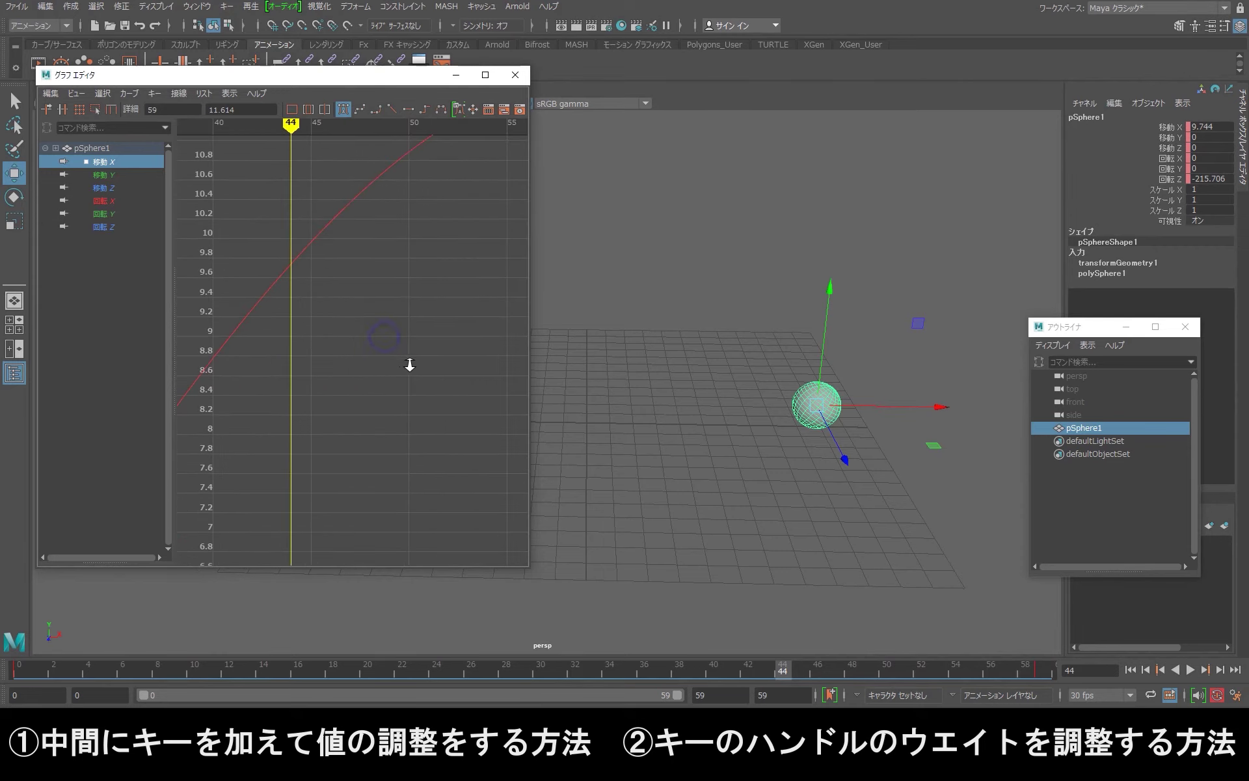
{"action": "mouse_move", "coordinate": [400, 358]}
{"action": "right_mouse_down", "text": "alt"}
{"action": "mouse_move", "coordinate": [423, 330]}
{"action": "mouse_move", "coordinate": [329, 432]}
{"action": "right_mouse_up", "text": "alt"}
{"action": "middle_click_drag", "start_coordinate": [329, 432], "coordinate": [398, 314], "text": "alt"}
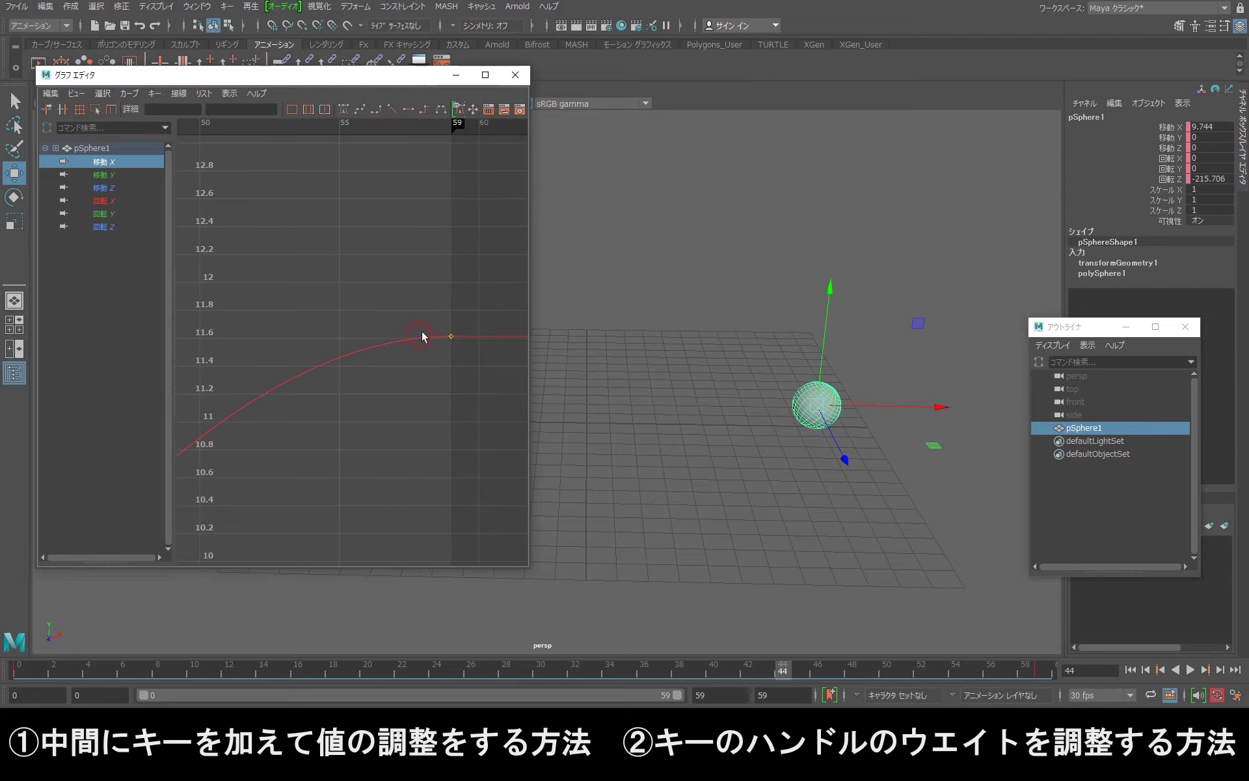
{"action": "left_click_drag", "start_coordinate": [419, 333], "coordinate": [454, 354]}
{"action": "middle_click_drag", "start_coordinate": [428, 357], "coordinate": [433, 381]}
{"action": "key", "text": "ctrl+z"}
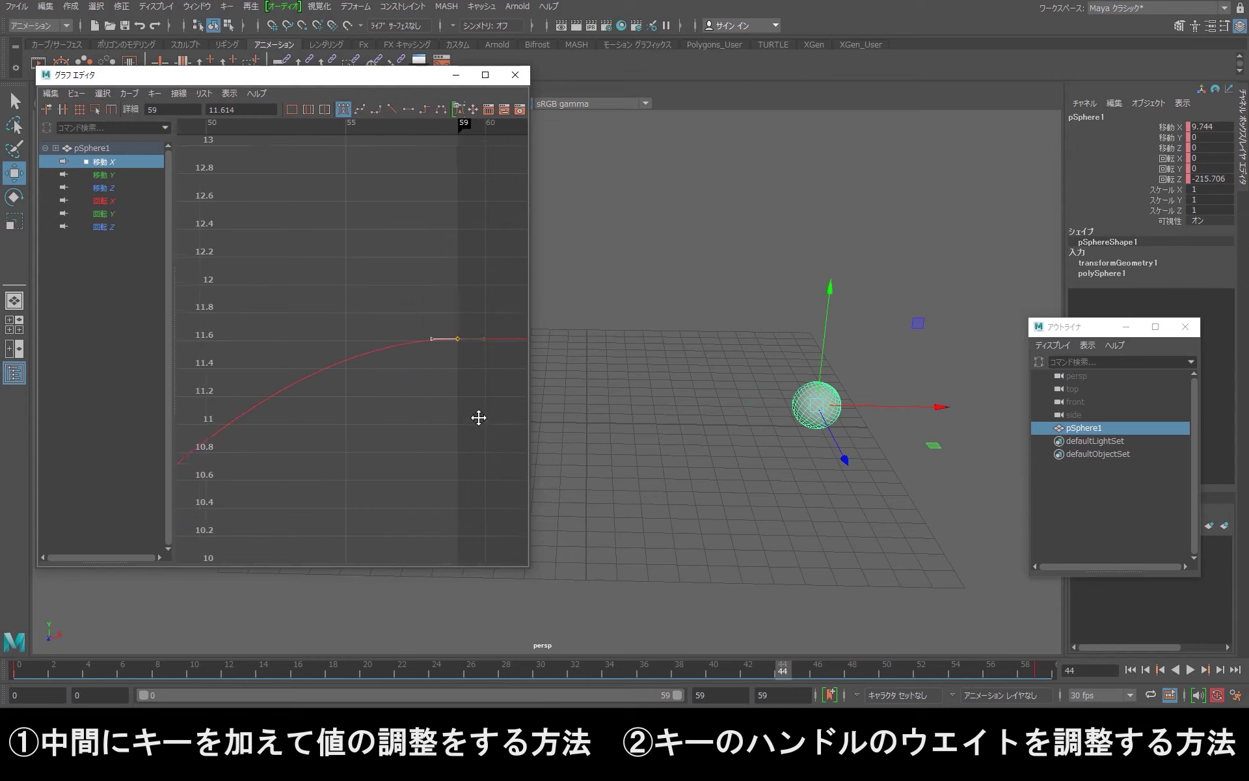
{"action": "scroll", "coordinate": [455, 409], "scroll_direction": "down", "scroll_amount": 5}
{"action": "mouse_move", "coordinate": [371, 350]}
{"action": "middle_mouse_down"}
{"action": "mouse_move", "coordinate": [326, 358]}
{"action": "mouse_move", "coordinate": [353, 337]}
{"action": "mouse_move", "coordinate": [302, 406]}
{"action": "mouse_move", "coordinate": [326, 391]}
{"action": "mouse_move", "coordinate": [340, 410]}
{"action": "middle_mouse_up"}
{"action": "scroll", "coordinate": [484, 417], "scroll_direction": "down", "scroll_amount": 3}
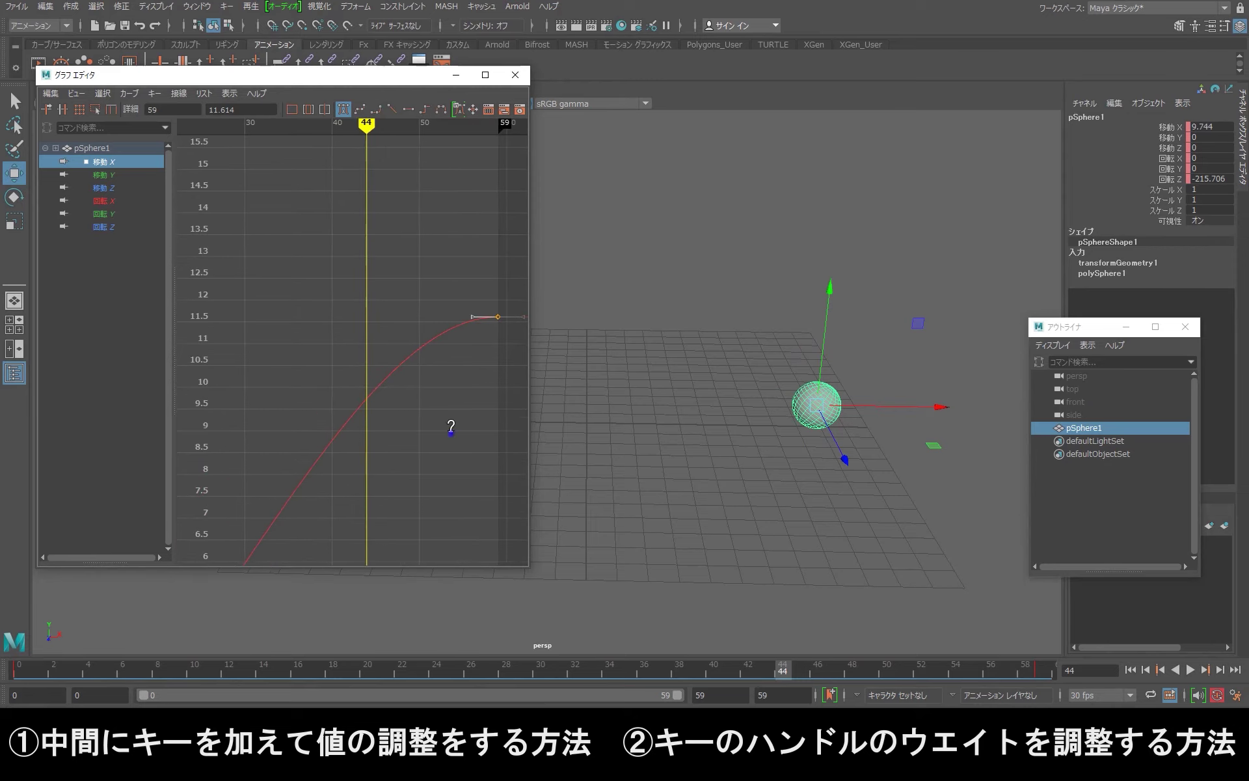
Switch the frame-59 translate X key to weighted tangents, then back to unweighted.
{"action": "right_click", "coordinate": [395, 318]}
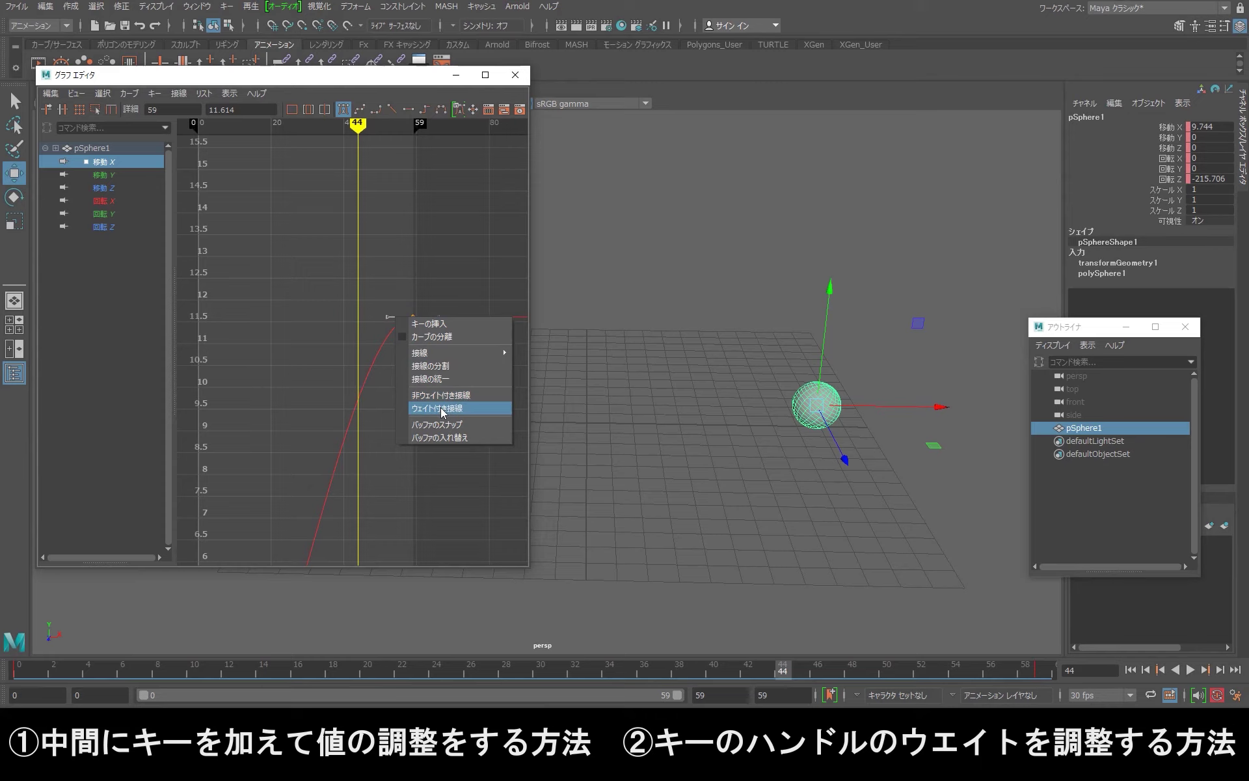
{"action": "left_click", "coordinate": [441, 408]}
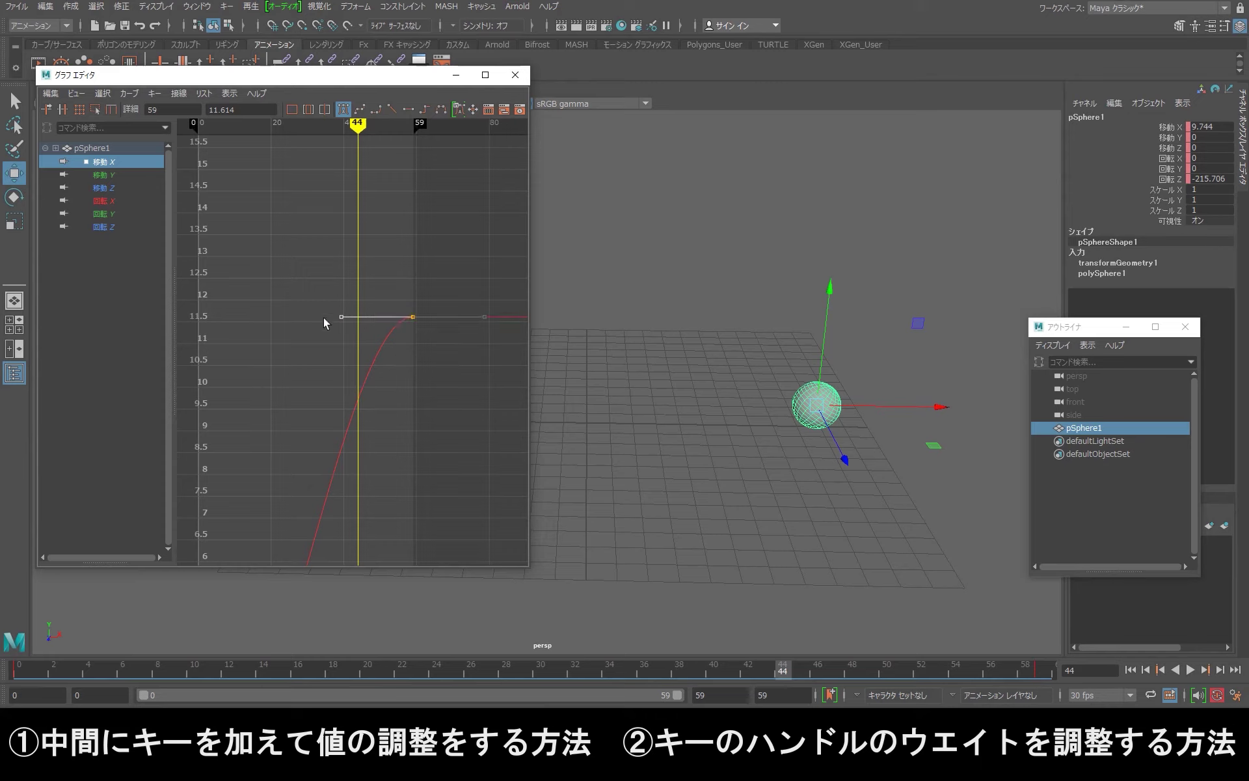
{"action": "right_click", "coordinate": [362, 319]}
{"action": "left_click", "coordinate": [416, 396]}
{"action": "scroll", "coordinate": [384, 317], "scroll_direction": "up", "scroll_amount": 3}
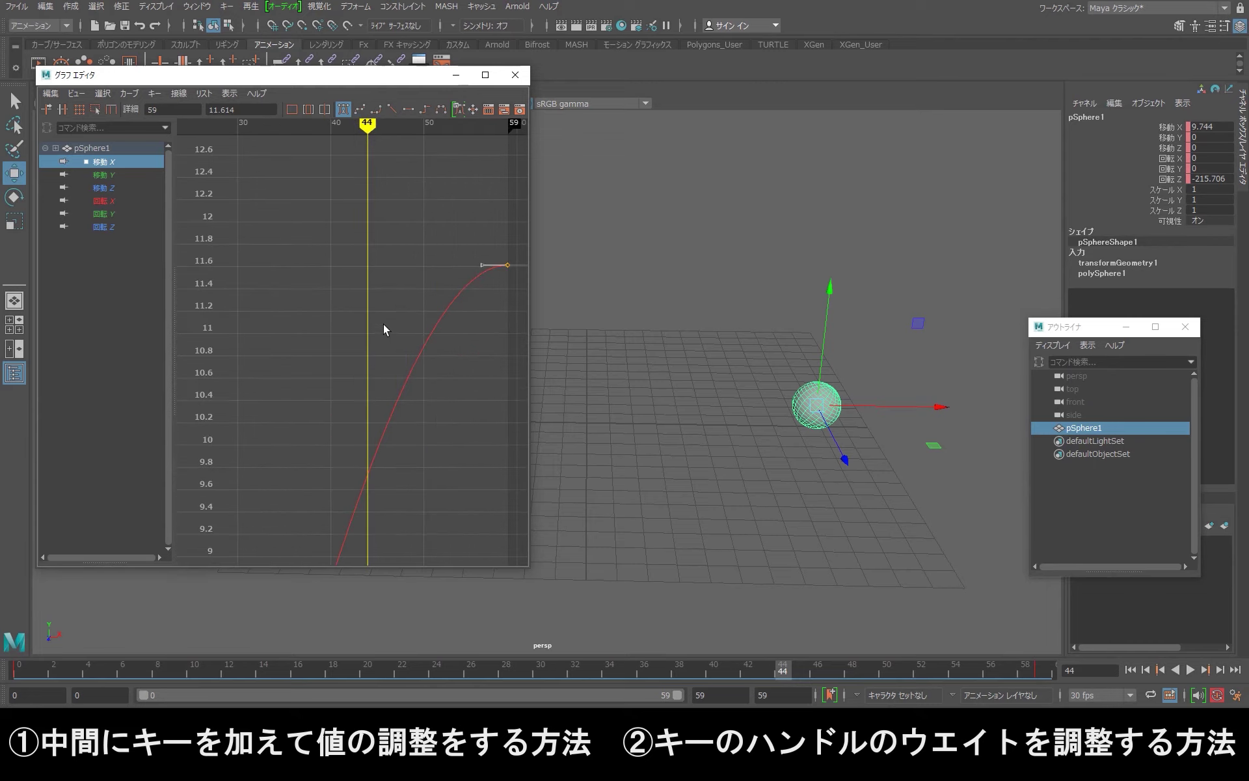
{"action": "scroll", "coordinate": [324, 377], "scroll_direction": "up", "scroll_amount": 2}
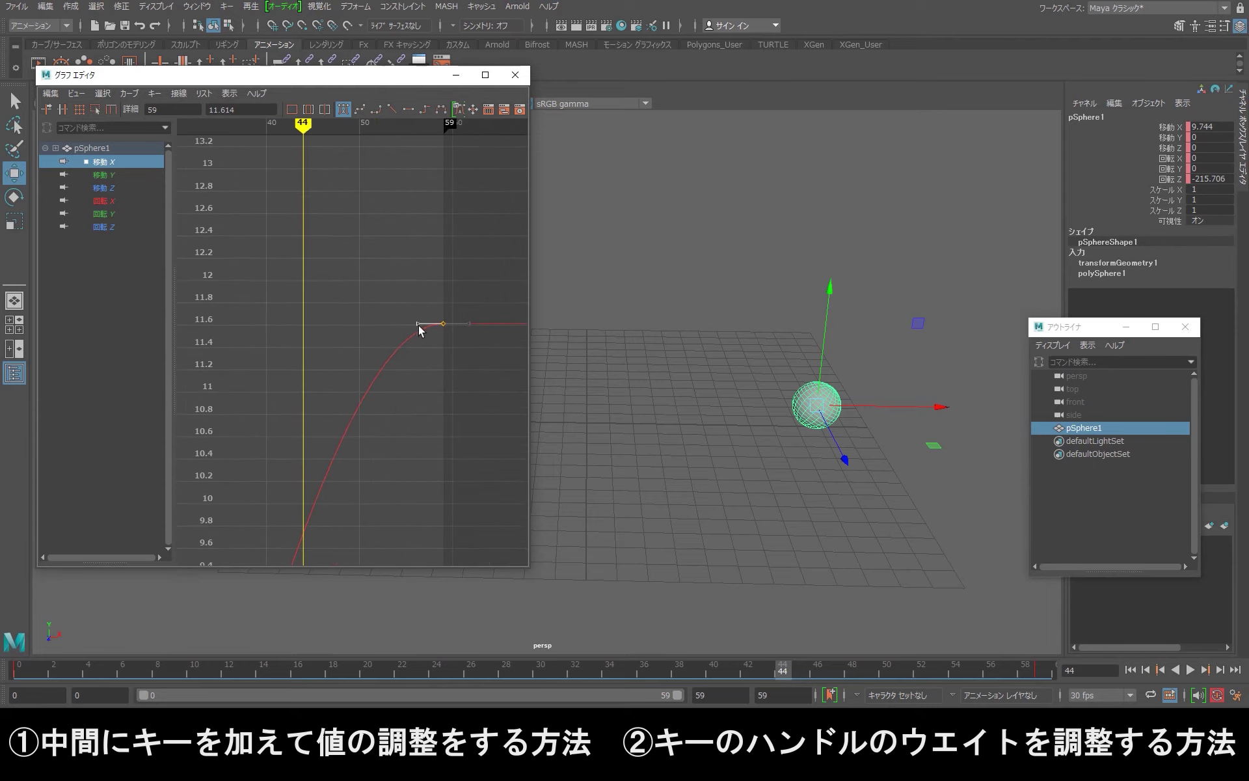
Make the frame-59 key's tangents weighted and drag its handle left for a gentler ease-in.
{"action": "right_click", "coordinate": [419, 325]}
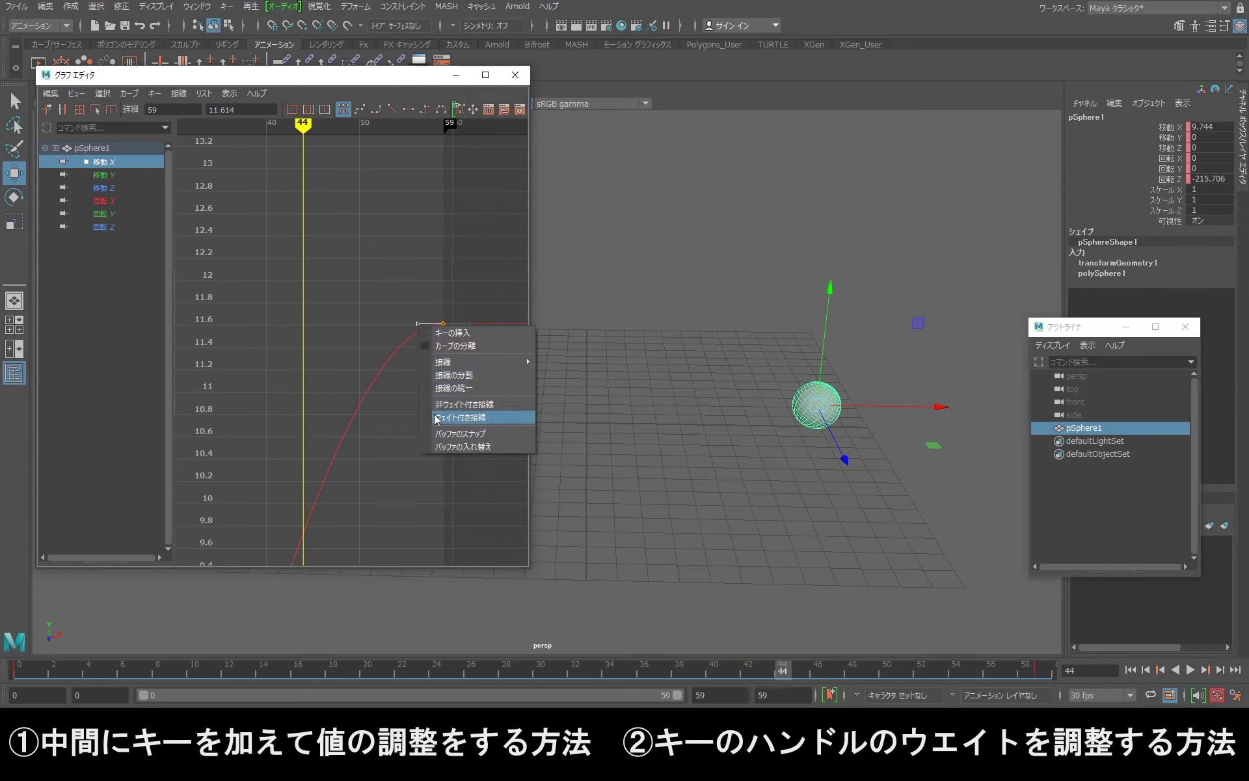
{"action": "left_click", "coordinate": [436, 417]}
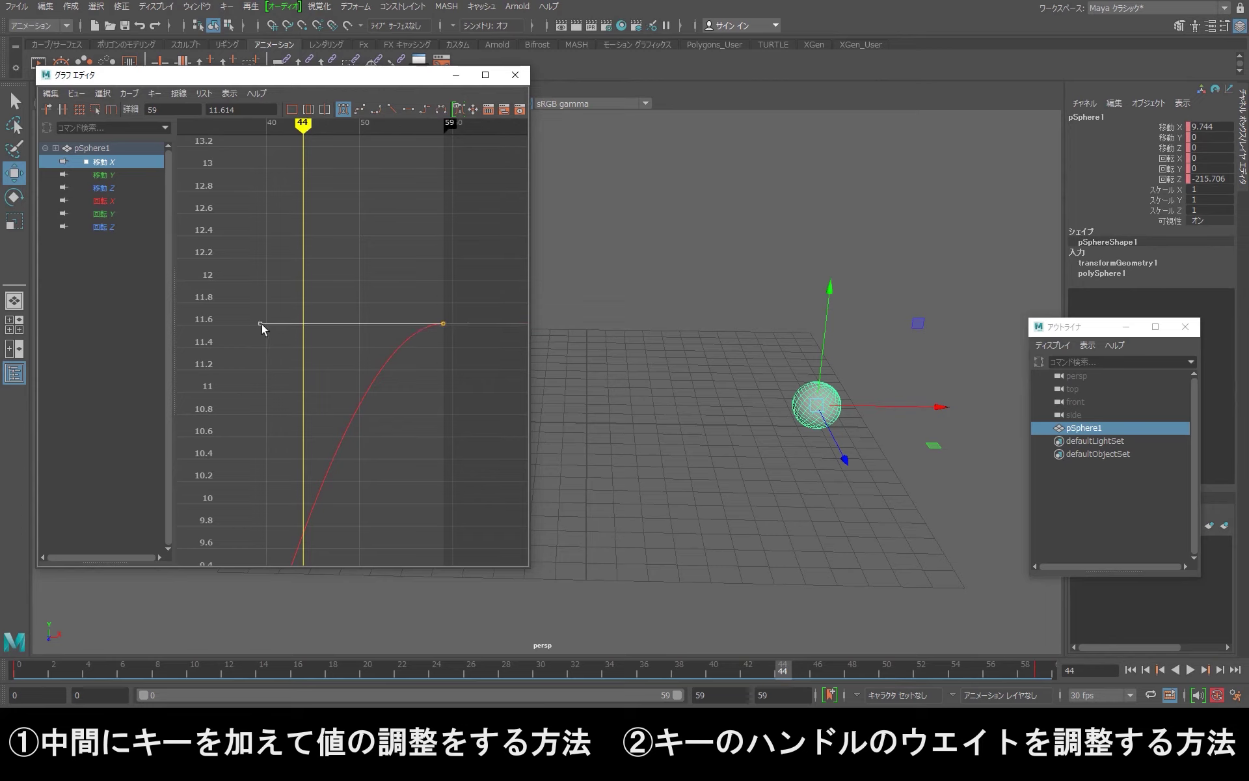
{"action": "scroll", "coordinate": [362, 378], "scroll_direction": "down", "scroll_amount": 4}
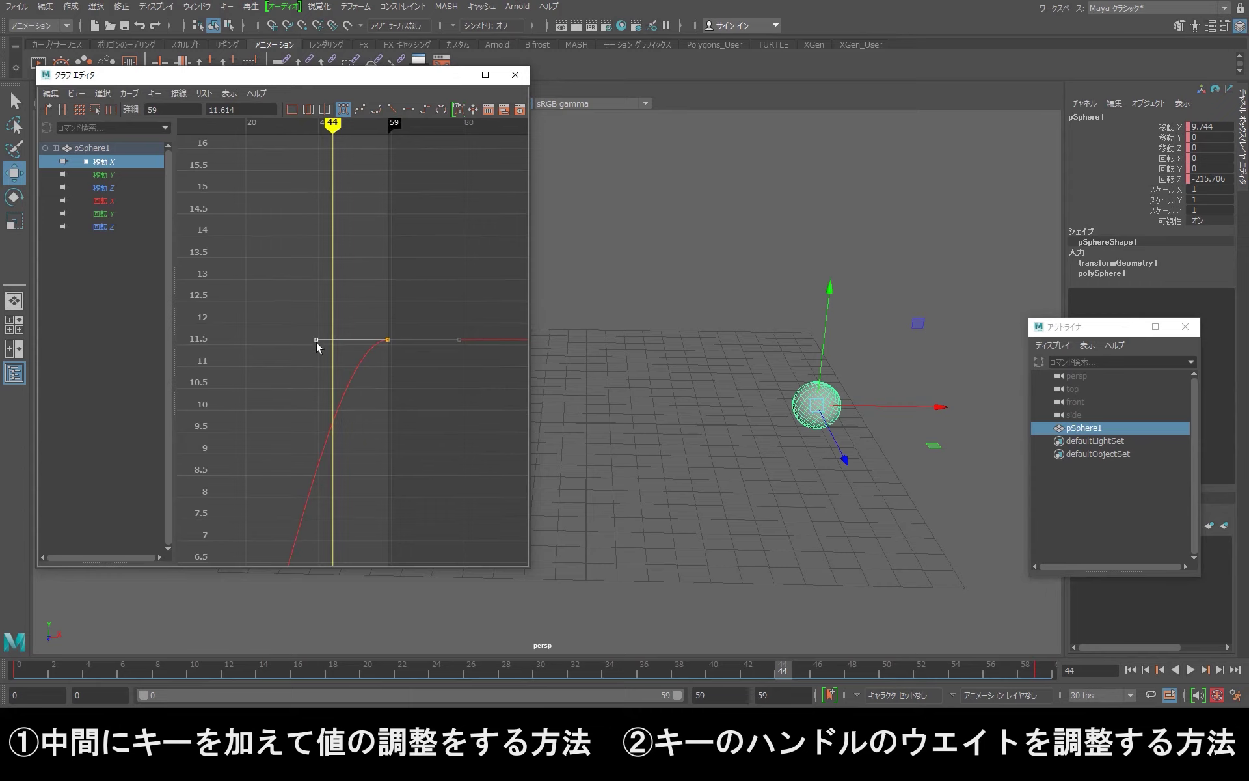
{"action": "mouse_move", "coordinate": [317, 343]}
{"action": "left_mouse_down"}
{"action": "mouse_move", "coordinate": [382, 348]}
{"action": "mouse_move", "coordinate": [257, 349]}
{"action": "mouse_move", "coordinate": [393, 348]}
{"action": "mouse_move", "coordinate": [283, 354]}
{"action": "mouse_move", "coordinate": [357, 357]}
{"action": "mouse_move", "coordinate": [312, 357]}
{"action": "left_mouse_up"}
{"action": "scroll", "coordinate": [443, 321], "scroll_direction": "down", "scroll_amount": 1}
{"action": "scroll", "coordinate": [340, 334], "scroll_direction": "down", "scroll_amount": 2}
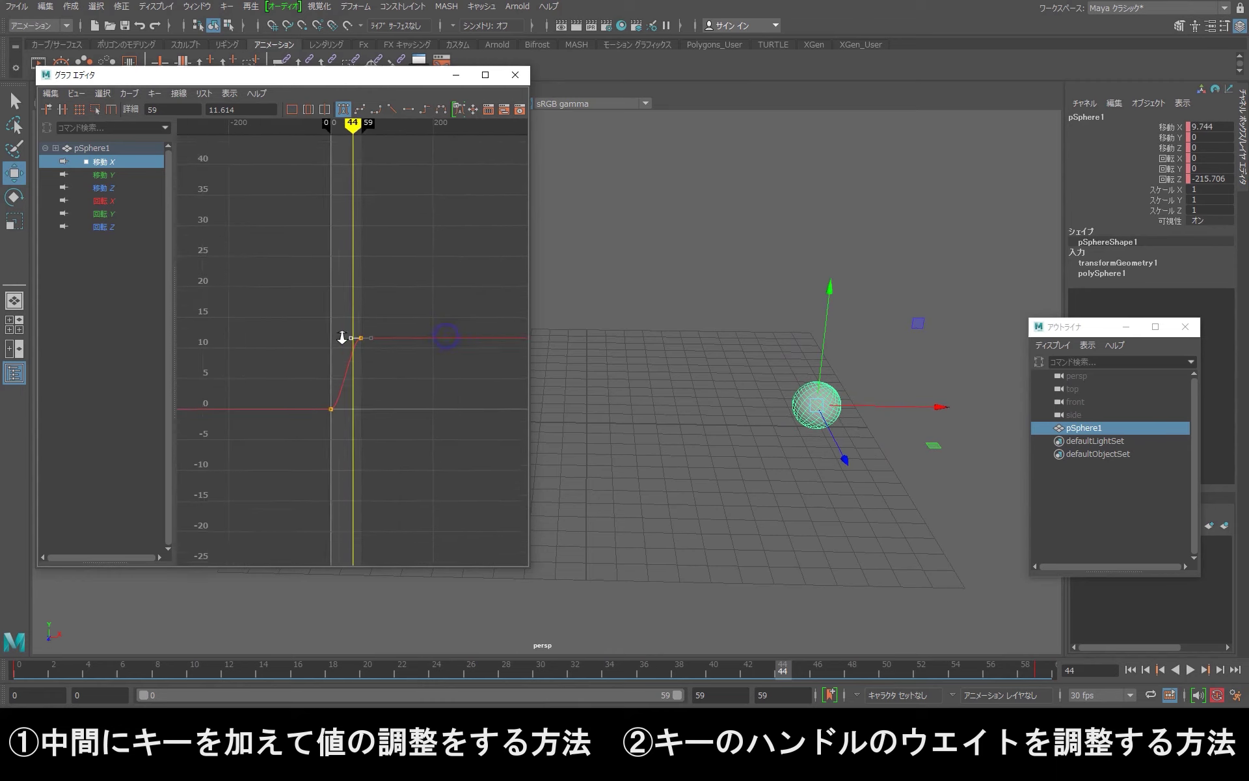
{"action": "scroll", "coordinate": [375, 368], "scroll_direction": "down", "scroll_amount": 2}
{"action": "scroll", "coordinate": [375, 369], "scroll_direction": "up", "scroll_amount": 1}
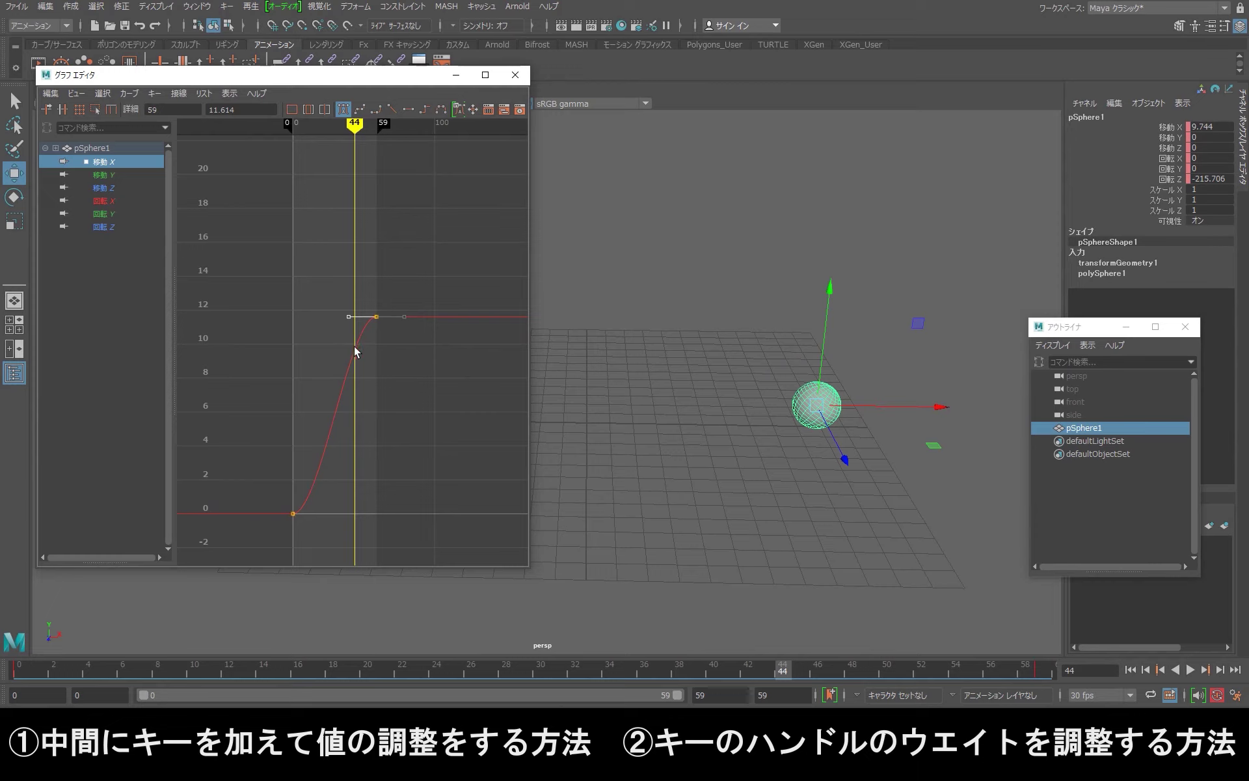
{"action": "scroll", "coordinate": [354, 346], "scroll_direction": "up", "scroll_amount": 4}
{"action": "scroll", "coordinate": [364, 347], "scroll_direction": "up", "scroll_amount": 4}
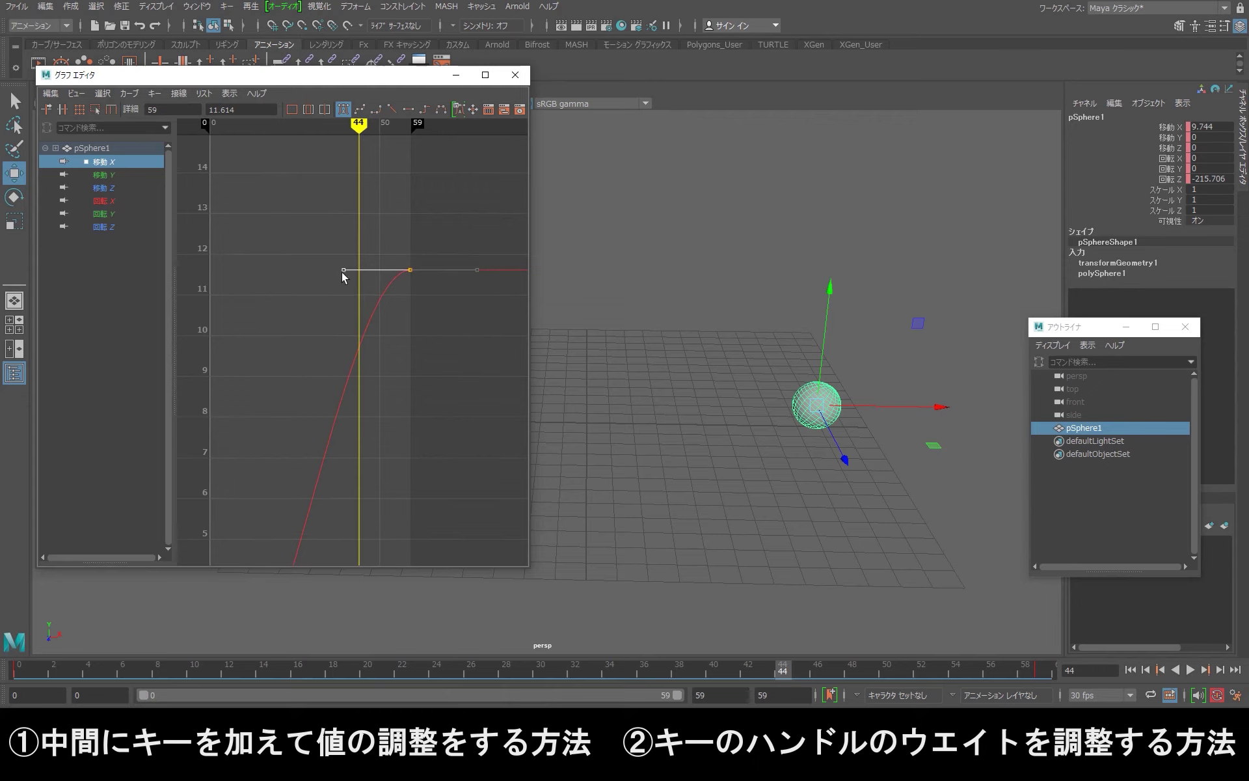
{"action": "mouse_move", "coordinate": [343, 269]}
{"action": "left_mouse_down"}
{"action": "mouse_move", "coordinate": [208, 276]}
{"action": "mouse_move", "coordinate": [350, 285]}
{"action": "mouse_move", "coordinate": [259, 282]}
{"action": "mouse_move", "coordinate": [315, 286]}
{"action": "mouse_move", "coordinate": [365, 332]}
{"action": "mouse_move", "coordinate": [281, 329]}
{"action": "mouse_move", "coordinate": [385, 329]}
{"action": "mouse_move", "coordinate": [301, 329]}
{"action": "mouse_move", "coordinate": [365, 330]}
{"action": "left_mouse_up"}
Frame the translate X curve and shorten the frame-59 tangent handle again.
{"action": "key", "text": "a"}
{"action": "left_click_drag", "start_coordinate": [364, 329], "coordinate": [327, 330]}
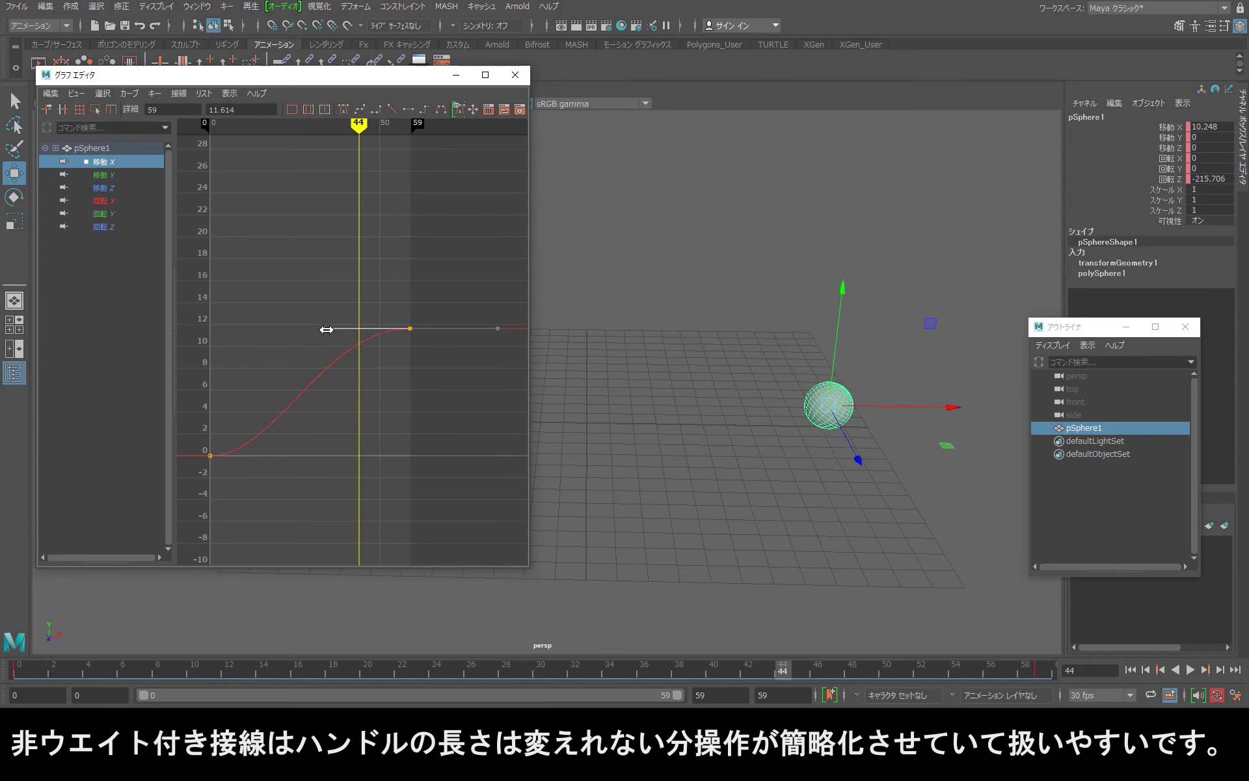
{"action": "right_click", "coordinate": [397, 332]}
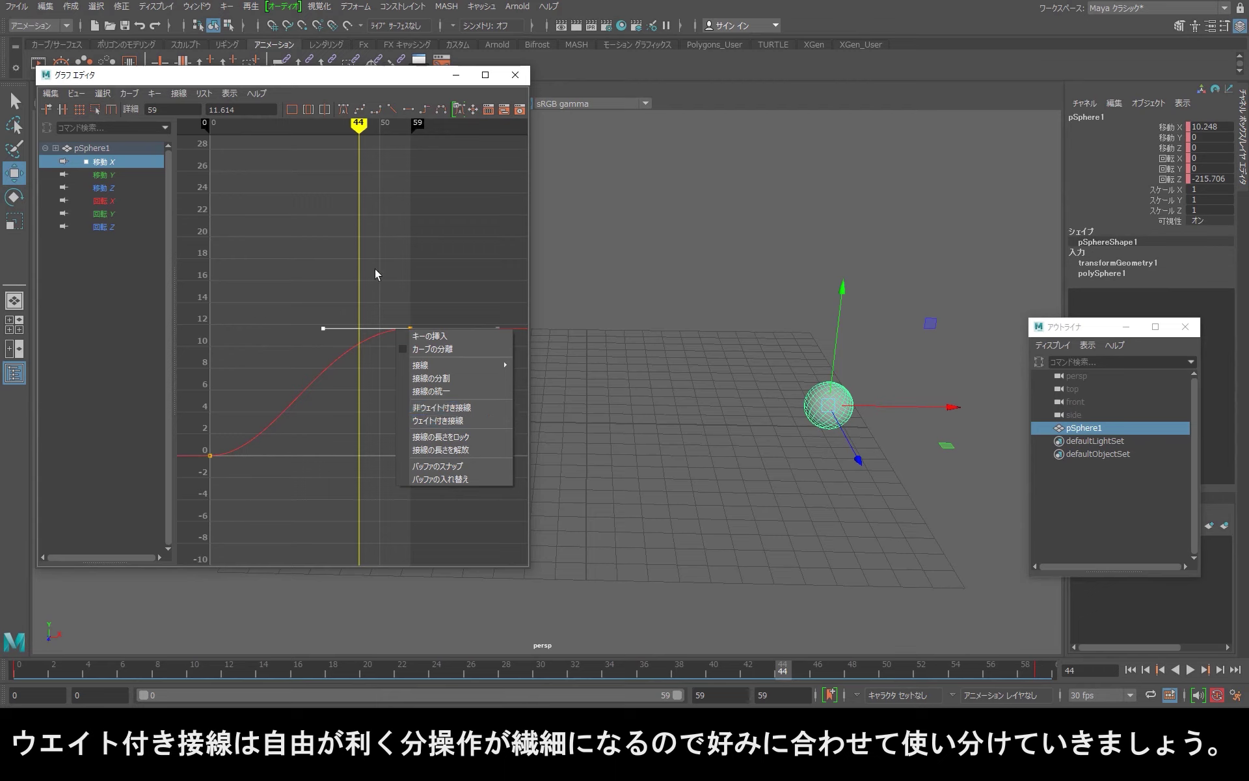
{"action": "left_click", "coordinate": [345, 318]}
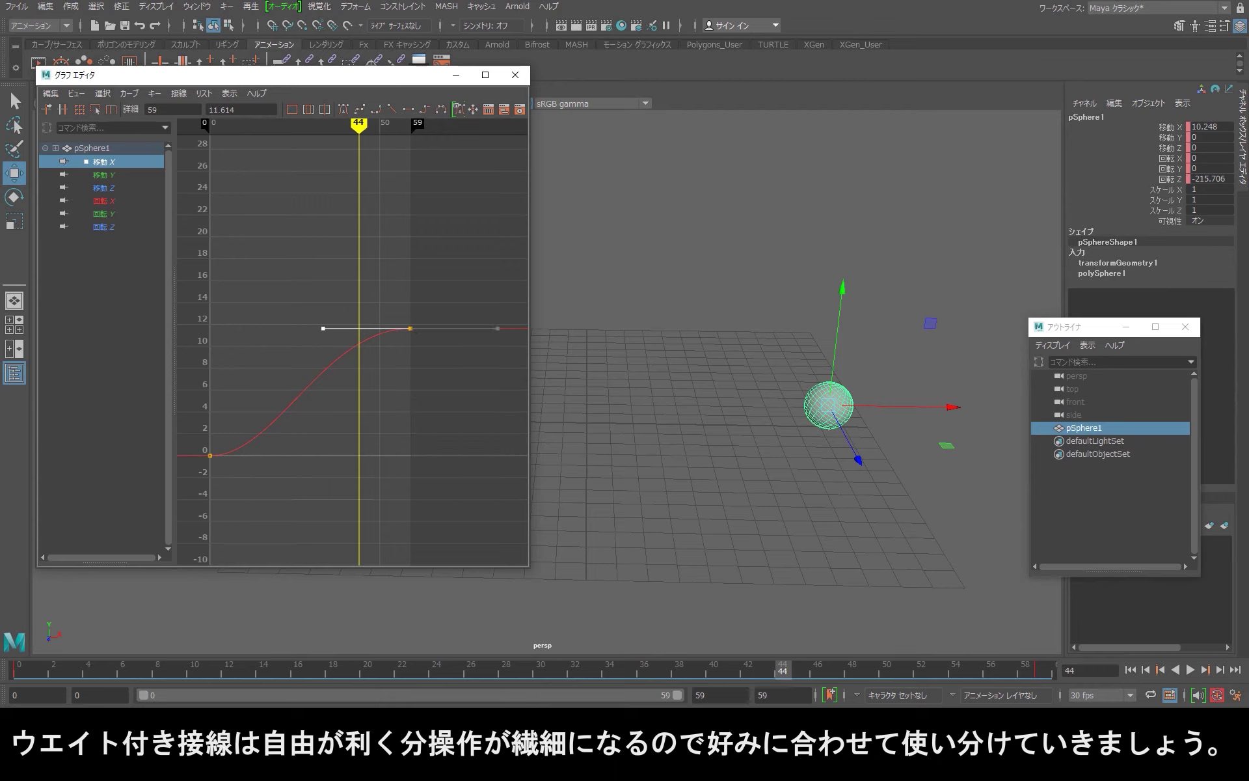
Return the frame-59 key to unweighted tangents and rewind the timeline to frame 0.
{"action": "left_click", "coordinate": [365, 277]}
{"action": "left_click_drag", "start_coordinate": [424, 294], "coordinate": [421, 287]}
{"action": "key", "text": "ctrl+z"}
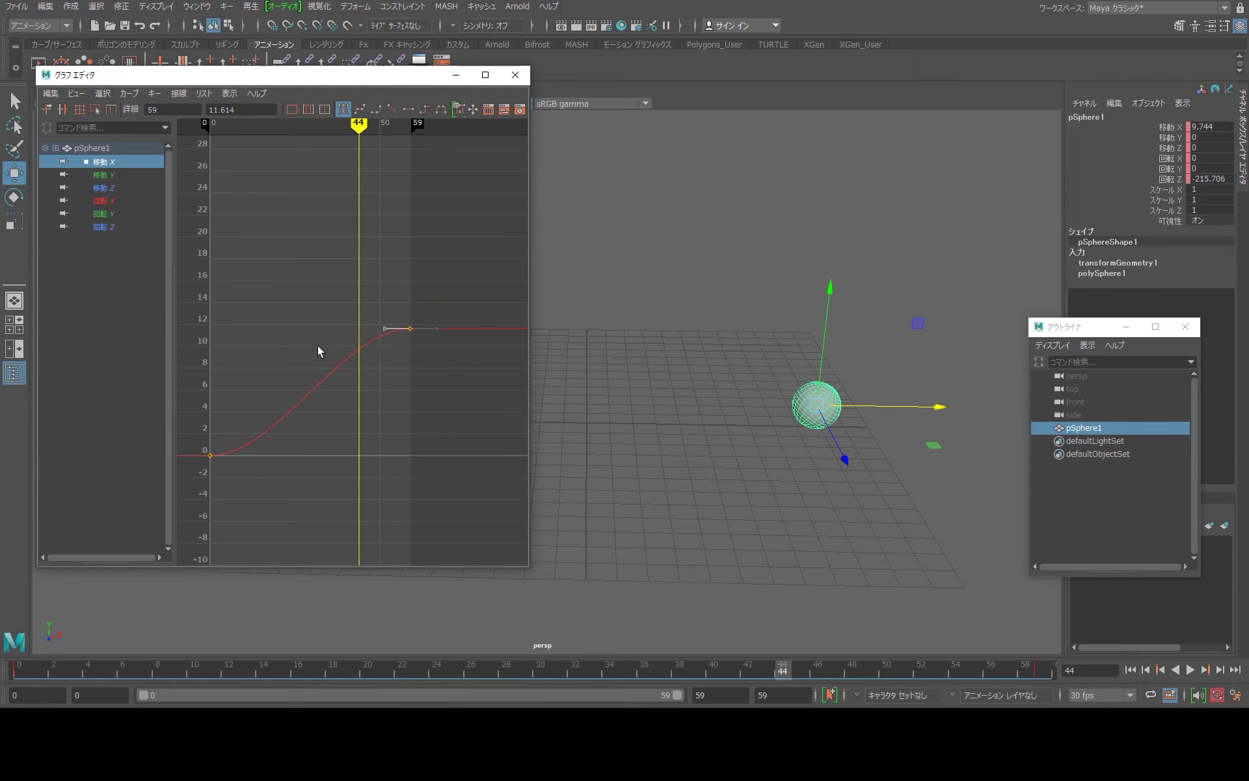
{"action": "left_click_drag", "start_coordinate": [1030, 664], "coordinate": [19, 677]}
Play the sphere animation with Alt+V and stop it at frame 59.
{"action": "key", "text": "alt+v"}
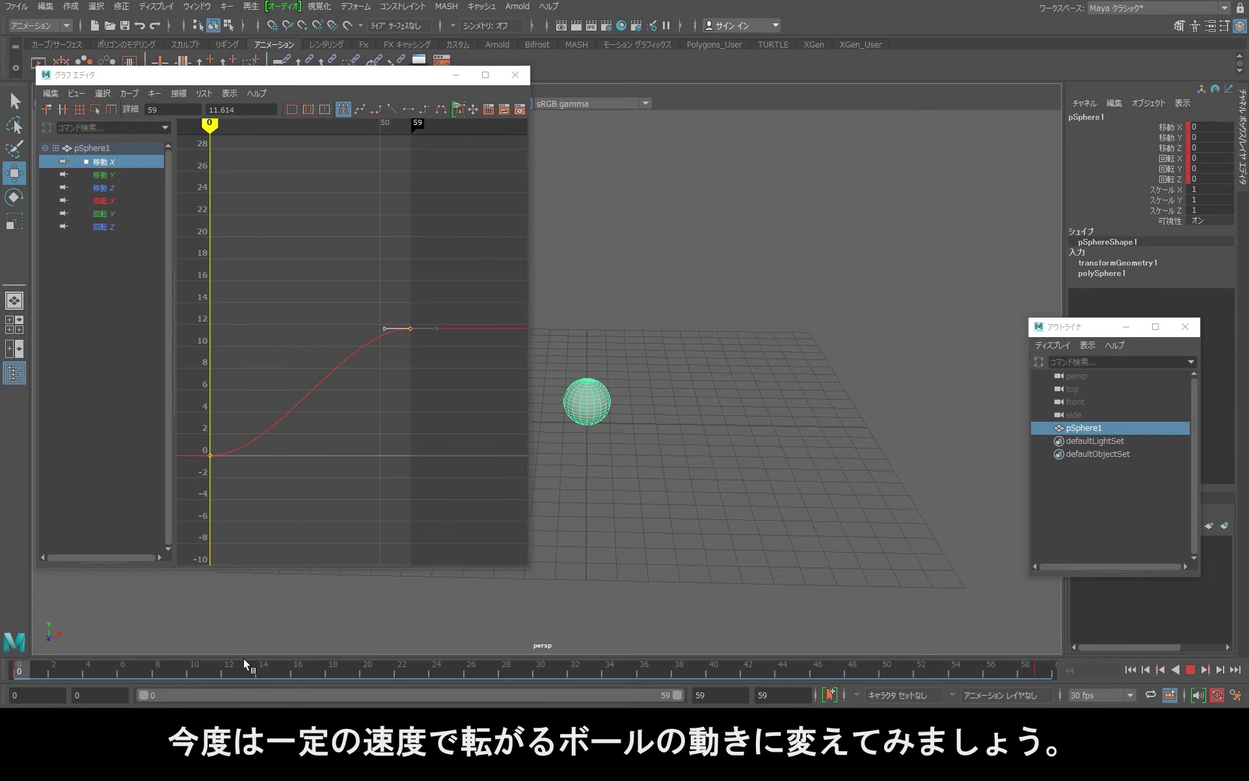
{"action": "key", "text": "alt+v"}
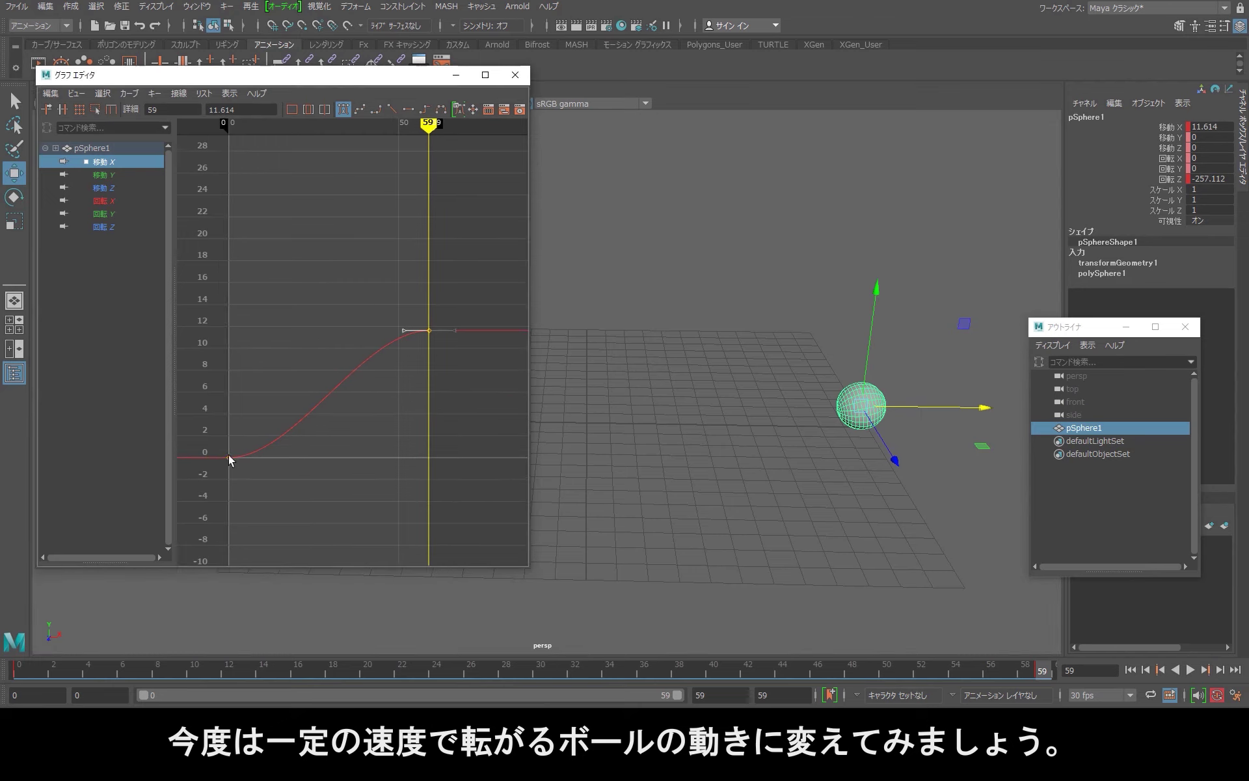
Give both translate X keys linear tangents, then display the rotate Z curve.
{"action": "left_click", "coordinate": [210, 427]}
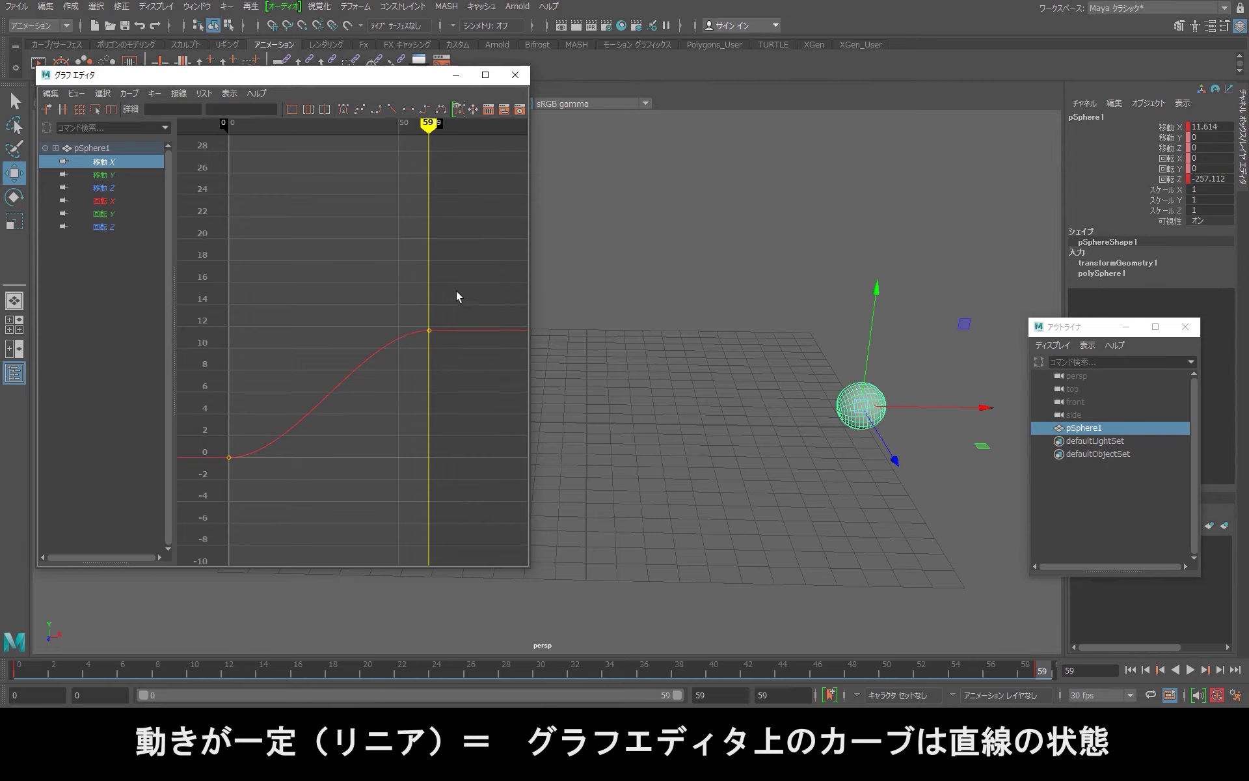
{"action": "left_click_drag", "start_coordinate": [456, 292], "coordinate": [224, 514]}
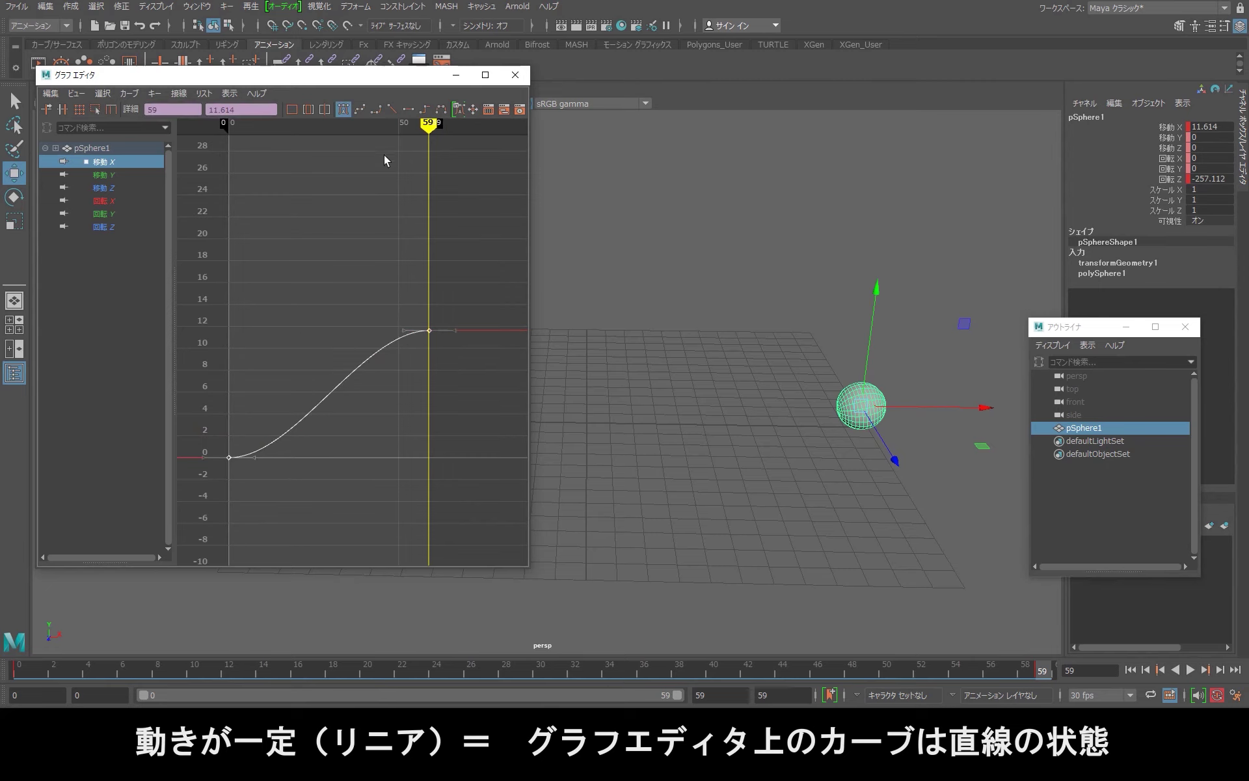
{"action": "left_click", "coordinate": [392, 108]}
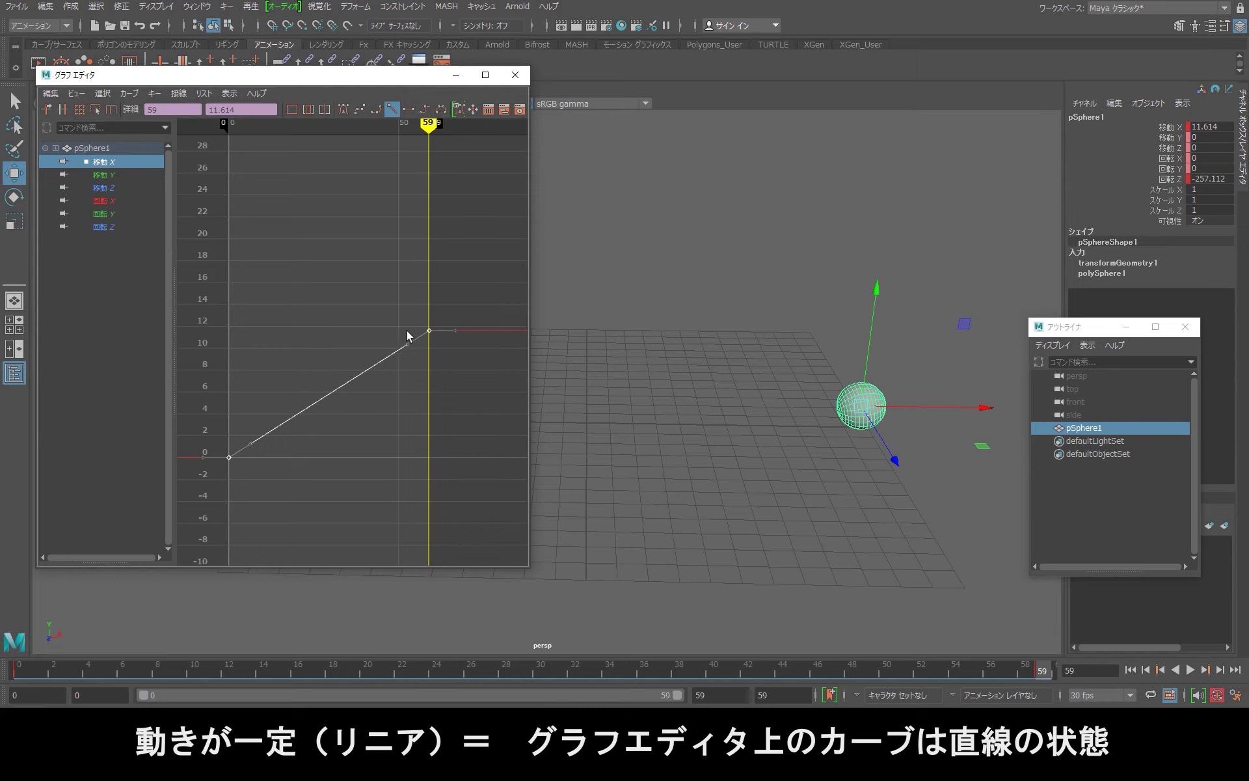
{"action": "left_click", "coordinate": [111, 225]}
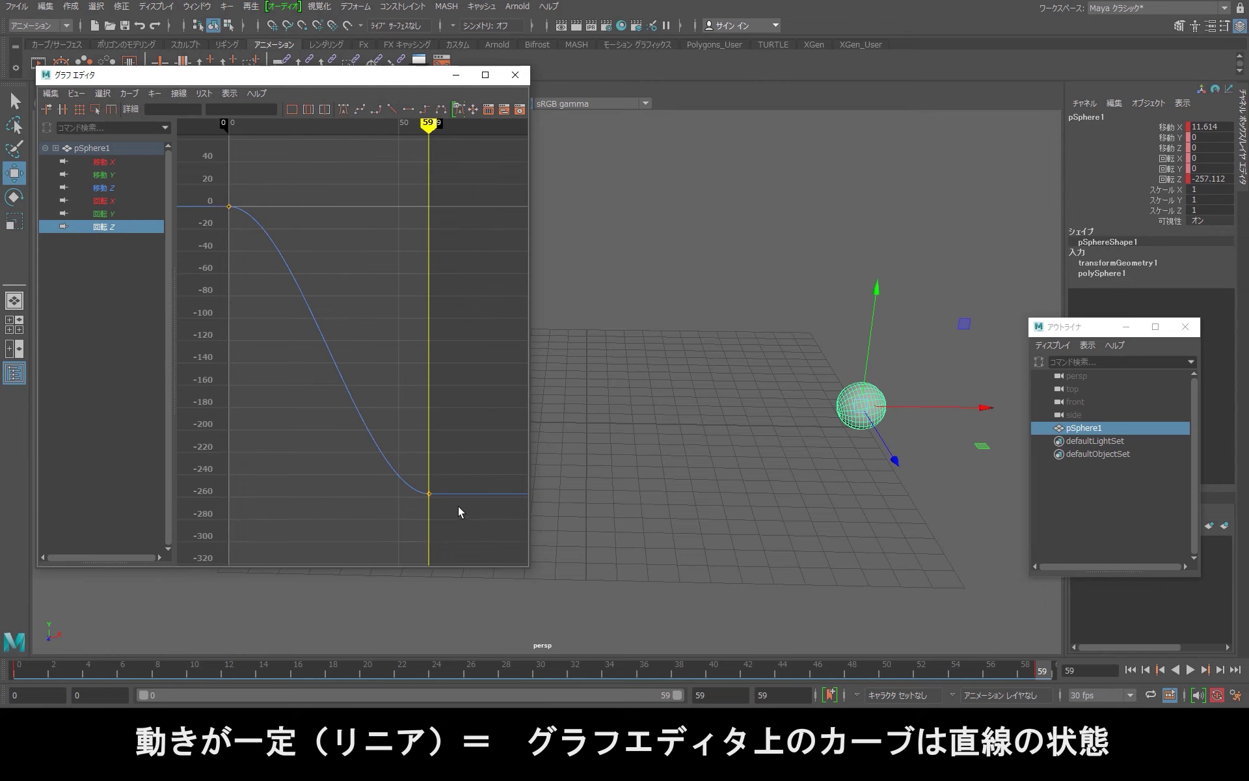
Give both rotate Z keys linear tangents, then play and stop the animation.
{"action": "left_click_drag", "start_coordinate": [254, 231], "coordinate": [460, 513]}
{"action": "left_click", "coordinate": [391, 109]}
{"action": "left_click", "coordinate": [387, 280]}
{"action": "left_click", "coordinate": [1195, 671]}
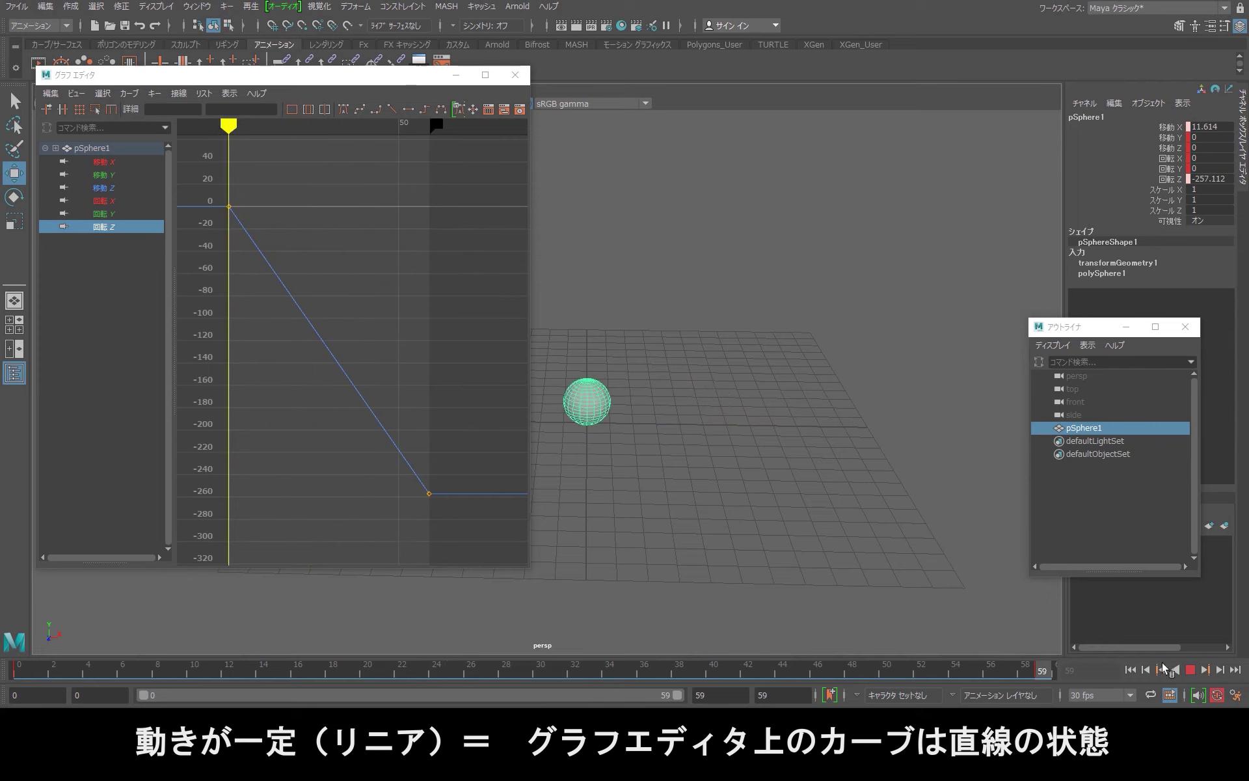
{"action": "key", "text": "Escape"}
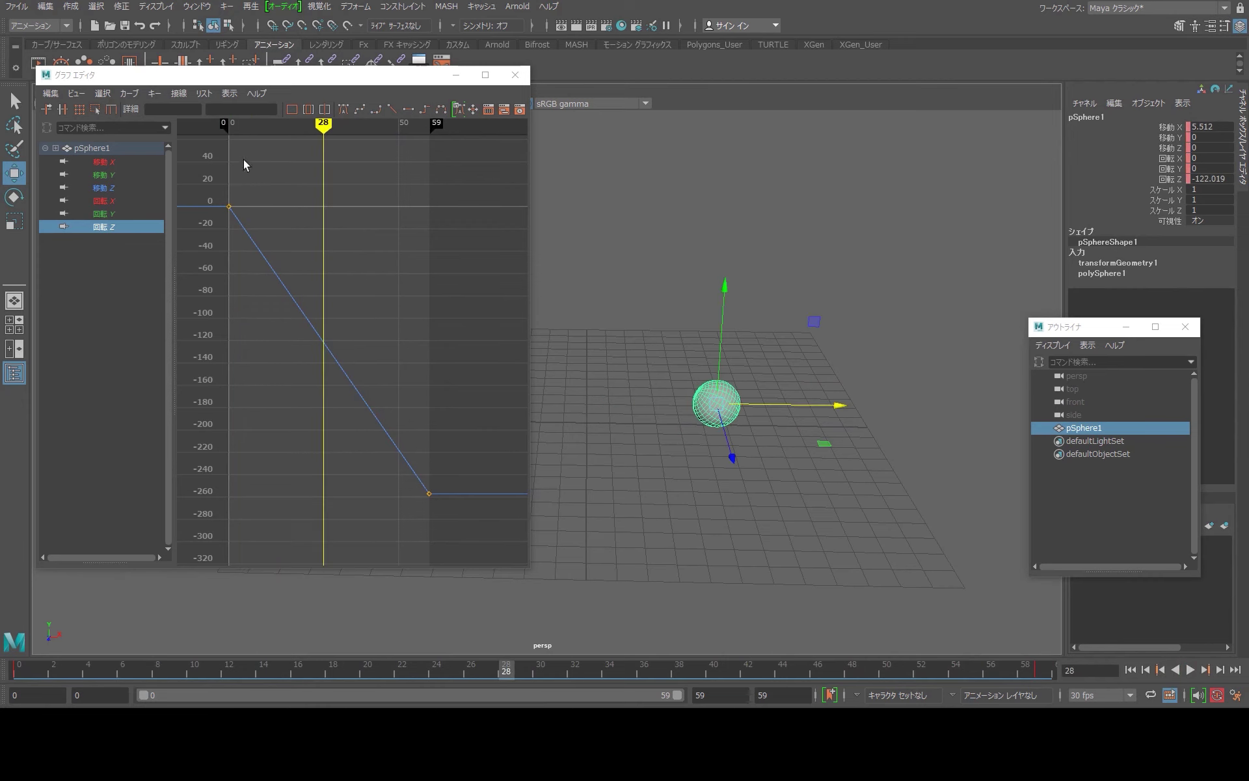